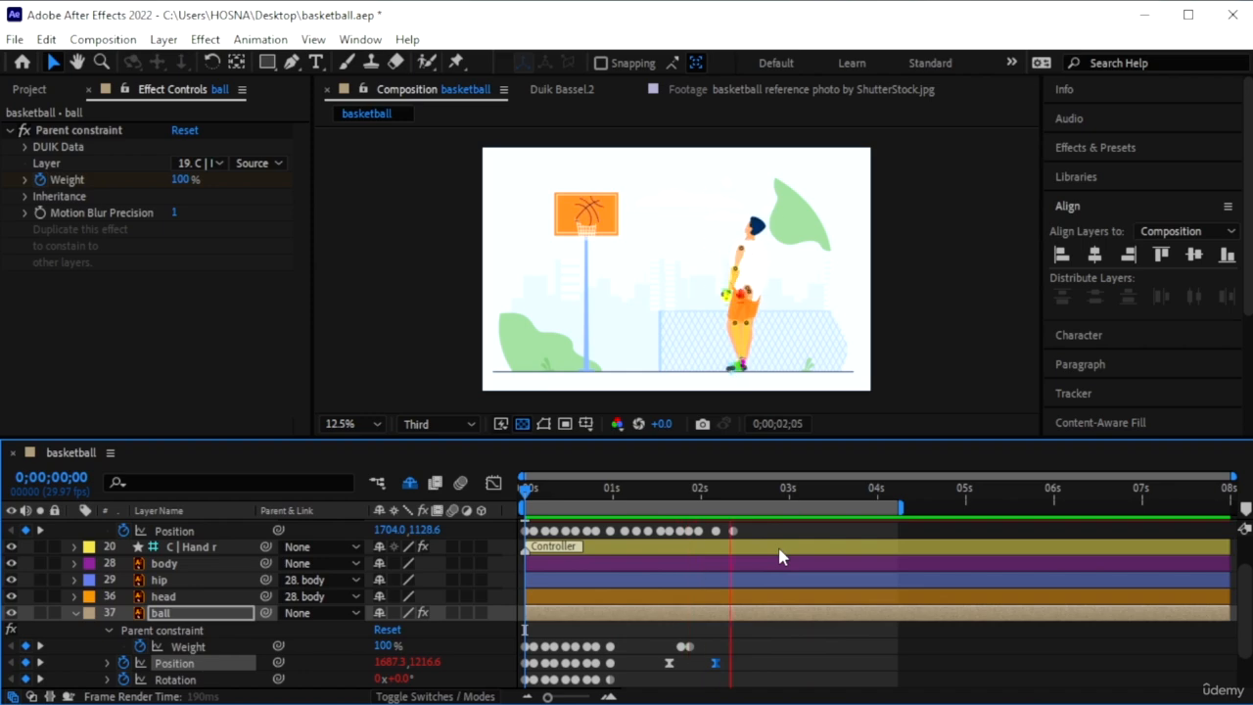
# Apply the Curves effect to the ball layer and pull the middle of the RGB curve slightly down to darken the ball.
pyautogui.moveTo(750, 496); pyautogui.dragTo(724, 506)
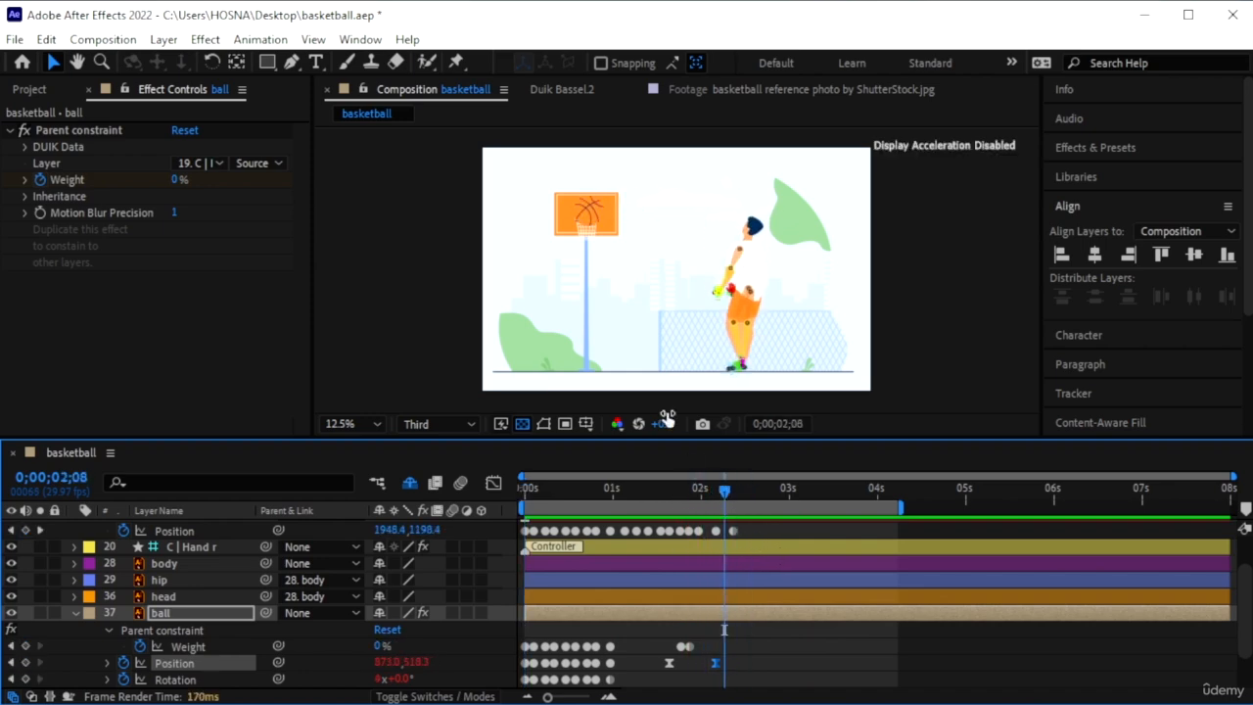
pyautogui.scroll(2, 564, 194)
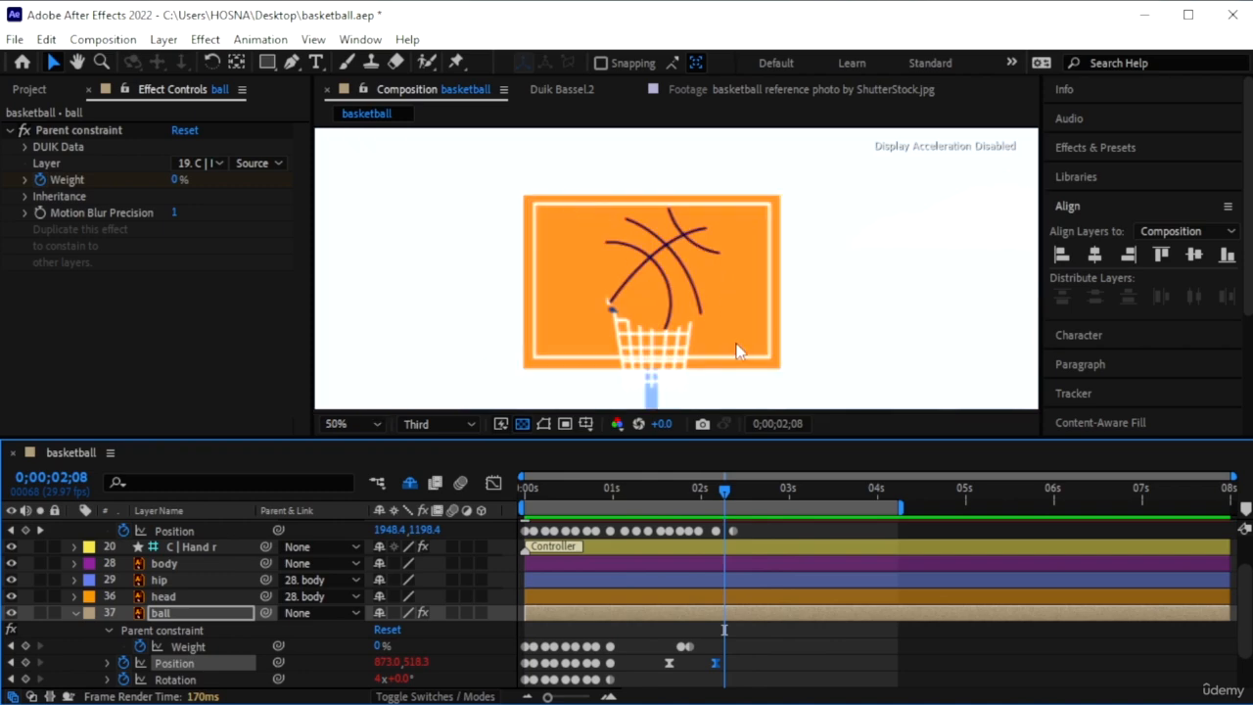
pyautogui.click(168, 615)
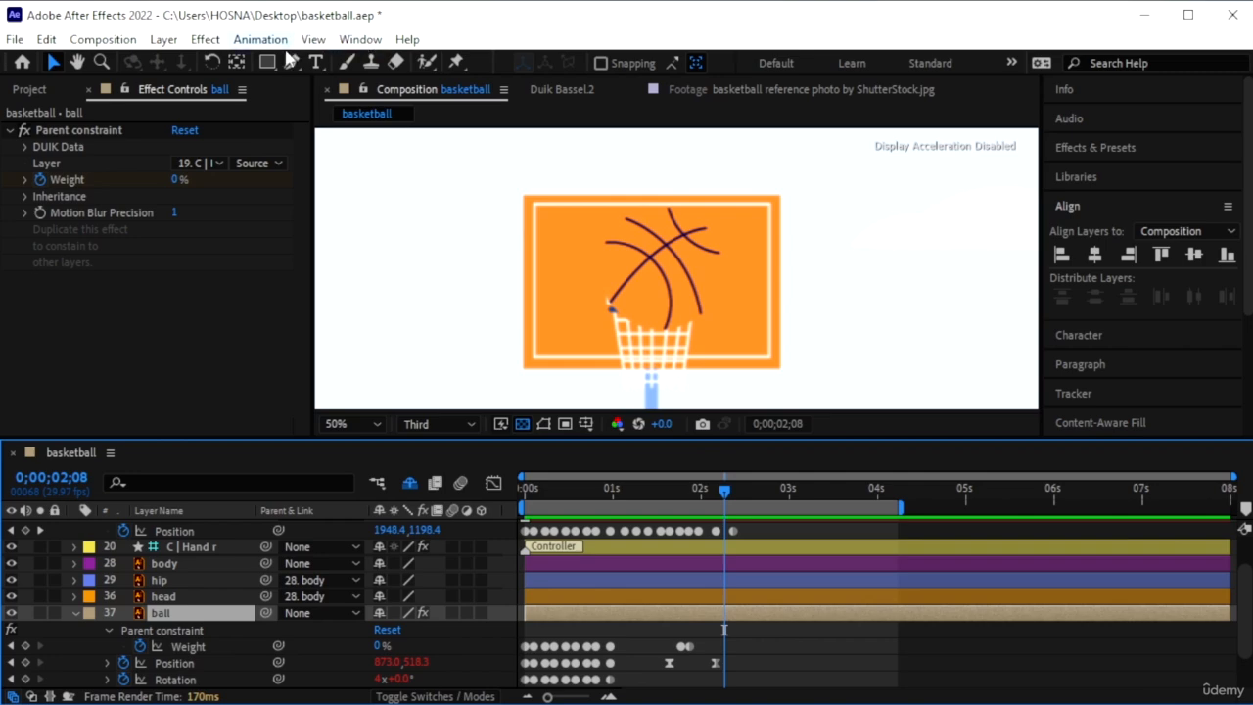
pyautogui.click(1111, 148)
pyautogui.click(1118, 170)
pyautogui.write('curve')
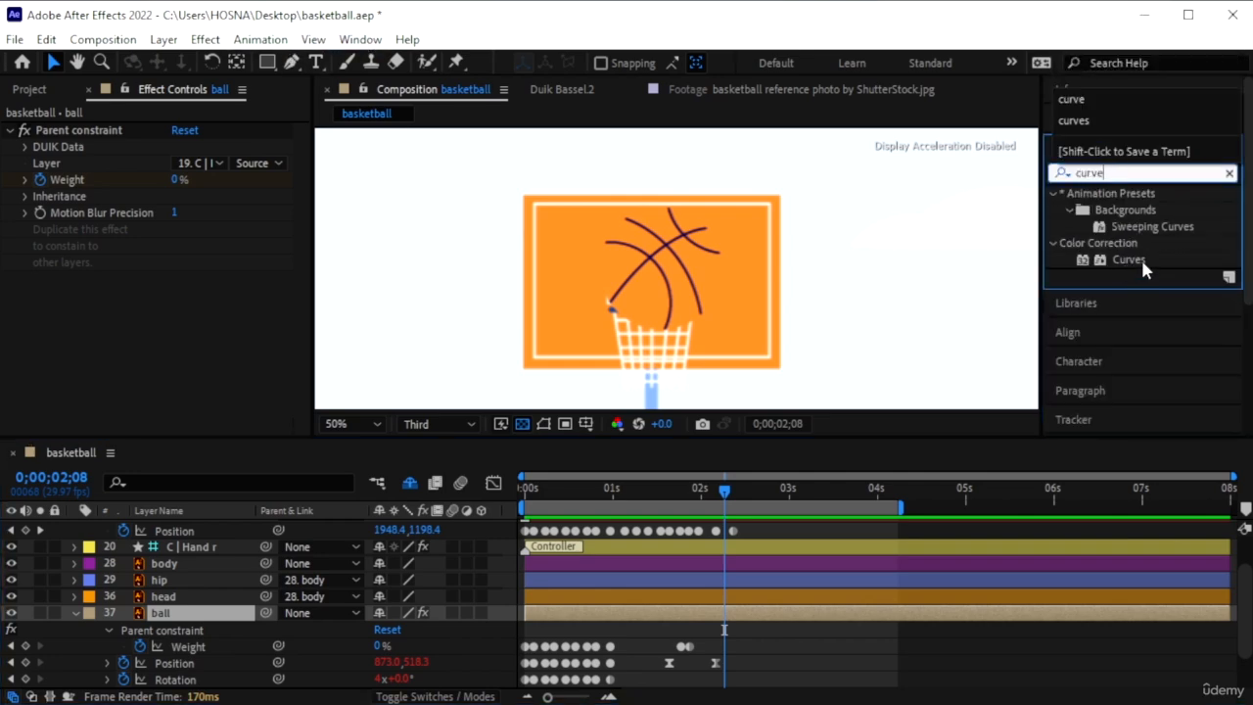
pyautogui.moveTo(1141, 256); pyautogui.dragTo(253, 630)
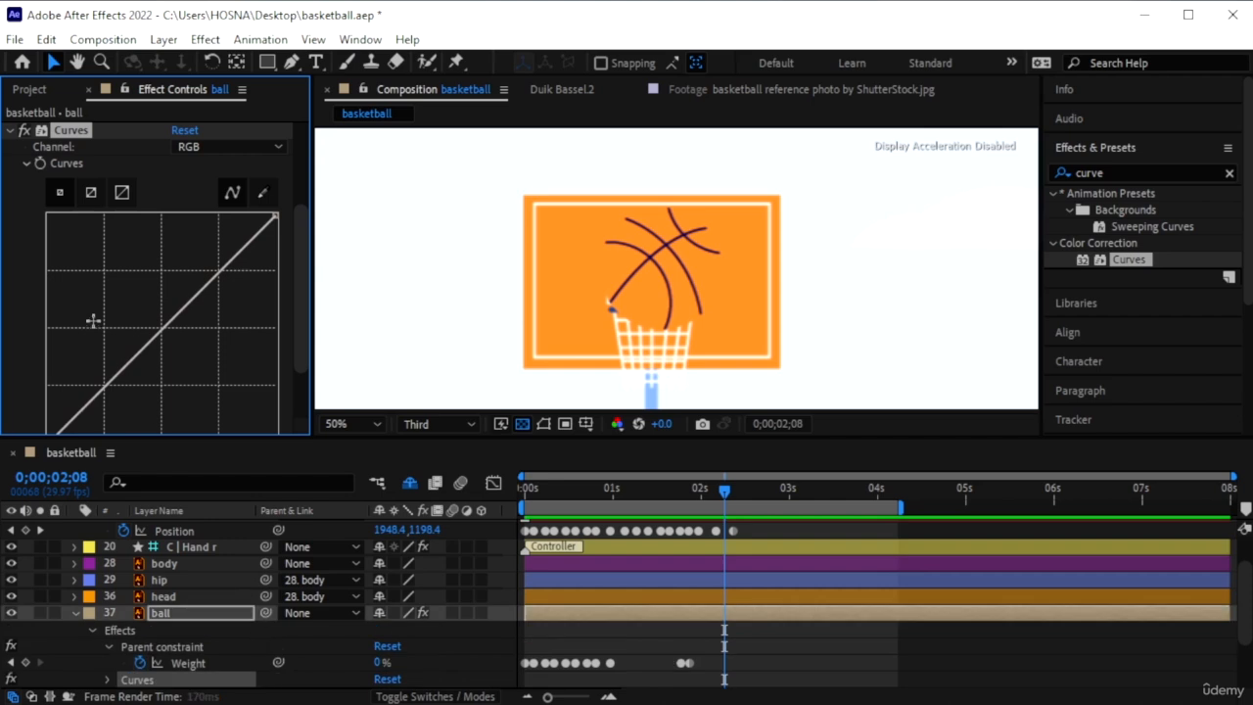
pyautogui.moveTo(174, 338); pyautogui.dragTo(176, 343)
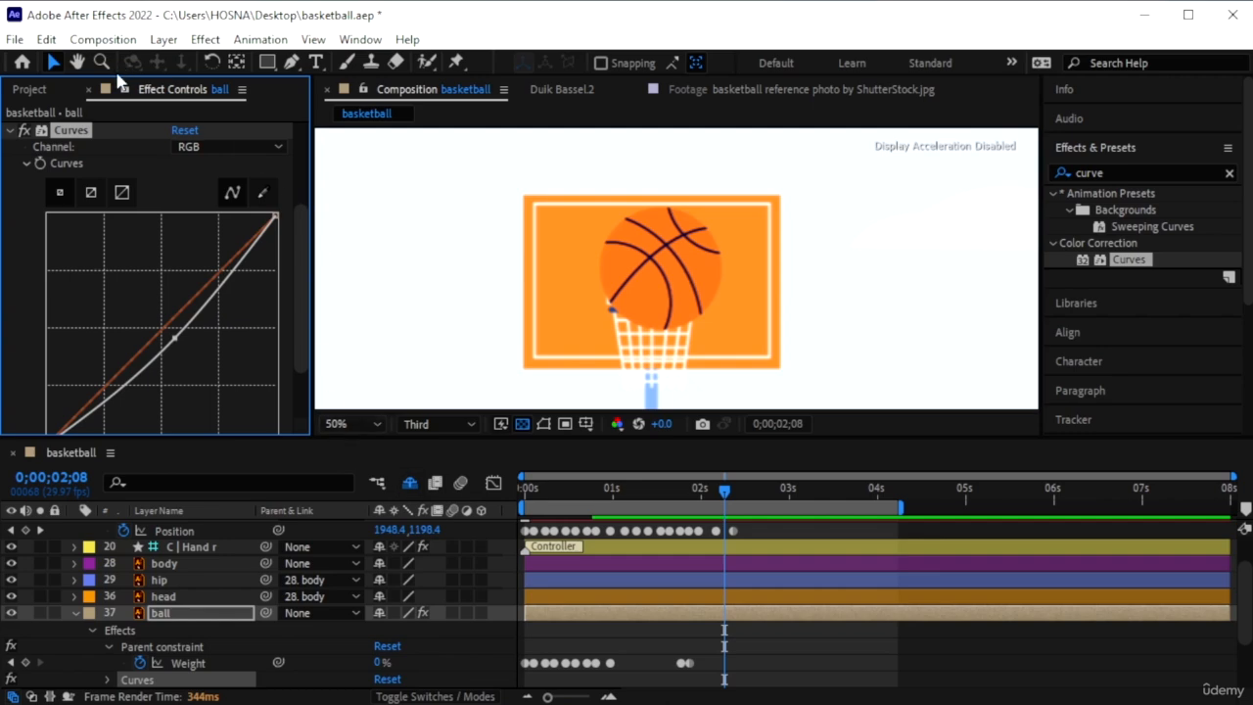
pyautogui.click(12, 132)
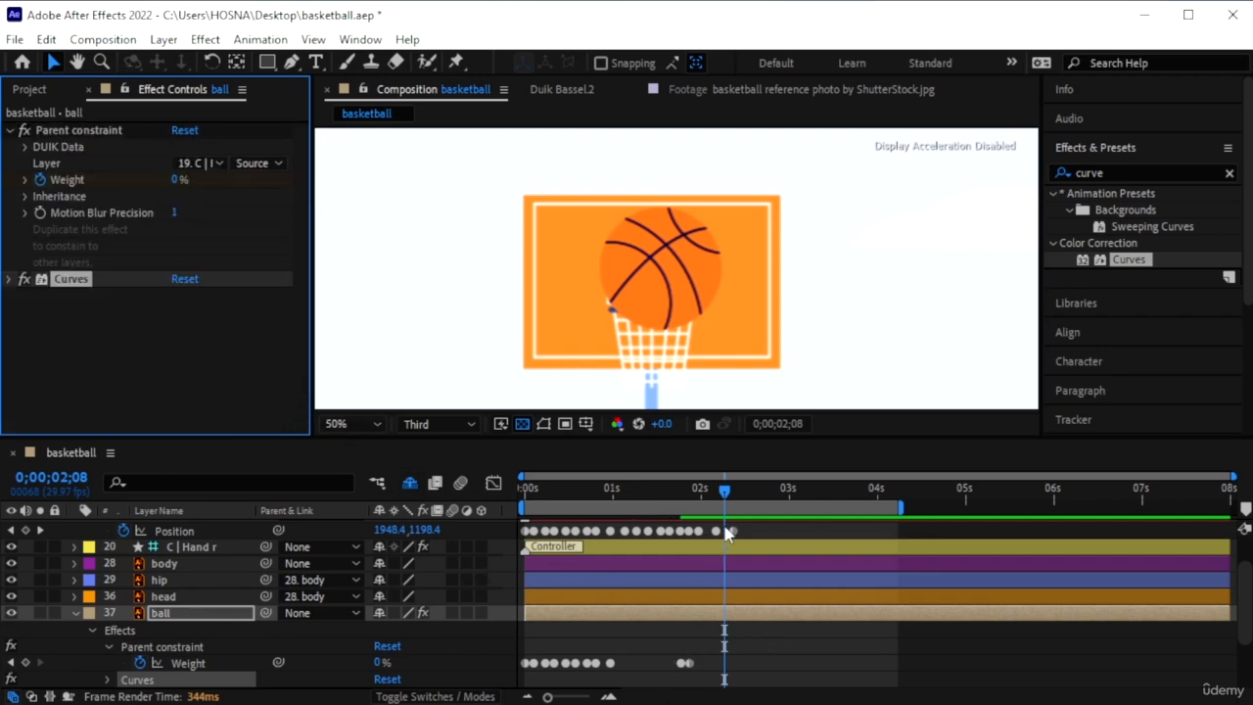
# Add a 100% Scale keyframe to the ball layer at 0;00;01;20, where the ball is about to leave the hand.
pyautogui.moveTo(725, 493)
pyautogui.mouseDown()
pyautogui.moveTo(694, 493)
pyautogui.moveTo(707, 503)
pyautogui.mouseUp()
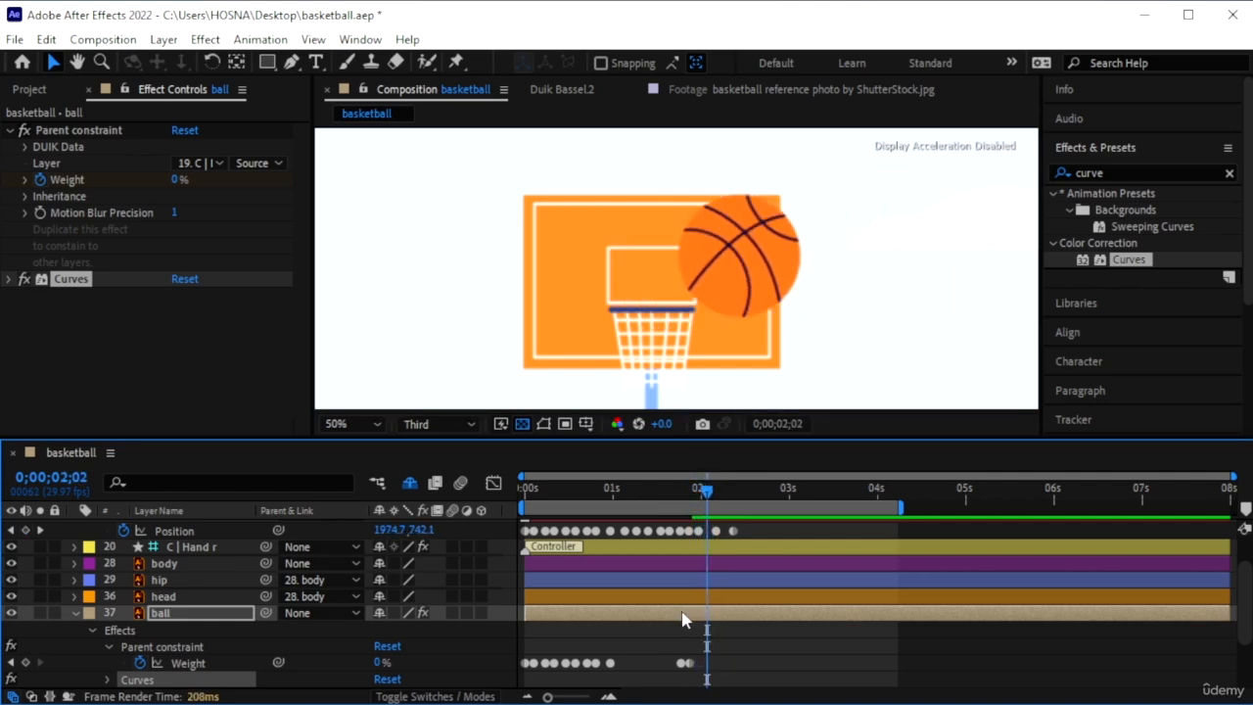
pyautogui.scroll(-2, 685, 617)
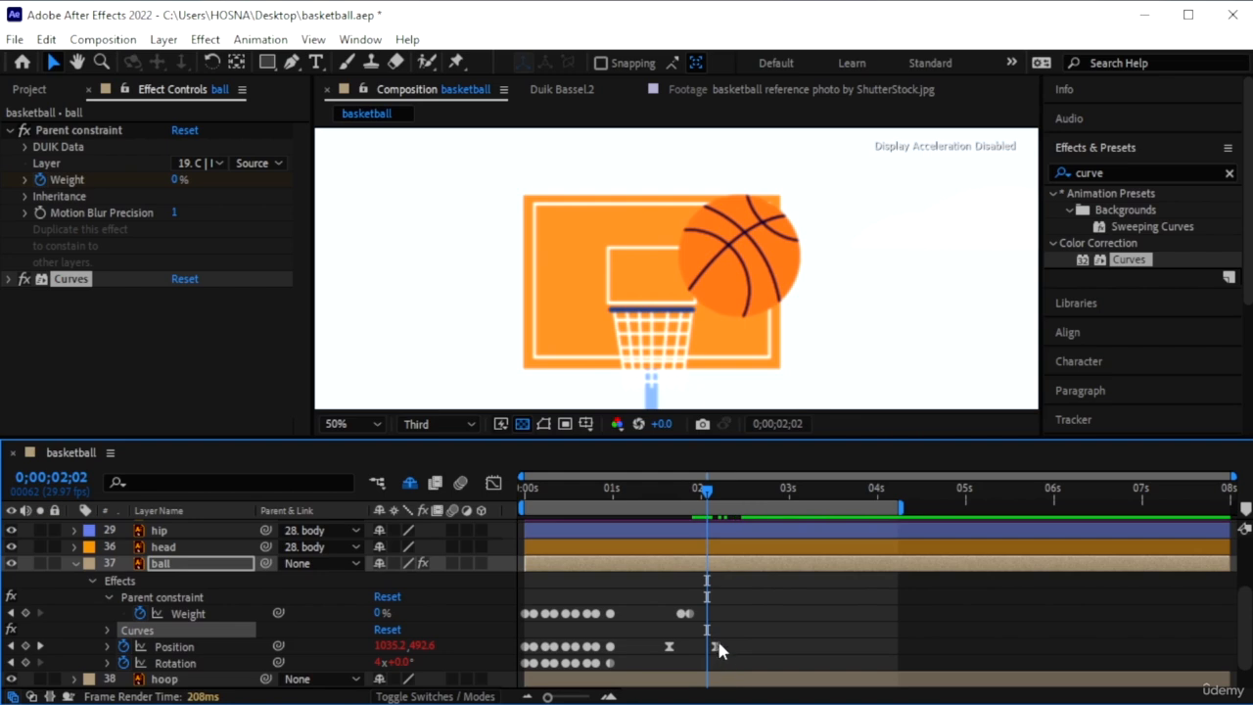
pyautogui.moveTo(709, 497); pyautogui.dragTo(723, 507)
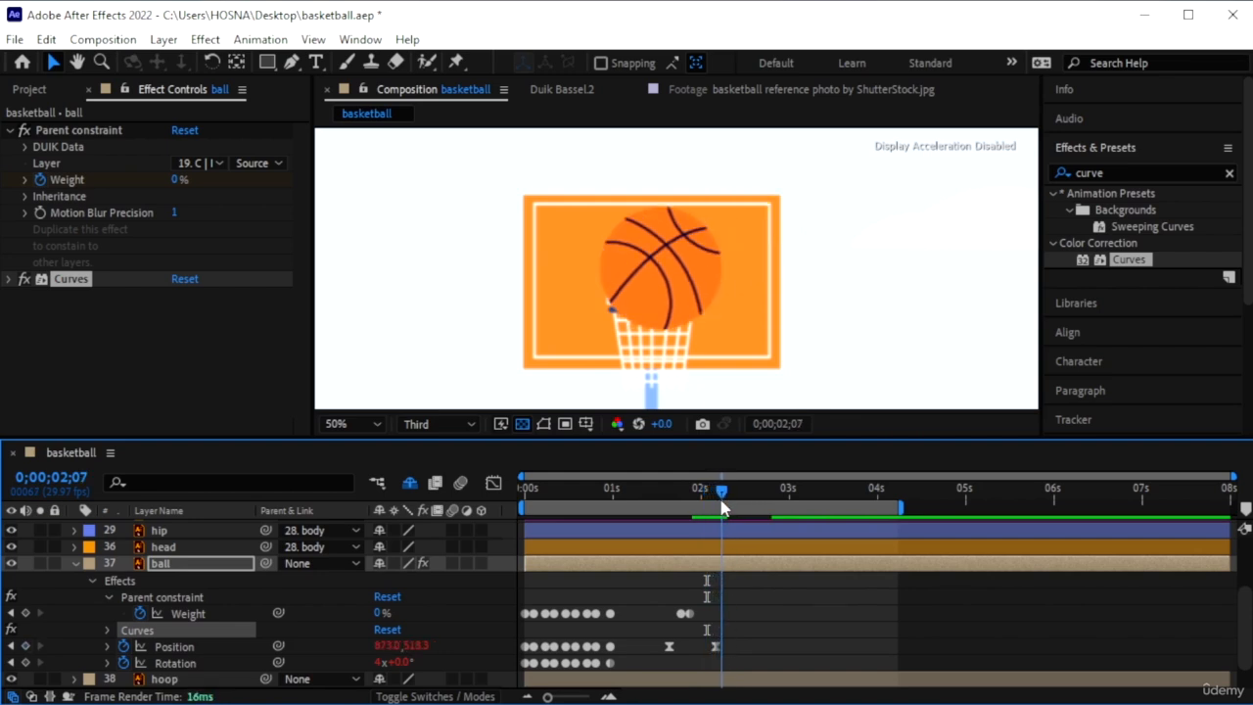
pyautogui.click(198, 565)
pyautogui.press('s')
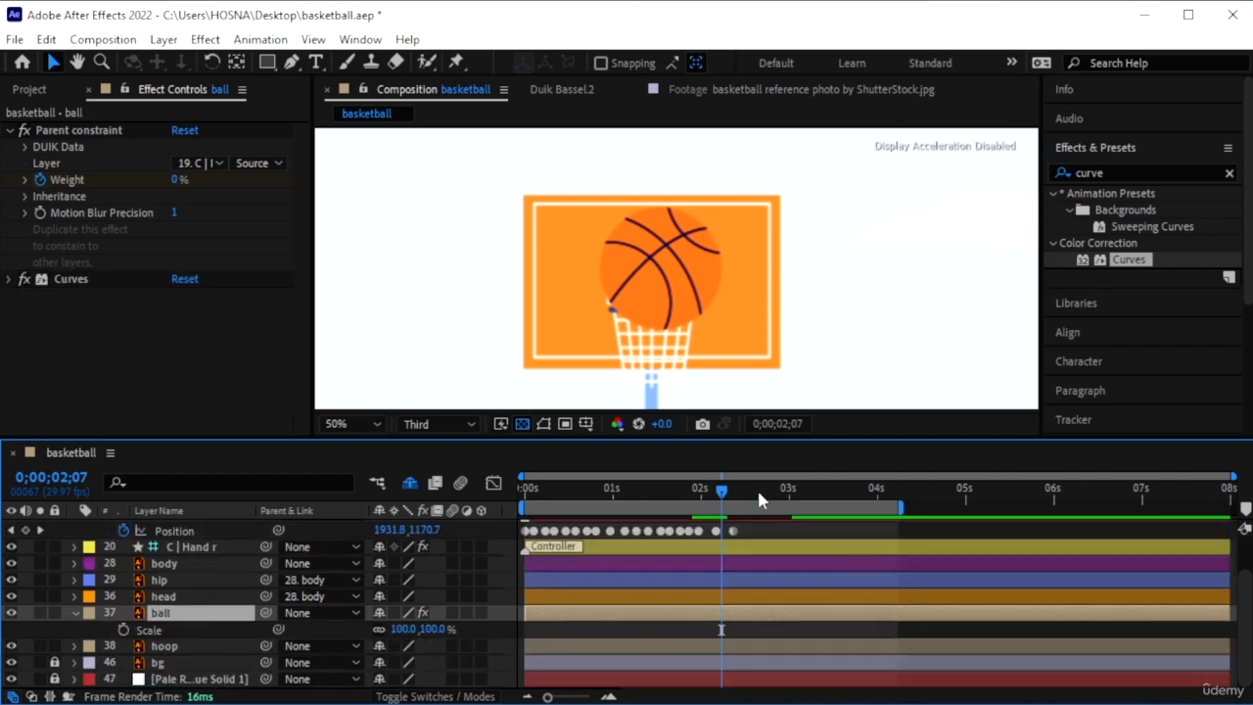
pyautogui.press(',')
pyautogui.press(',')
pyautogui.press(',')
pyautogui.press(',')
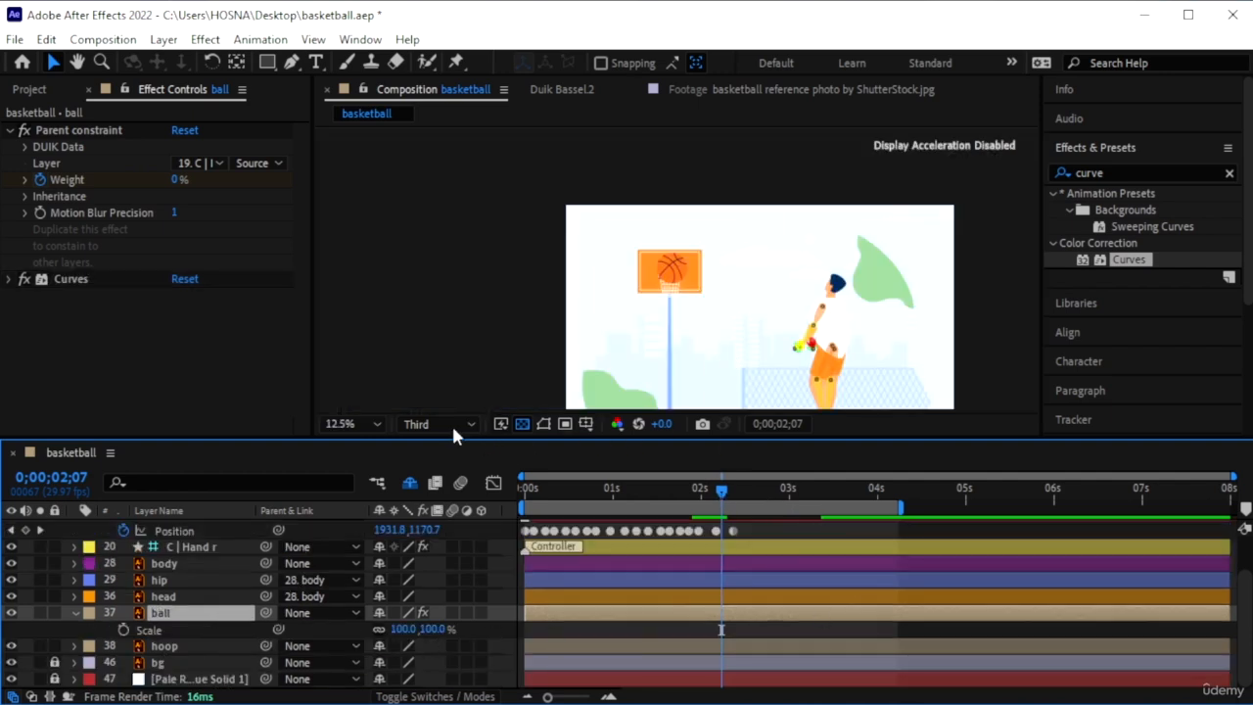
pyautogui.click(353, 424)
pyautogui.click(371, 82)
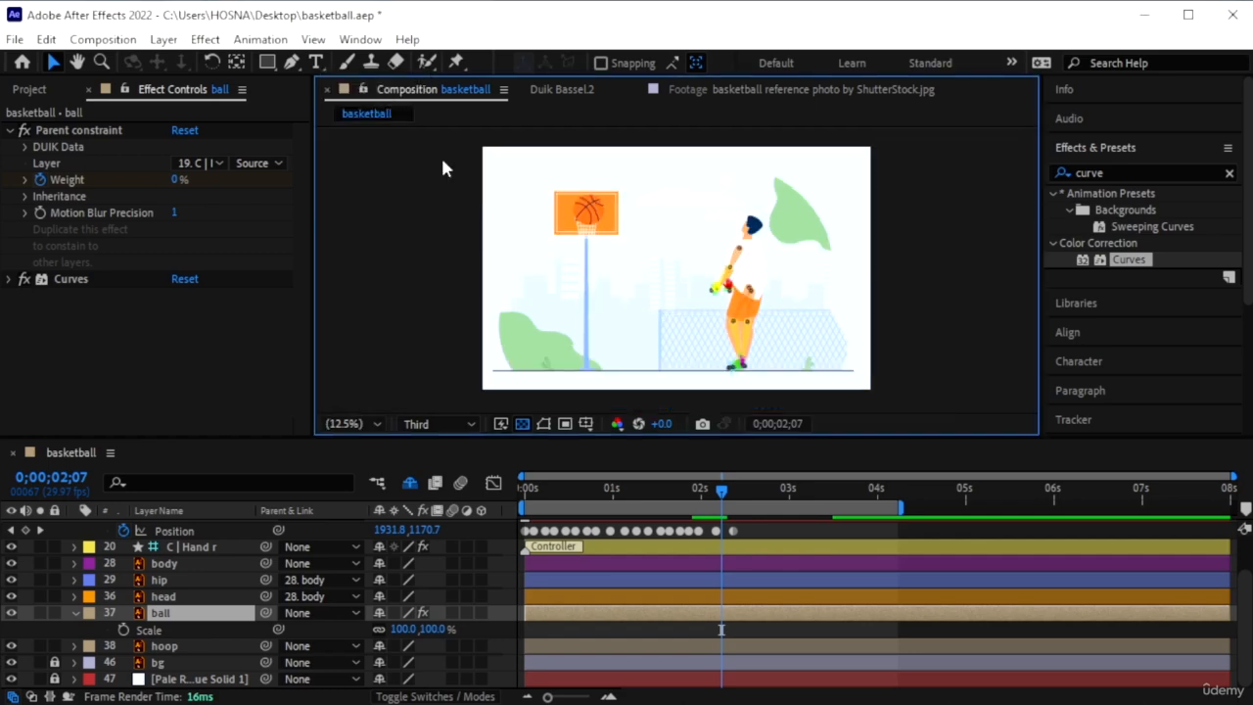
pyautogui.moveTo(702, 499); pyautogui.dragTo(673, 499)
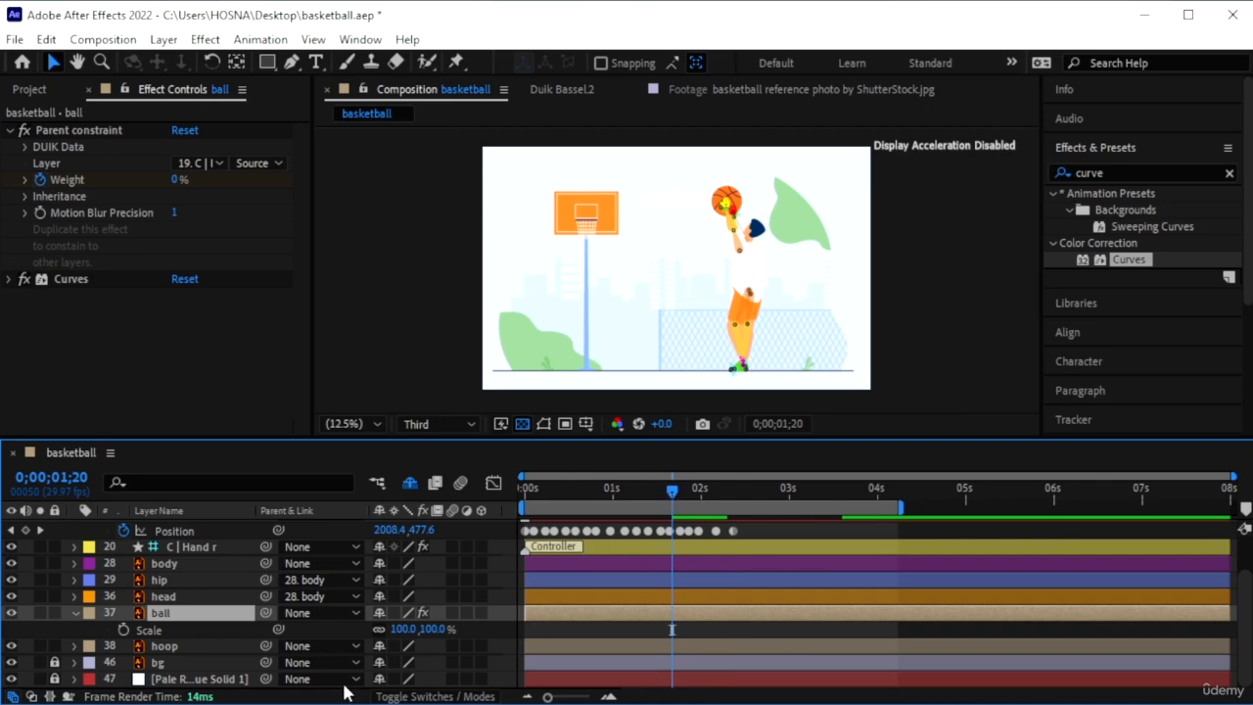
pyautogui.click(123, 629)
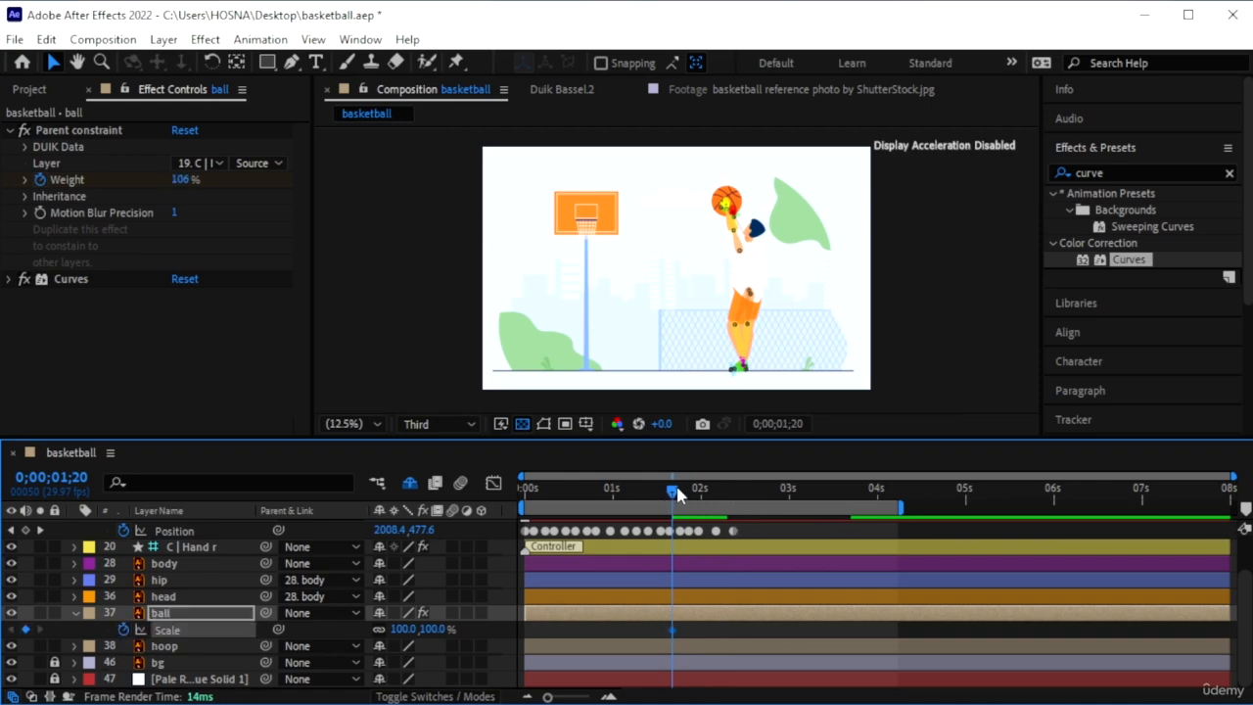
# Set the ball's scale to 58% at 0;00;04;00 and apply Easy Ease to both Scale keyframes.
pyautogui.moveTo(677, 496); pyautogui.dragTo(879, 537)
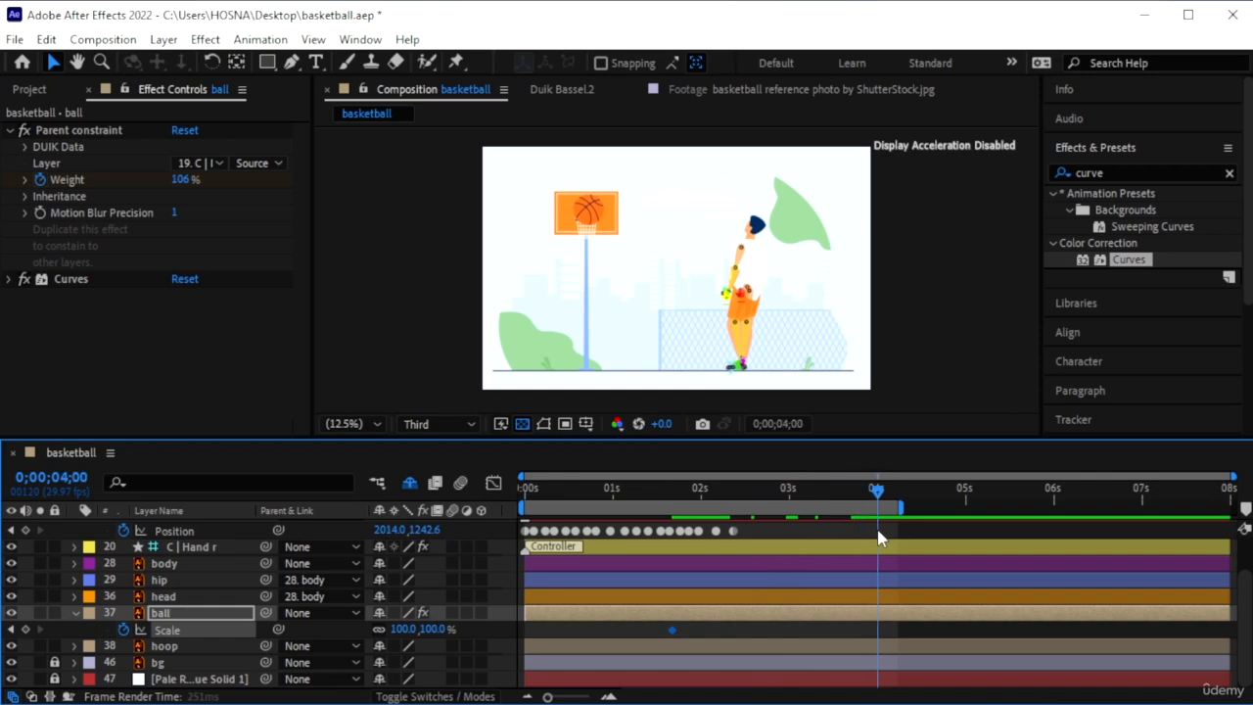
pyautogui.moveTo(431, 629); pyautogui.dragTo(395, 630)
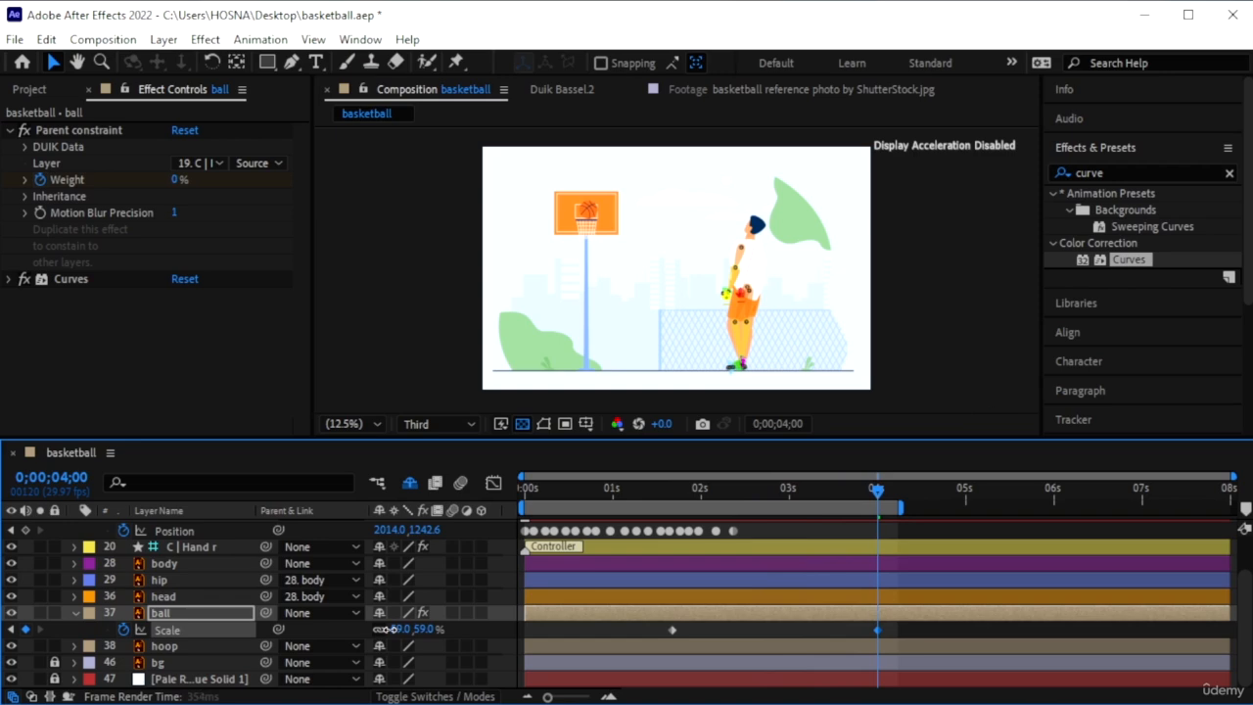
pyautogui.moveTo(393, 629); pyautogui.dragTo(391, 630)
pyautogui.moveTo(915, 624); pyautogui.dragTo(649, 629)
pyautogui.press('F9')
# Move the ball's second Scale keyframe earlier to about 0;00;02;02, previewing the animation to check the shrink timing.
pyautogui.click(649, 505)
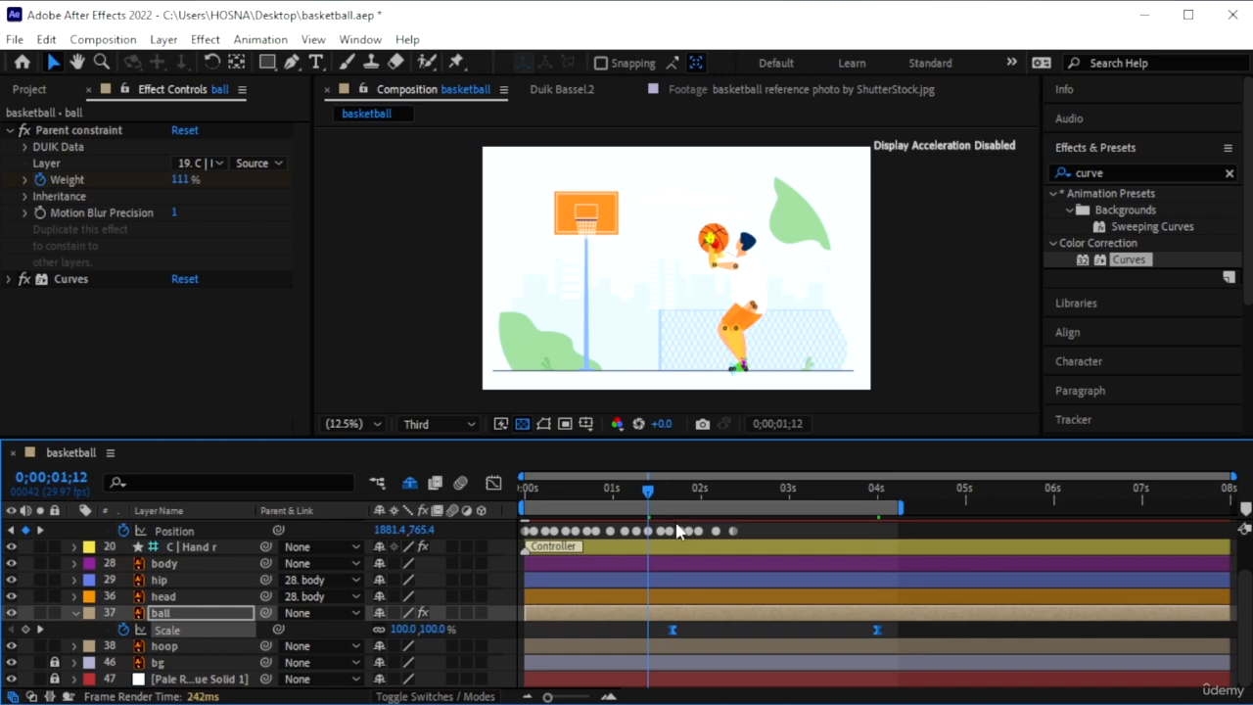
pyautogui.press('space')
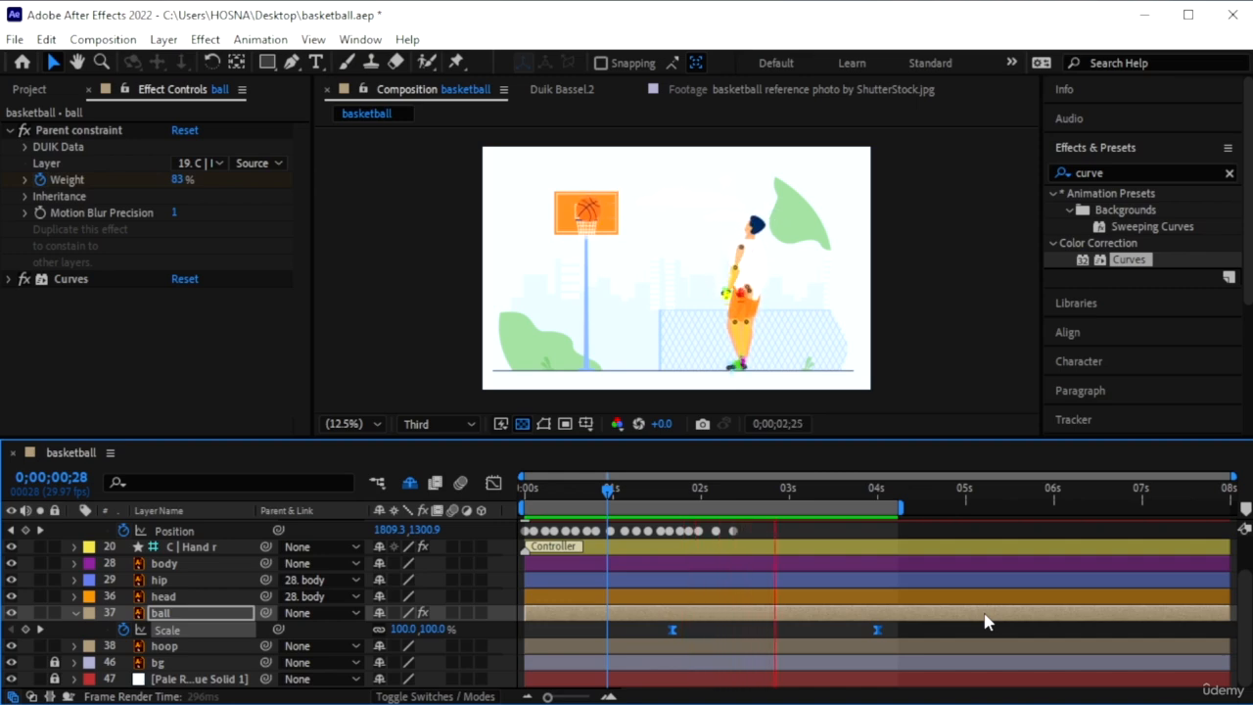
pyautogui.press('space')
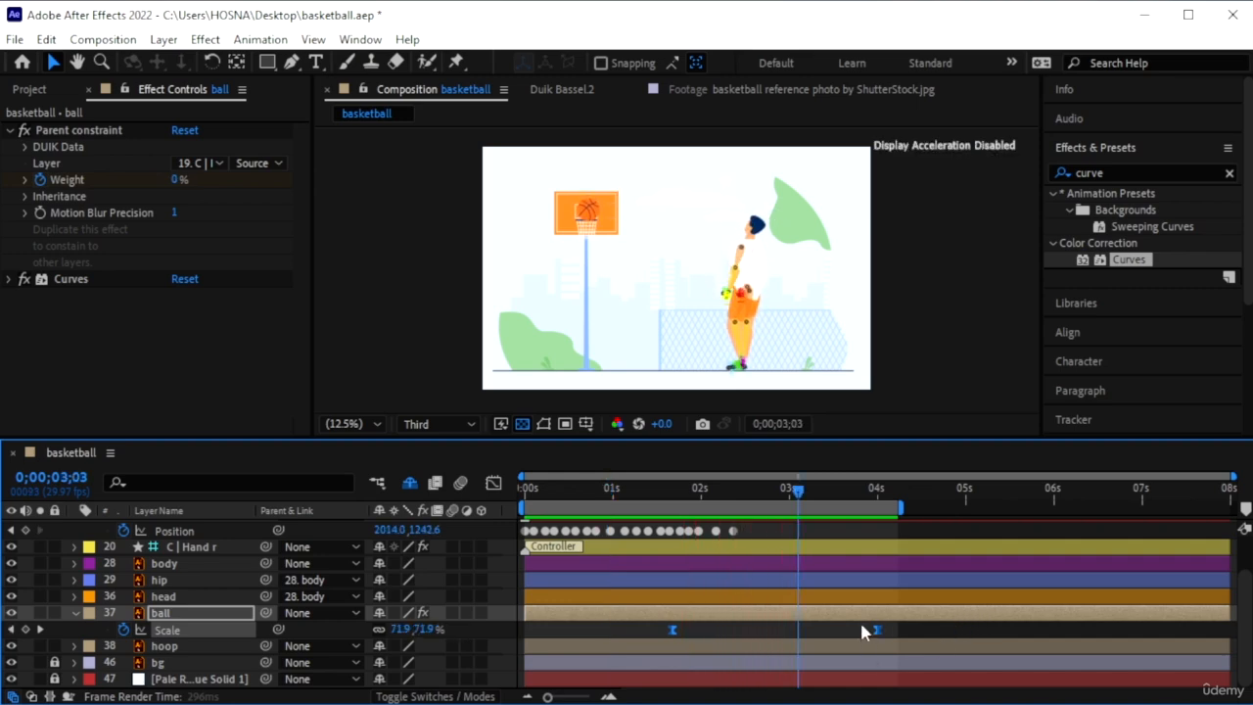
pyautogui.click(861, 625)
pyautogui.moveTo(877, 629); pyautogui.dragTo(722, 632)
pyautogui.press('space')
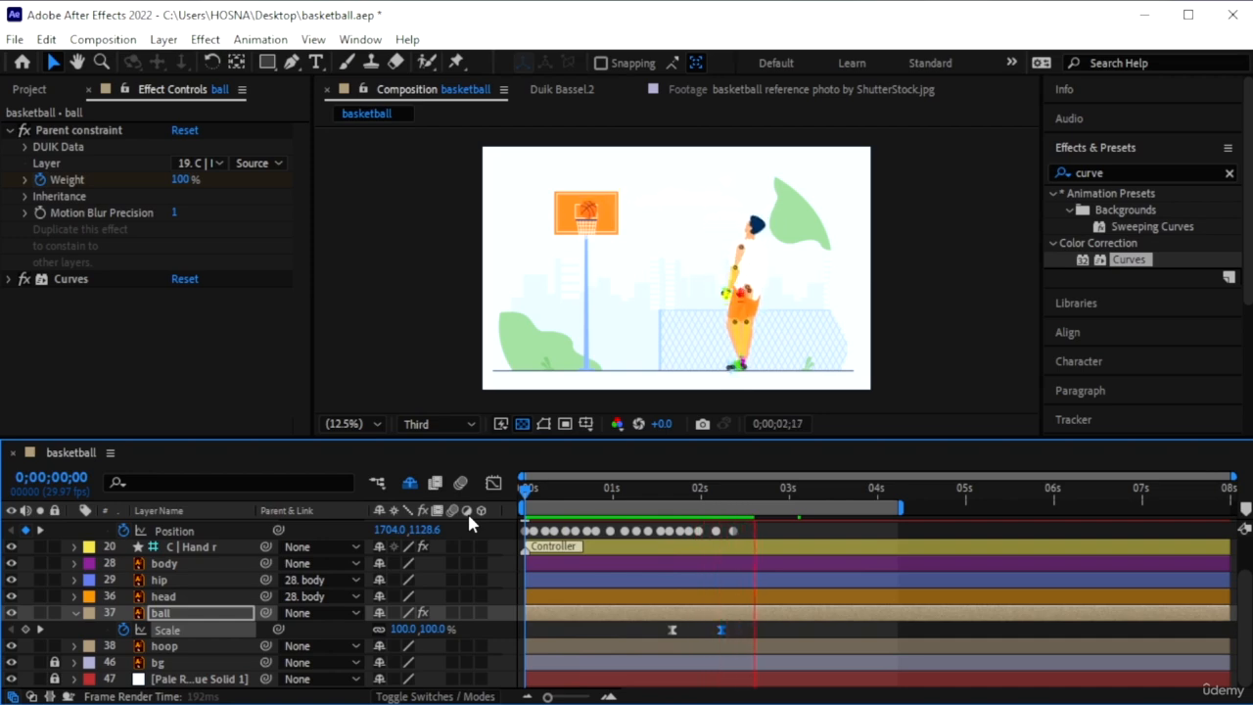
pyautogui.press('space')
pyautogui.moveTo(721, 631); pyautogui.dragTo(706, 632)
pyautogui.press('space')
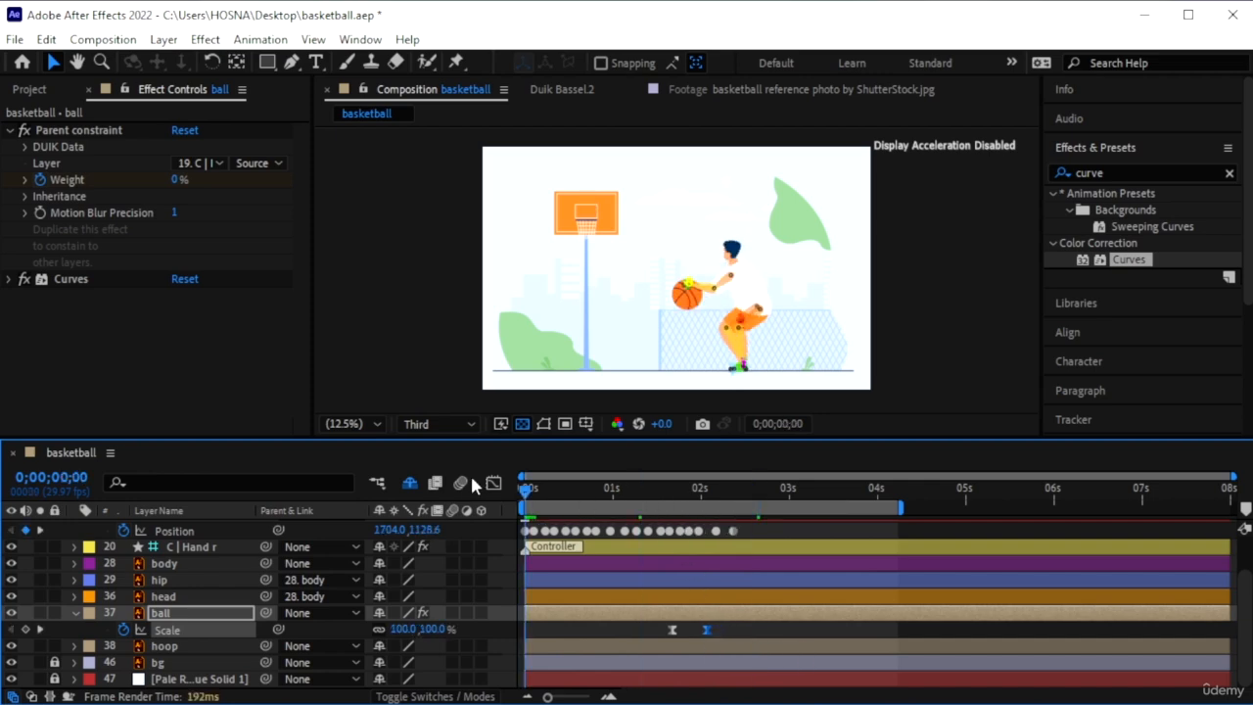
pyautogui.press('space')
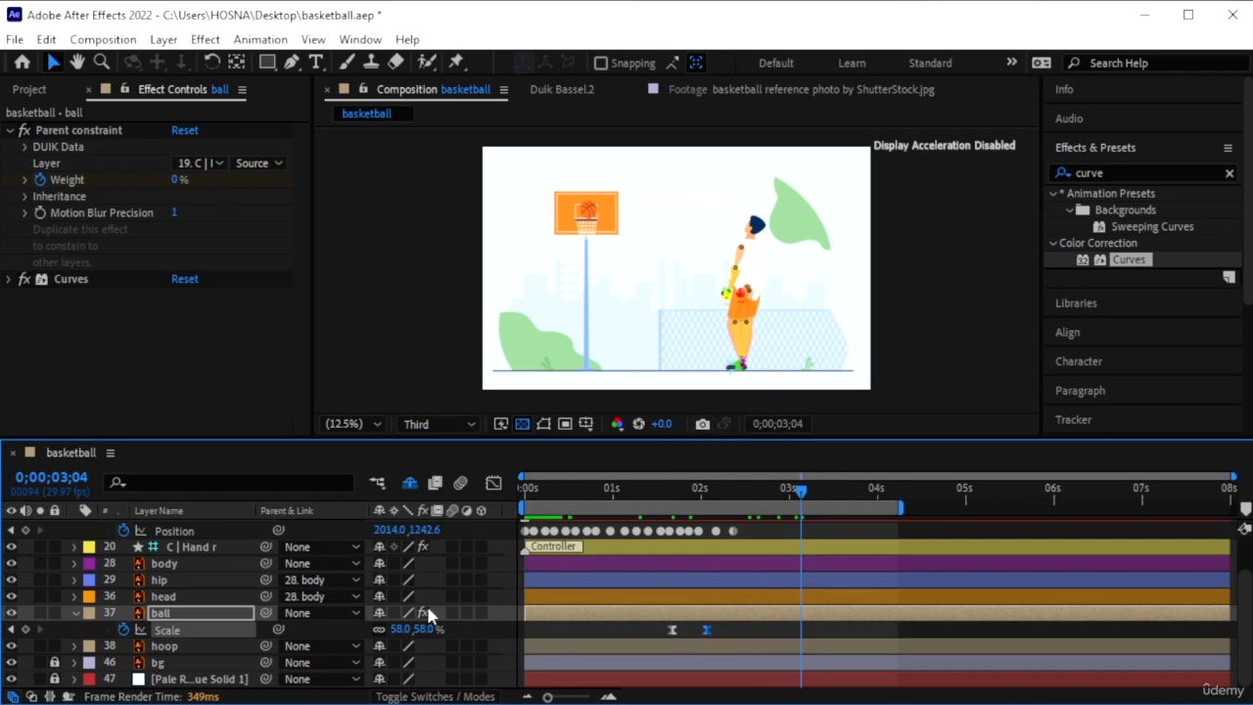
# Show the ball layer's keyframes and move the ball to the rim's left side at 0;00;02;08, position about 806, 559.
pyautogui.click(188, 618)
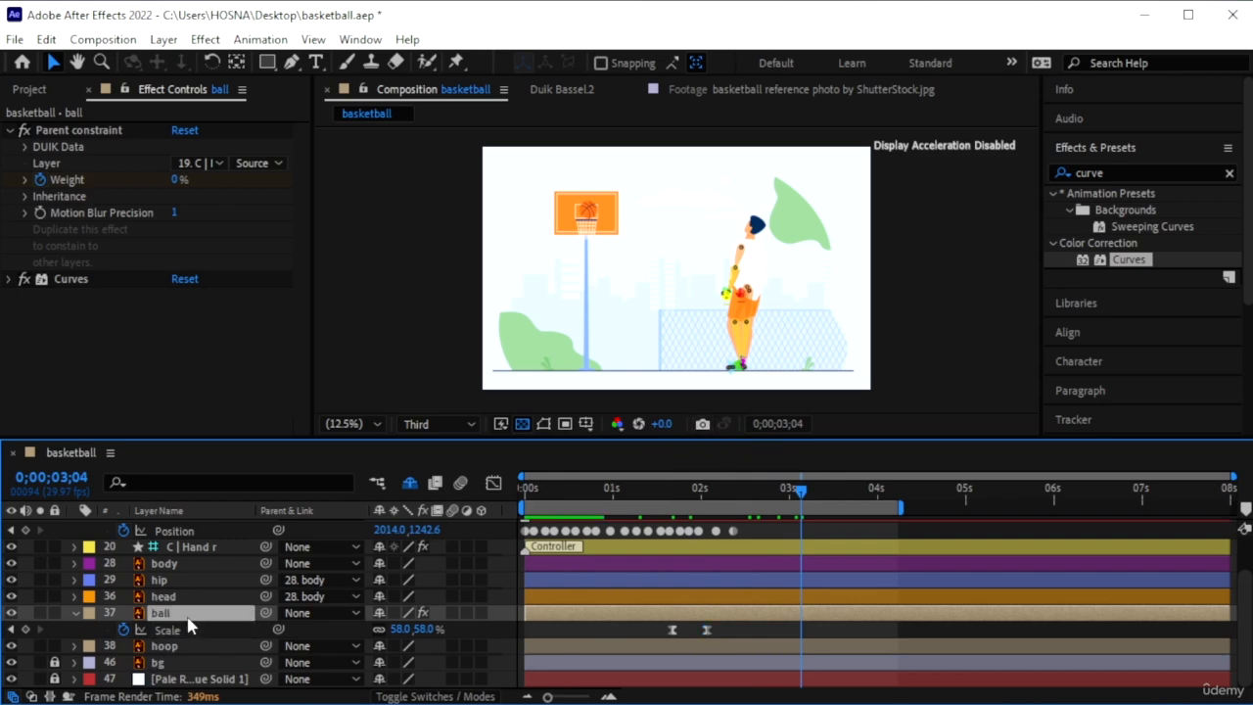
pyautogui.press('u')
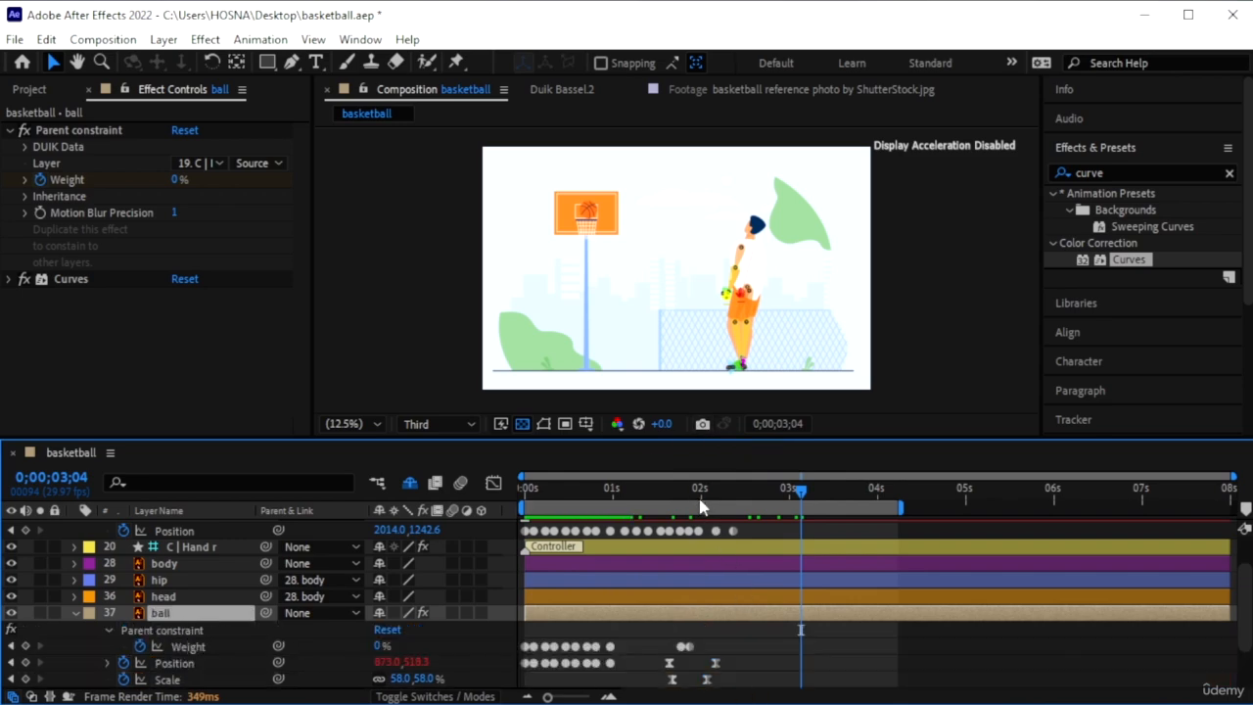
pyautogui.click(671, 508)
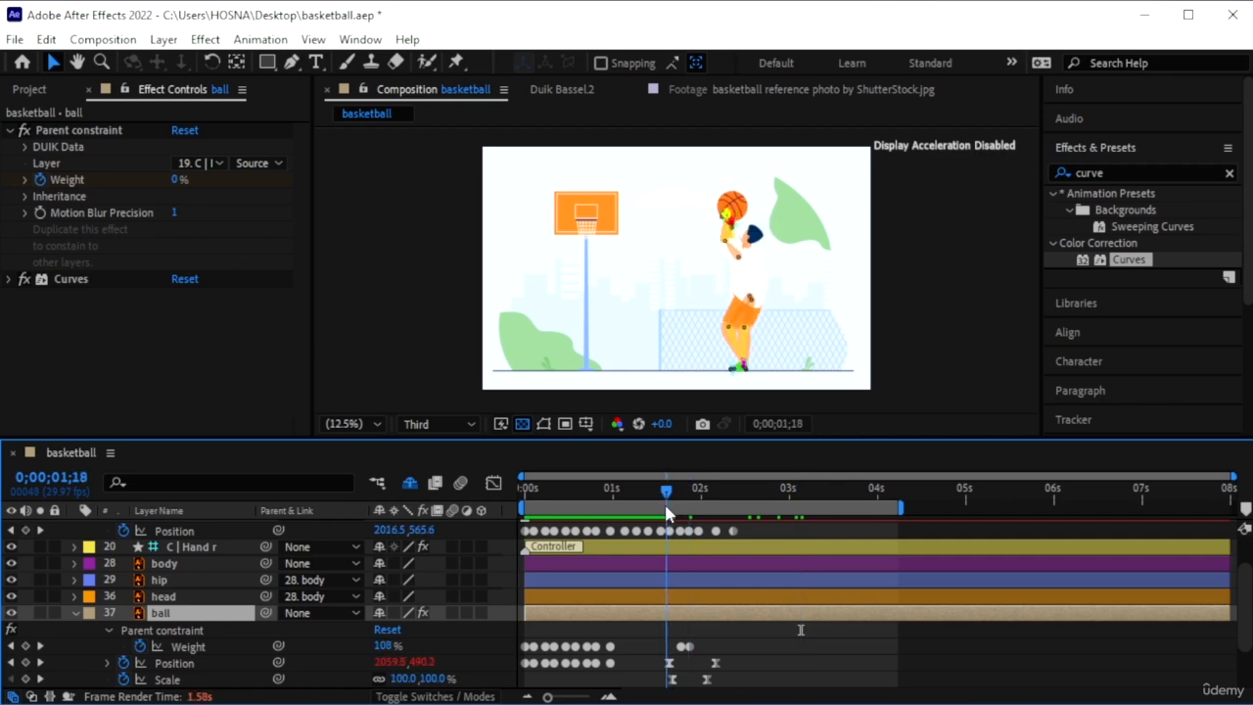
pyautogui.moveTo(671, 509); pyautogui.dragTo(718, 538)
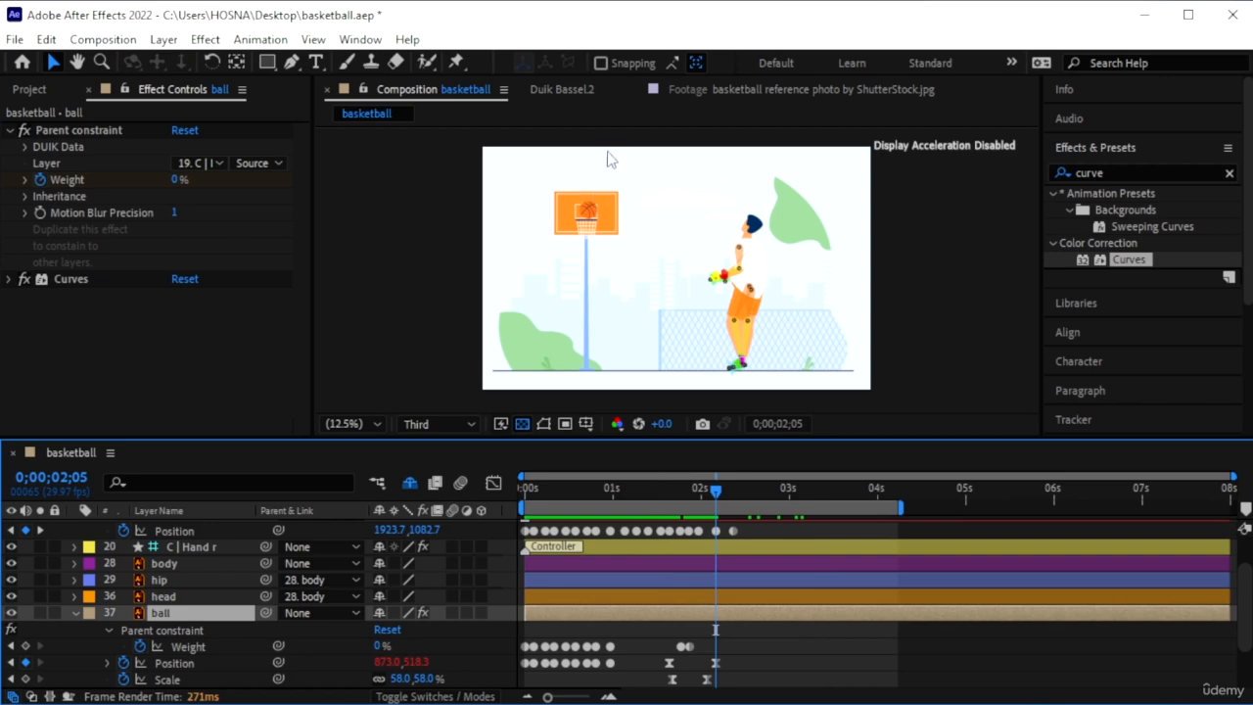
pyautogui.scroll(2, 577, 200)
pyautogui.scroll(2, 574, 211)
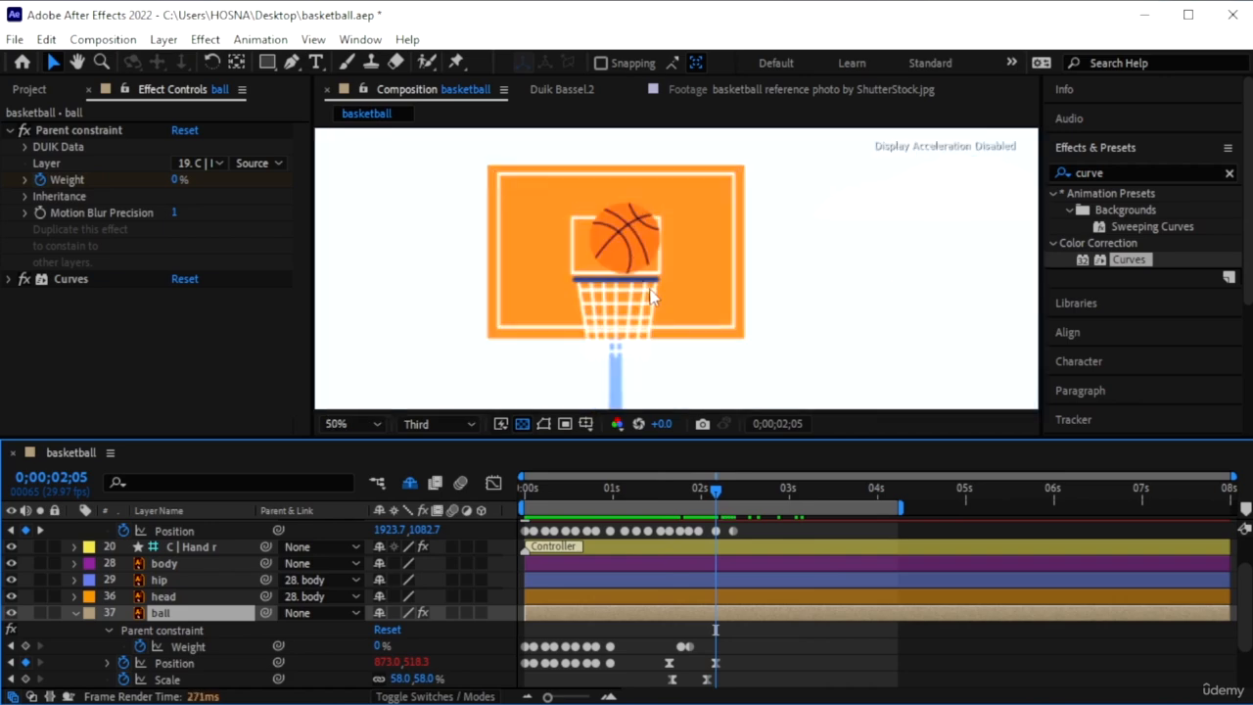
pyautogui.scroll(2, 587, 284)
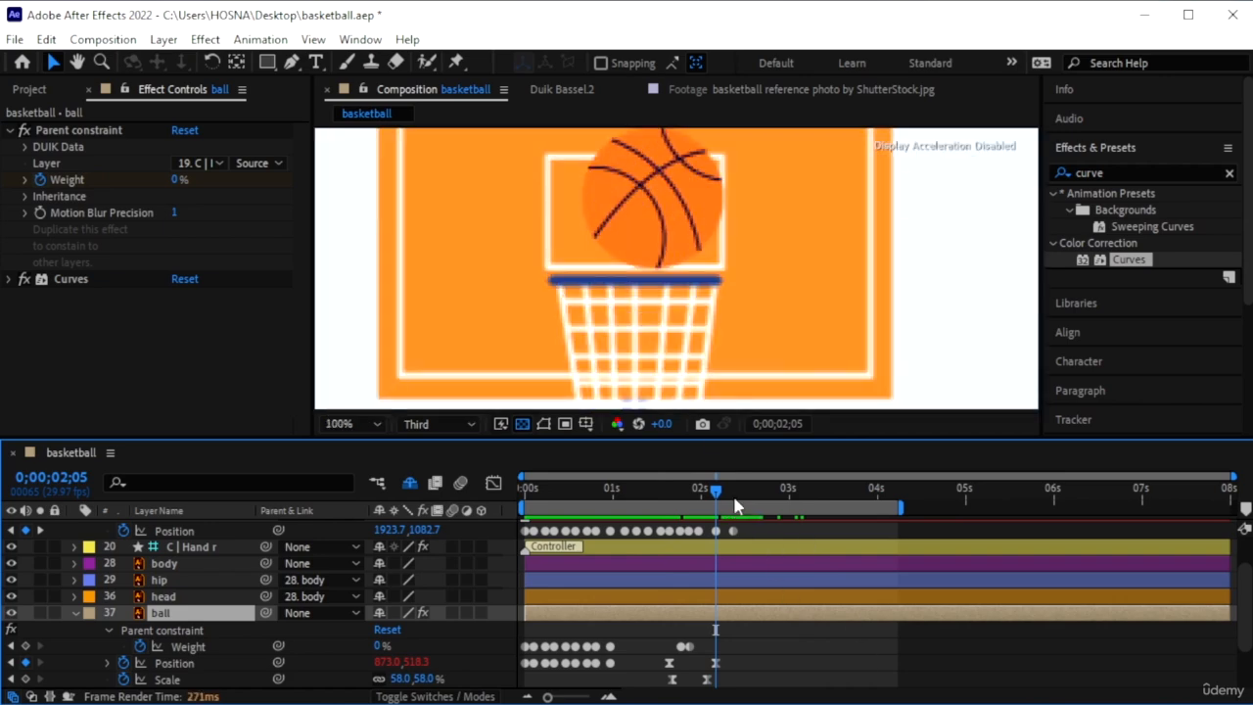
pyautogui.moveTo(717, 493); pyautogui.dragTo(726, 498)
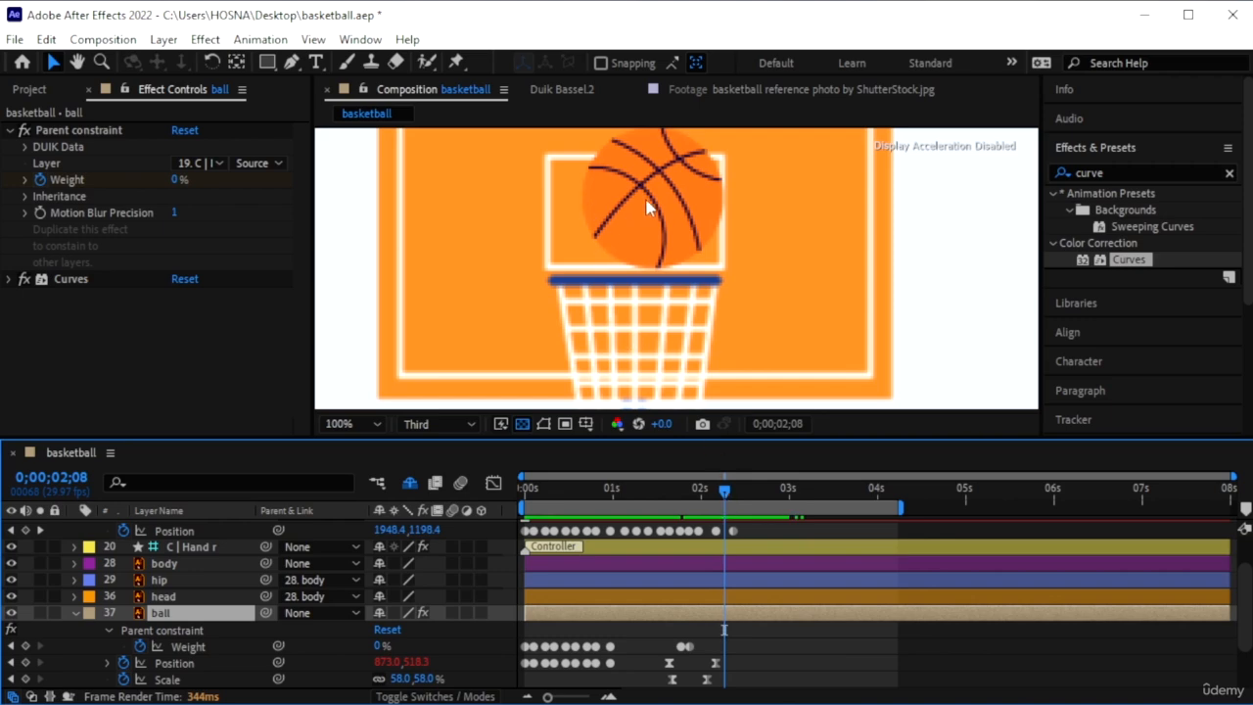
pyautogui.moveTo(649, 204); pyautogui.dragTo(577, 238)
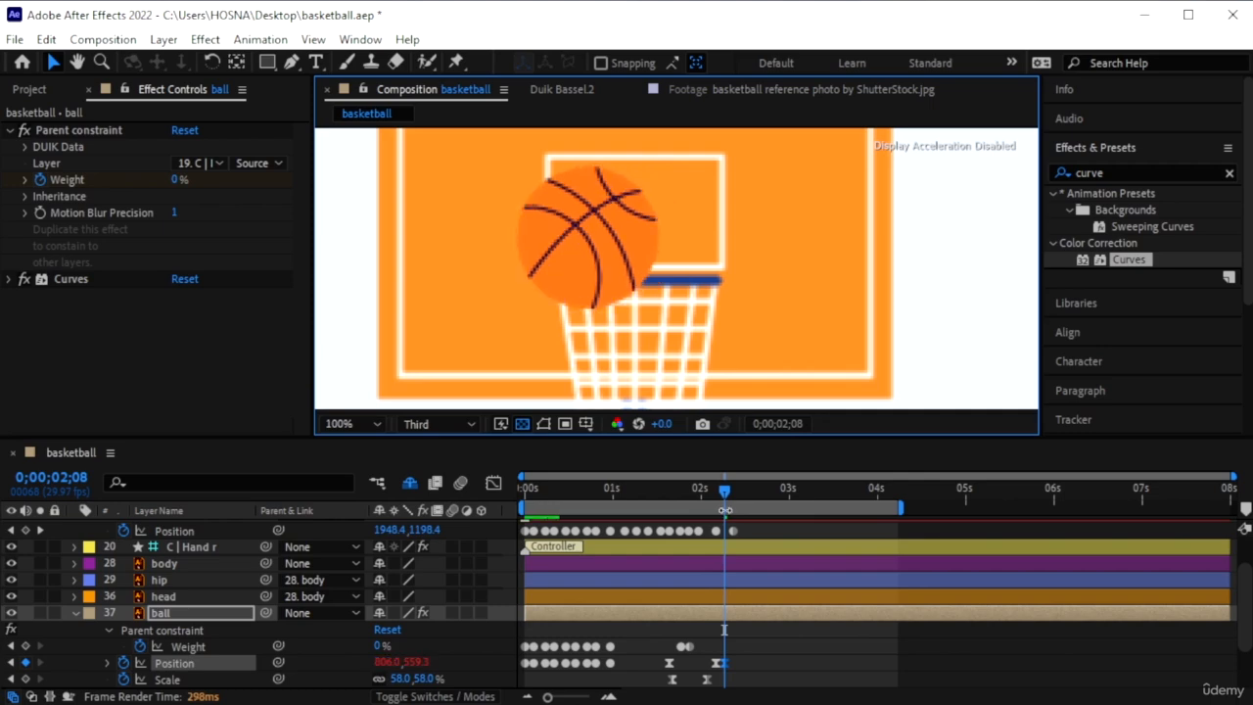
# Bounce the ball along the rim with positions of about 882, 556 at 0;00;02;09 and about 854, 553 at 0;00;02;10.
pyautogui.moveTo(725, 509); pyautogui.dragTo(727, 509)
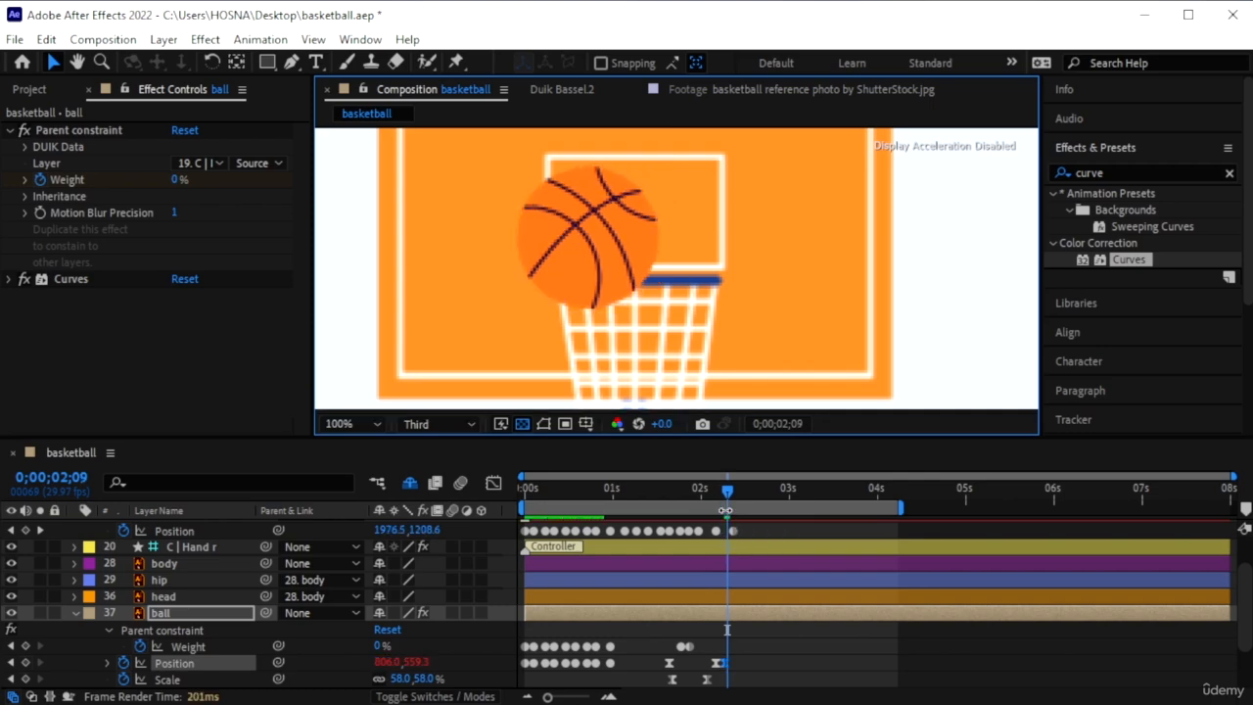
pyautogui.moveTo(616, 256); pyautogui.dragTo(664, 245)
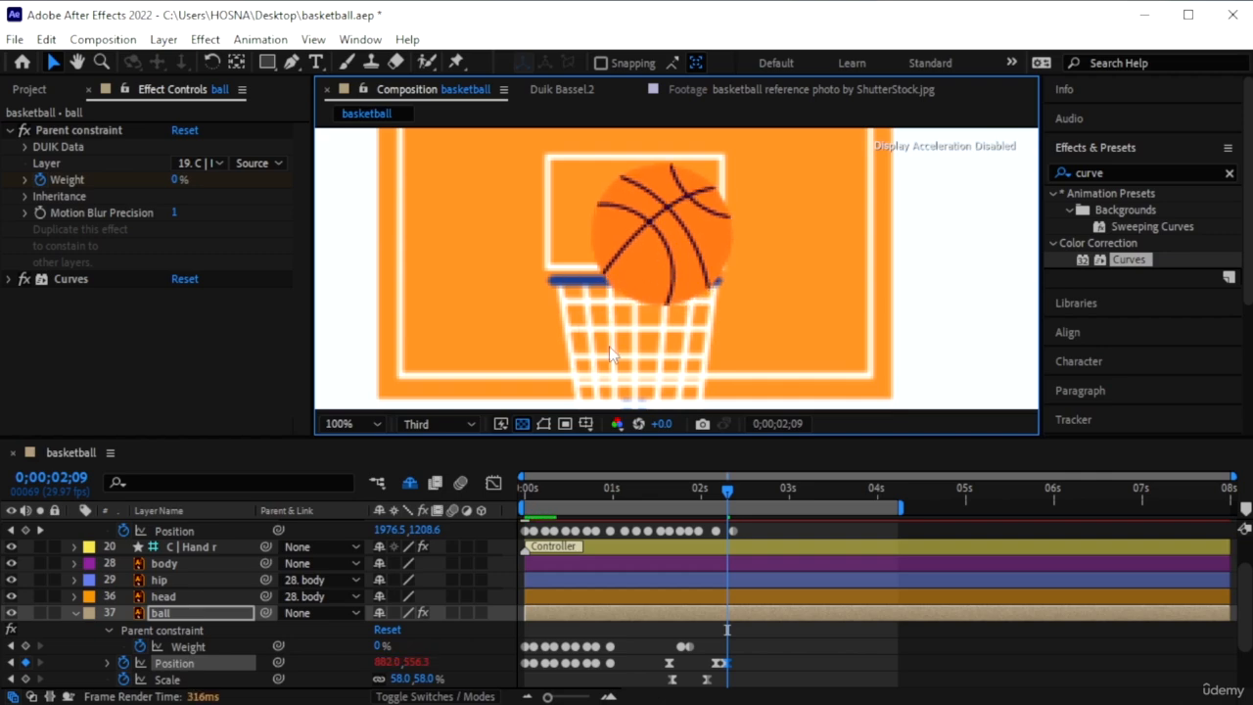
pyautogui.press('pagedown')
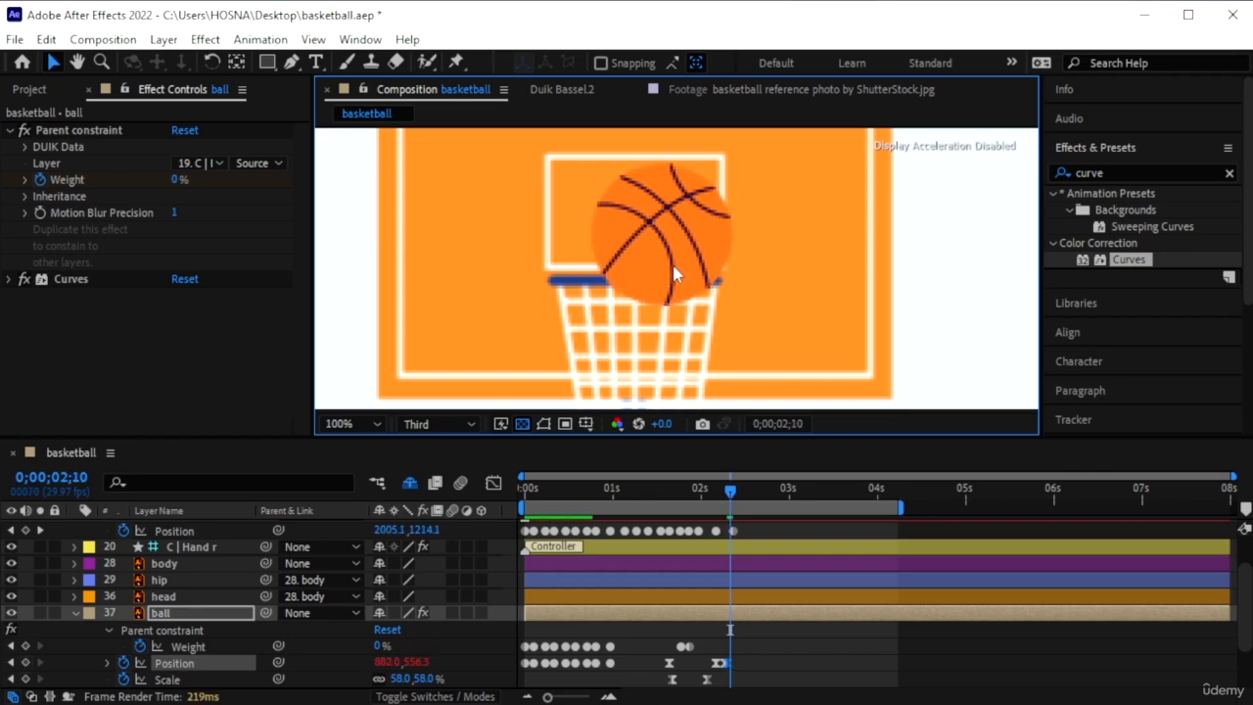
pyautogui.moveTo(671, 257); pyautogui.dragTo(646, 255)
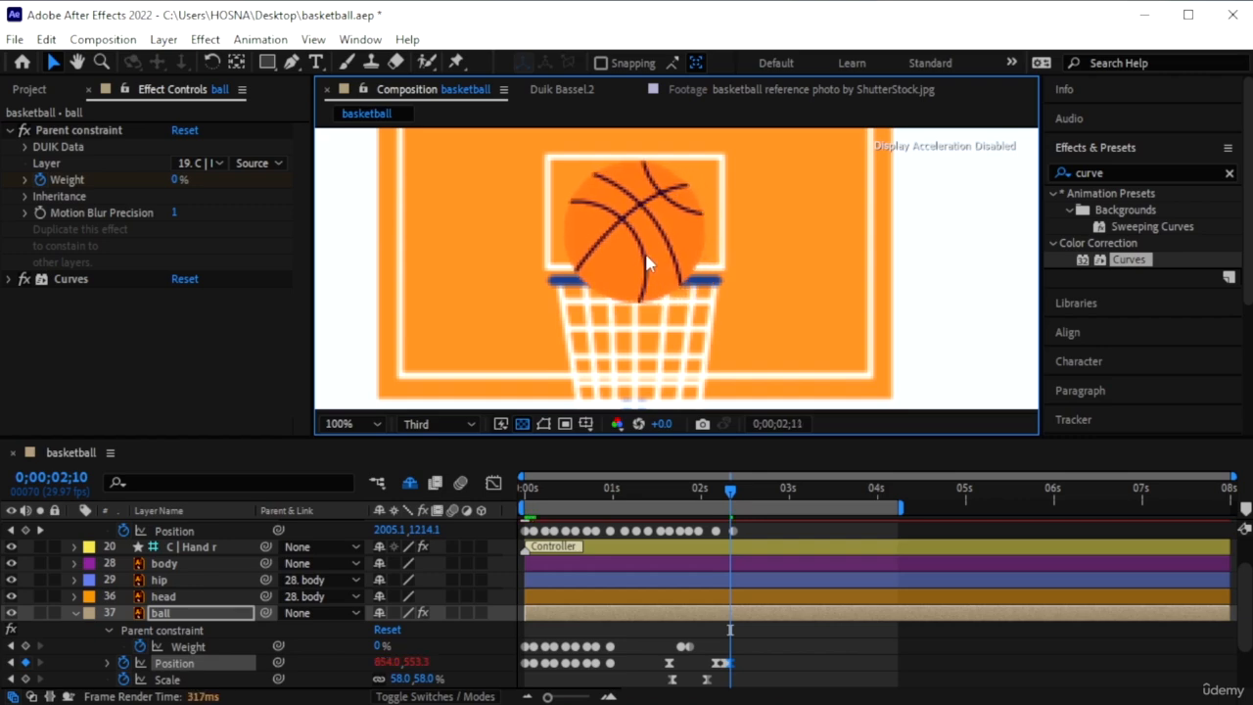
# Drop the ball straight down from the hoop to the ground at 0;00;02;11, position about 854, 1763.
pyautogui.press('pagedown')
pyautogui.scroll(-4, 709, 293)
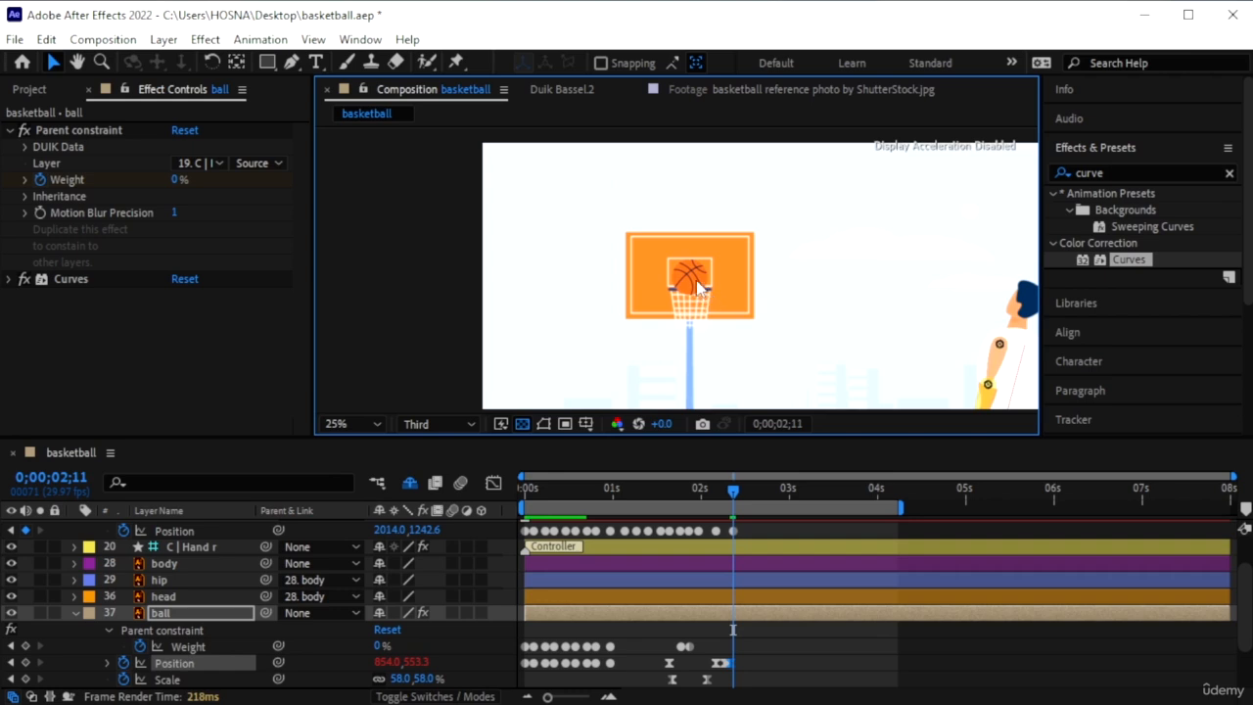
pyautogui.scroll(-2, 712, 314)
pyautogui.scroll(-1, 712, 314)
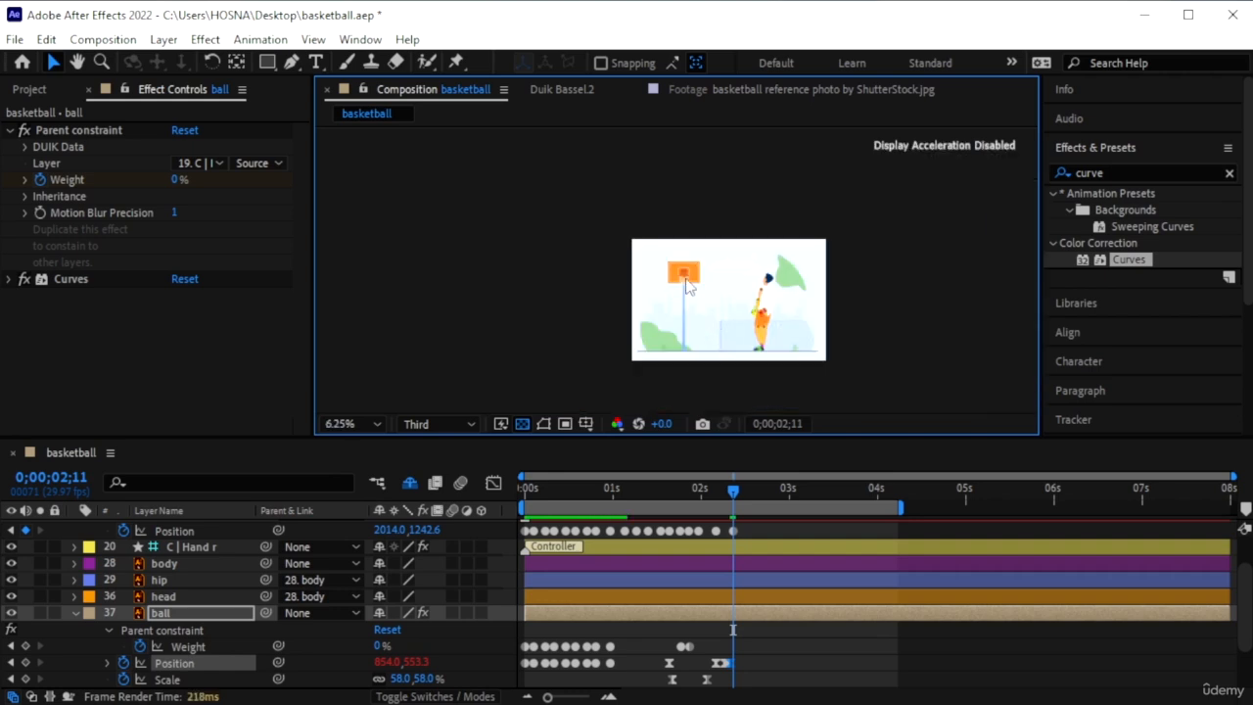
pyautogui.scroll(1, 683, 276)
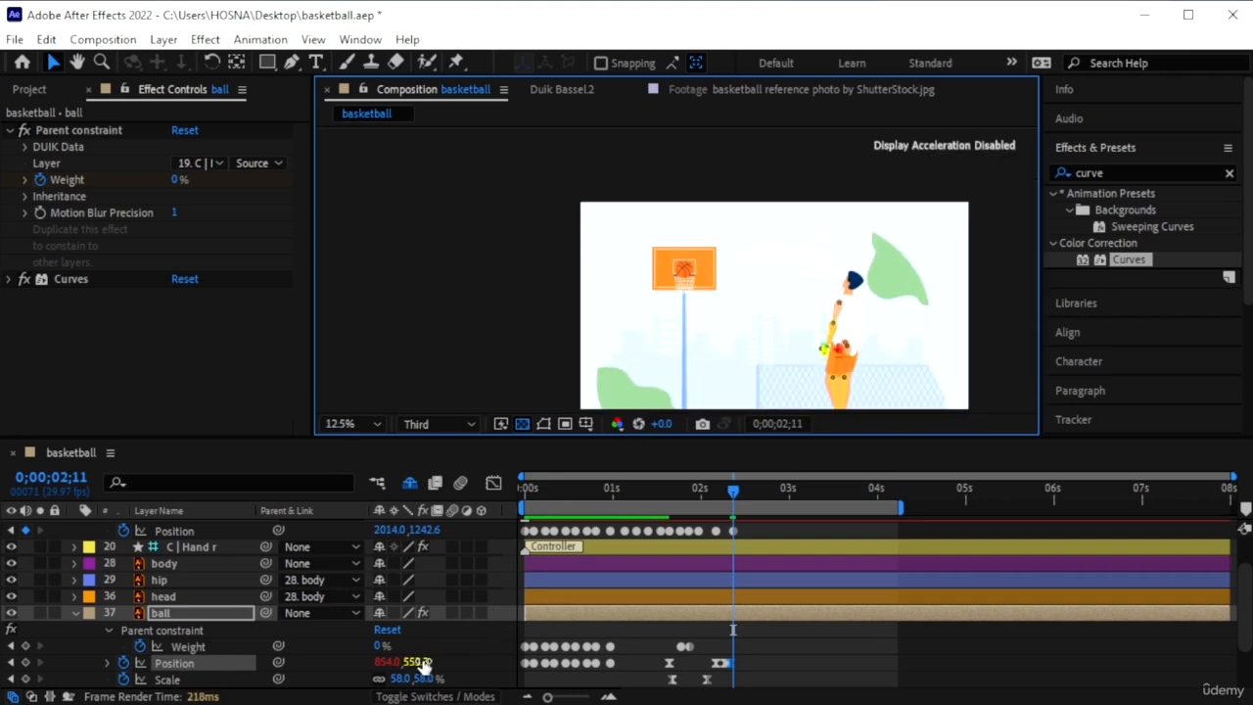
pyautogui.moveTo(421, 663); pyautogui.dragTo(1110, 560)
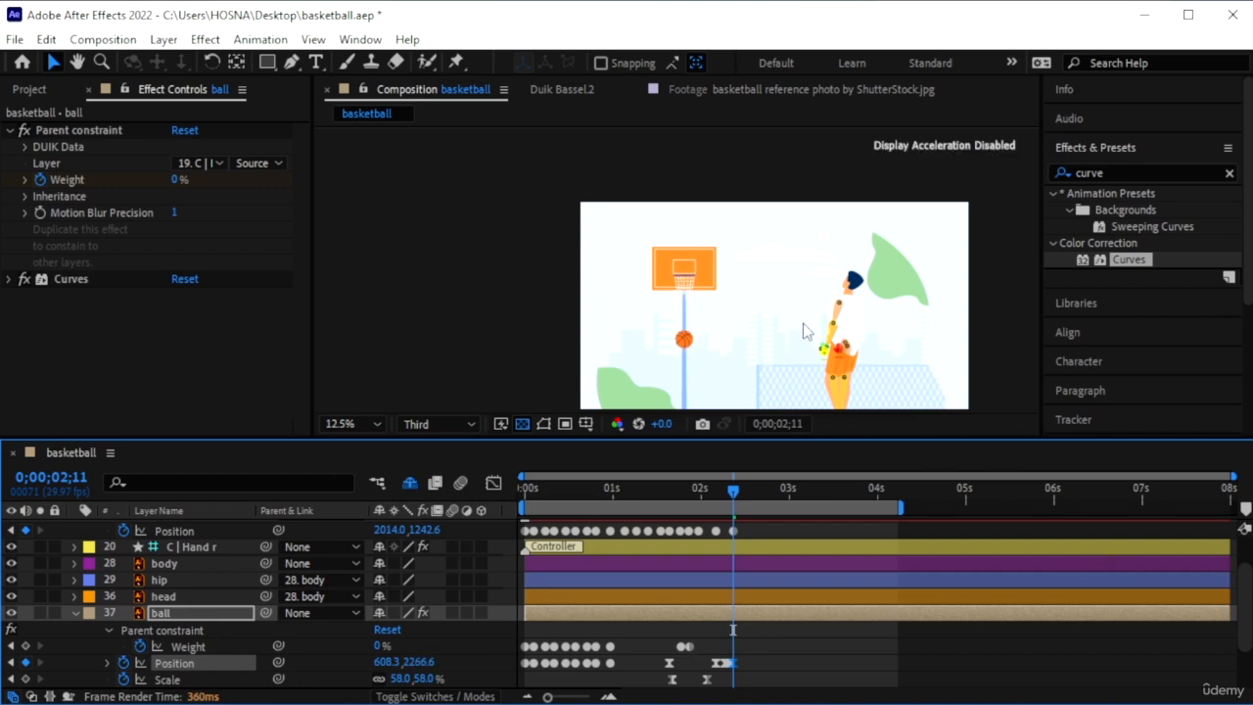
pyautogui.click(359, 423)
pyautogui.click(348, 78)
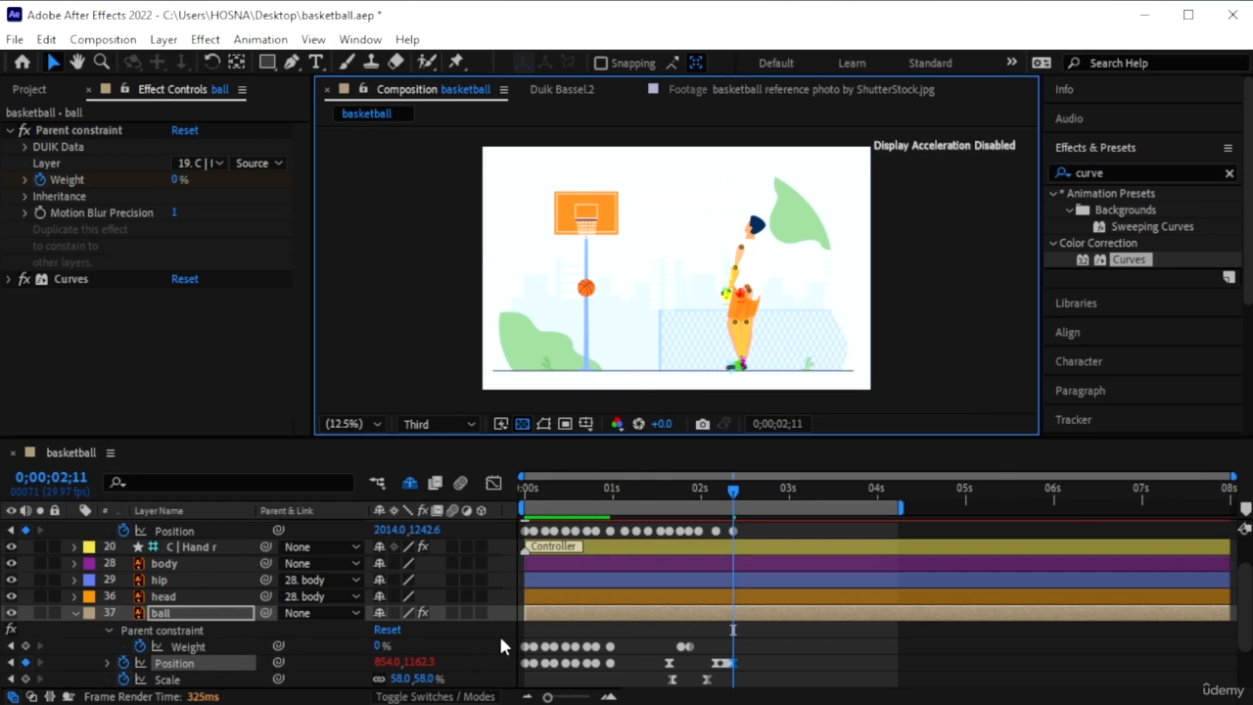
pyautogui.moveTo(420, 662); pyautogui.dragTo(1219, 447)
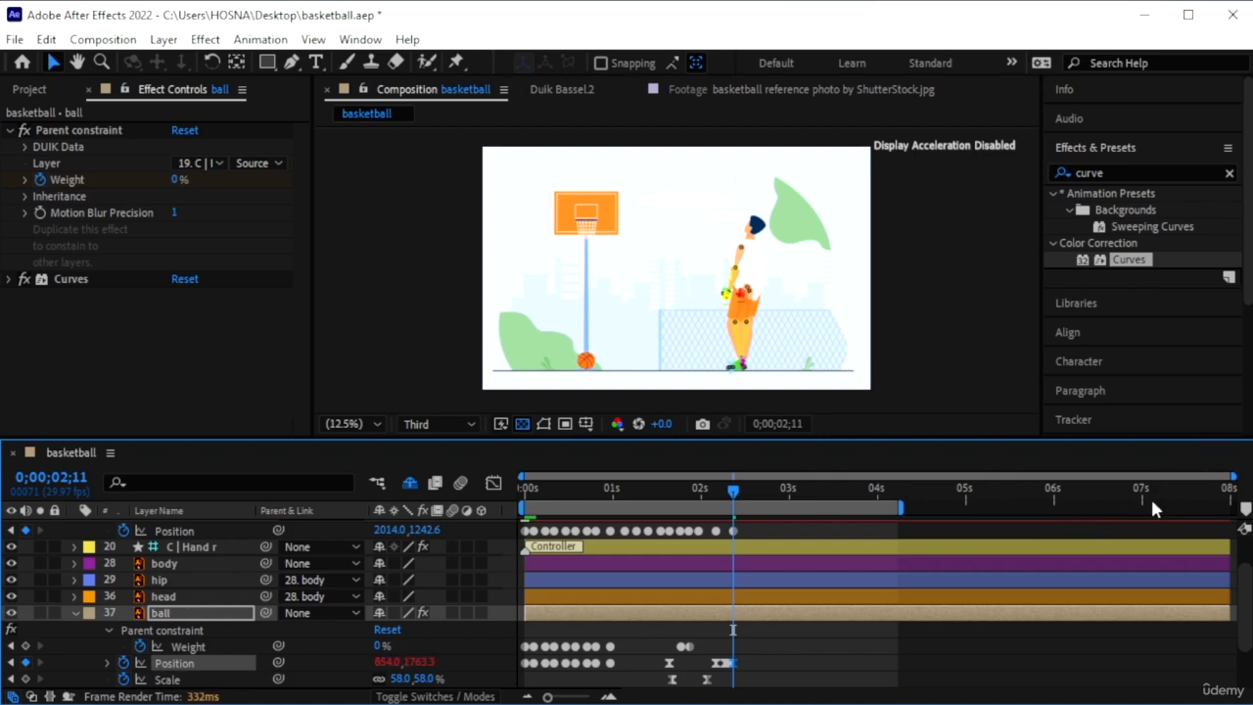
# Bounce the ball off the ground with vertical positions of about 1708 at 0;00;02;13 and about 1771 at 0;00;02;15.
pyautogui.press('pagedown')
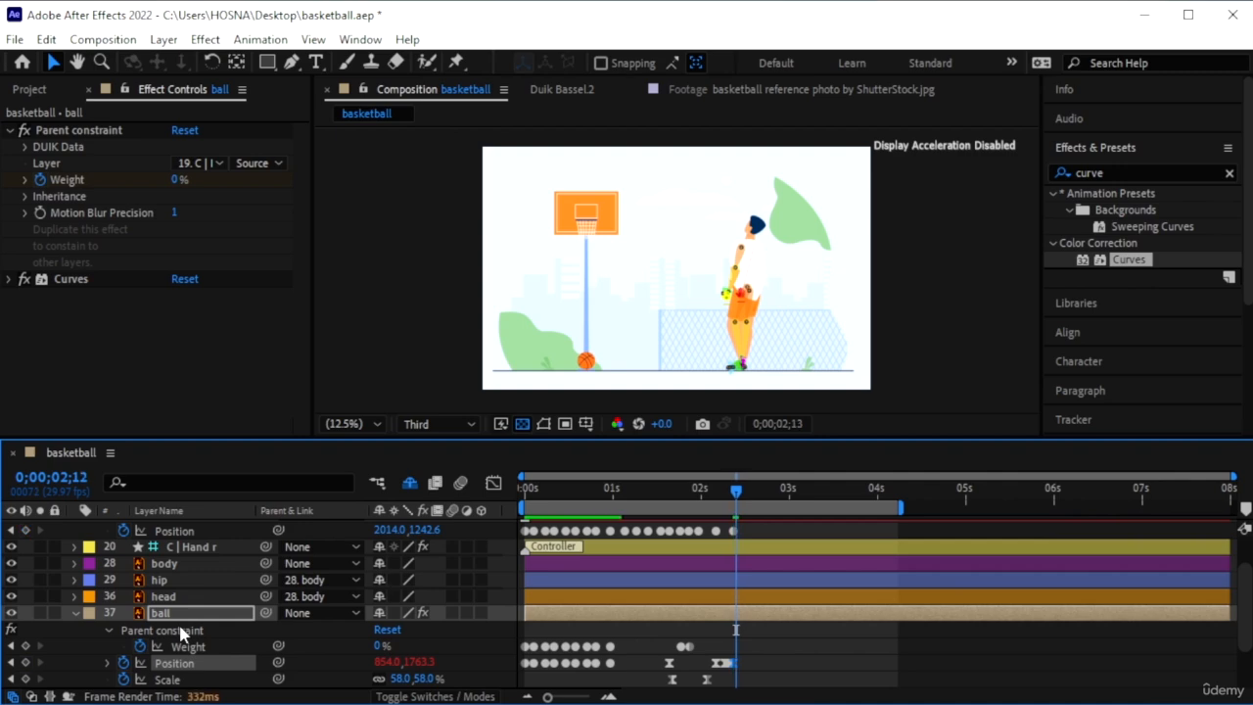
pyautogui.press('pagedown')
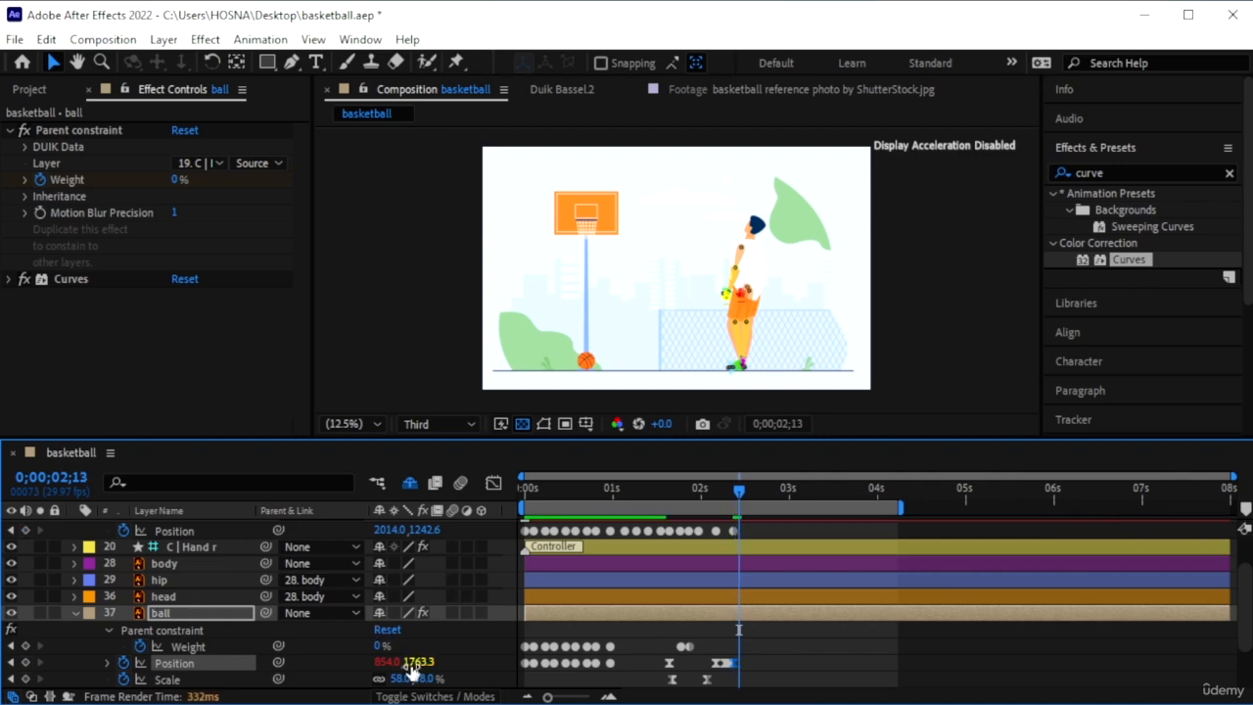
pyautogui.moveTo(419, 662); pyautogui.dragTo(373, 654)
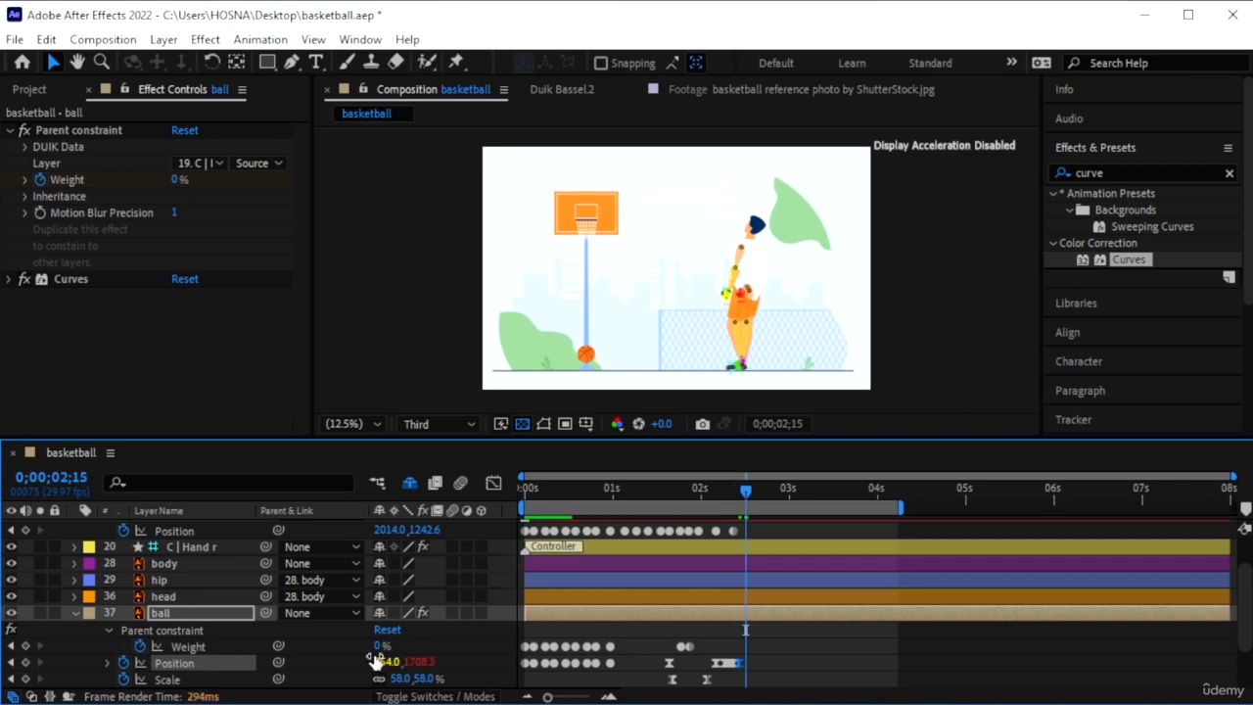
pyautogui.moveTo(418, 664); pyautogui.dragTo(464, 675)
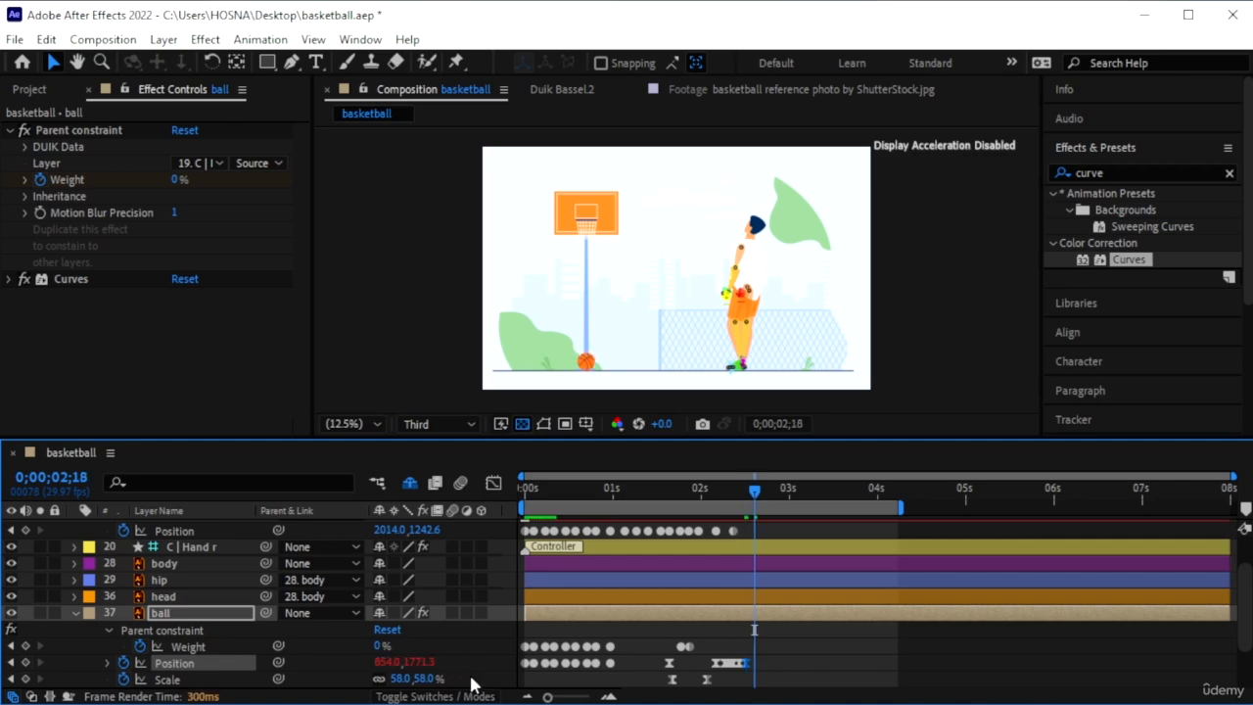
# Hold the ball's position with a keyframe at 0;00;02;18 and roll it left to about 476, 1771 at 0;00;02;19.
pyautogui.click(26, 662)
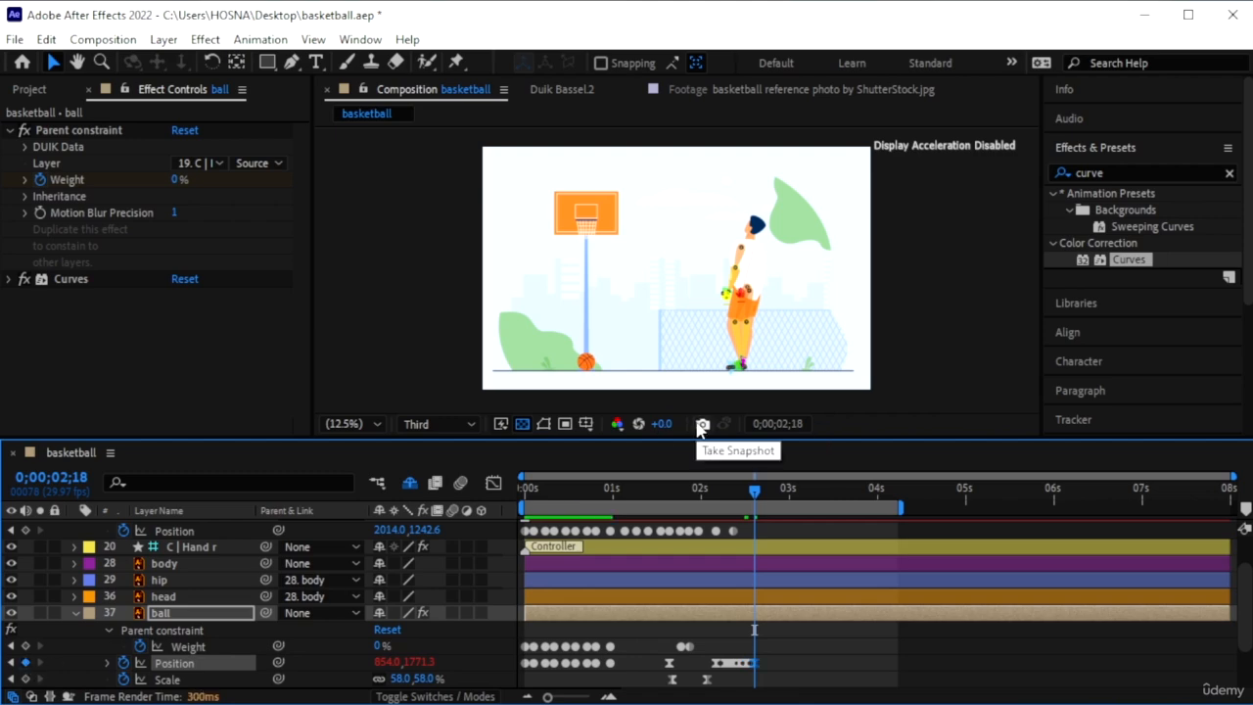
pyautogui.press('pagedown')
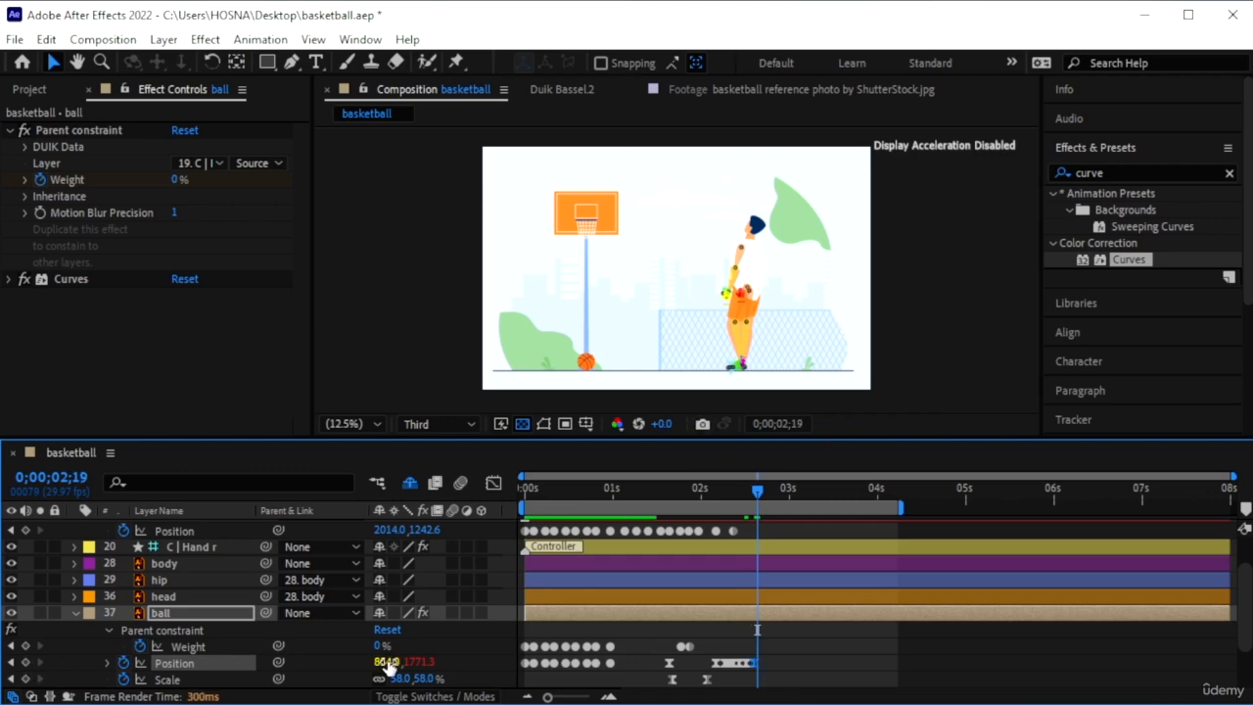
pyautogui.moveTo(387, 665); pyautogui.dragTo(124, 655)
pyautogui.moveTo(111, 656); pyautogui.dragTo(89, 656)
pyautogui.moveTo(397, 668); pyautogui.dragTo(384, 694)
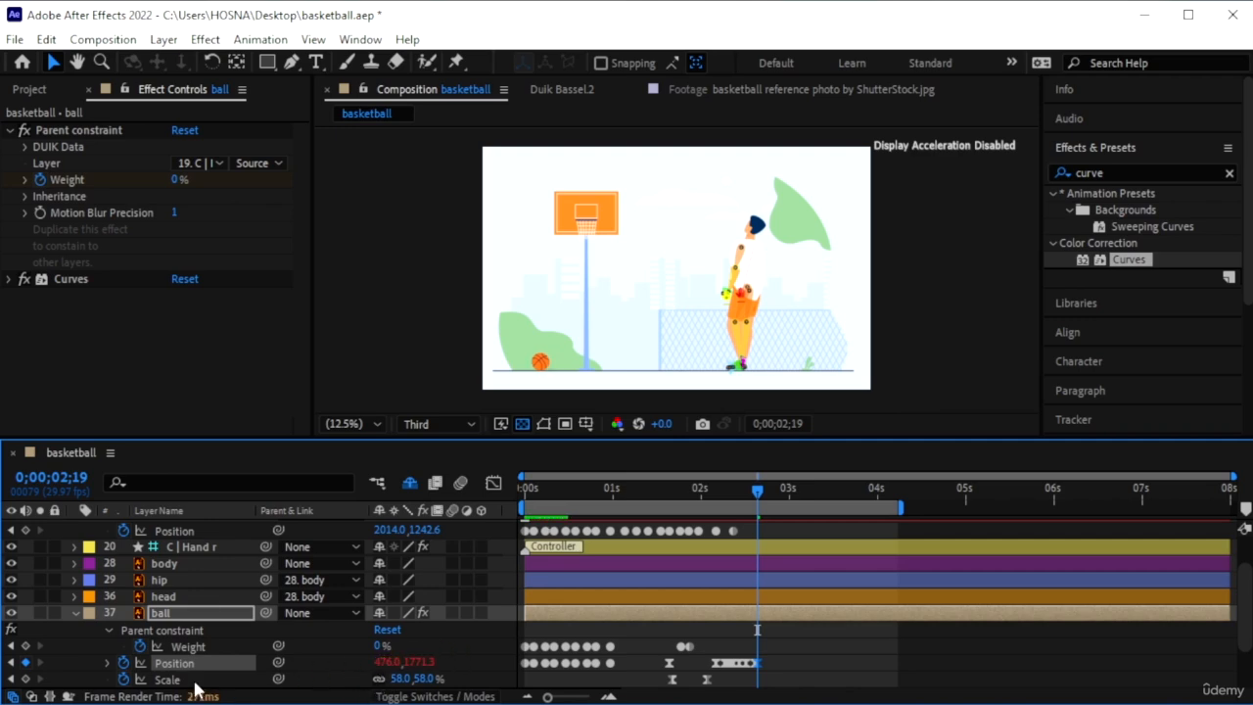
# Reveal the ball's Rotation and add a 4x+0° keyframe, aligned with the Position keyframe where the shot starts.
pyautogui.hotkey('shift', 'r')
pyautogui.scroll(-2, 200, 682)
pyautogui.click(196, 631)
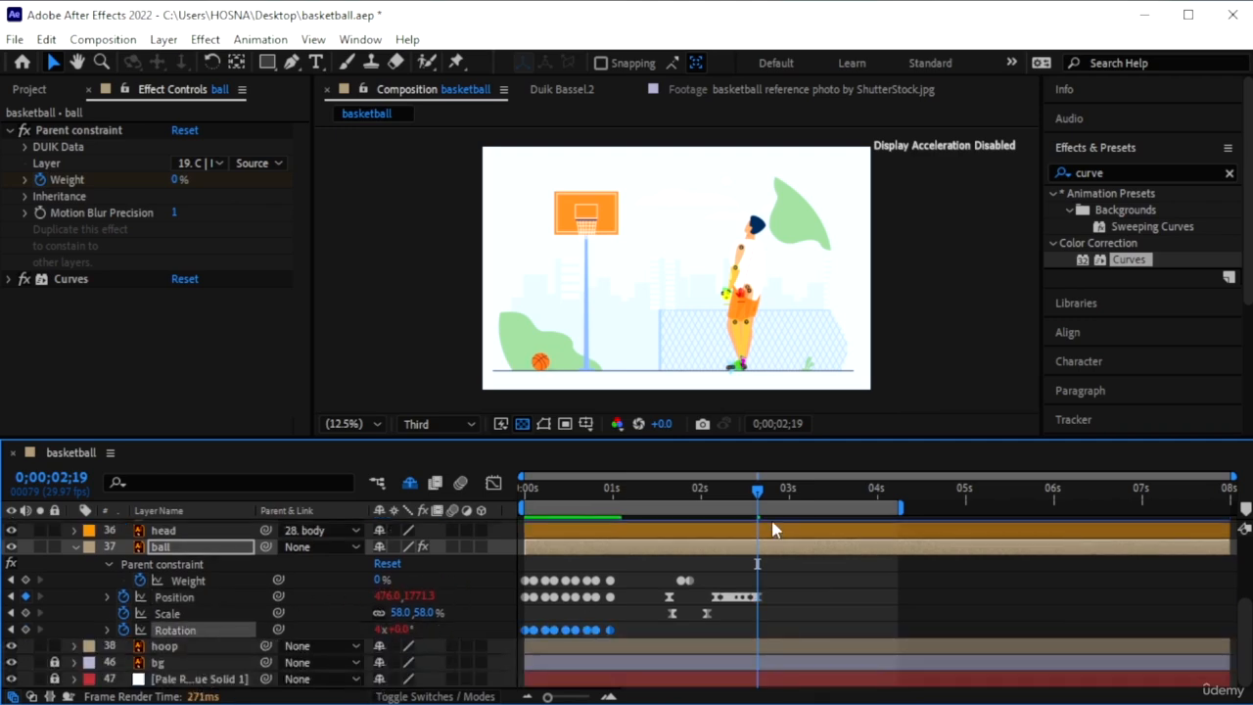
pyautogui.moveTo(728, 493); pyautogui.dragTo(677, 518)
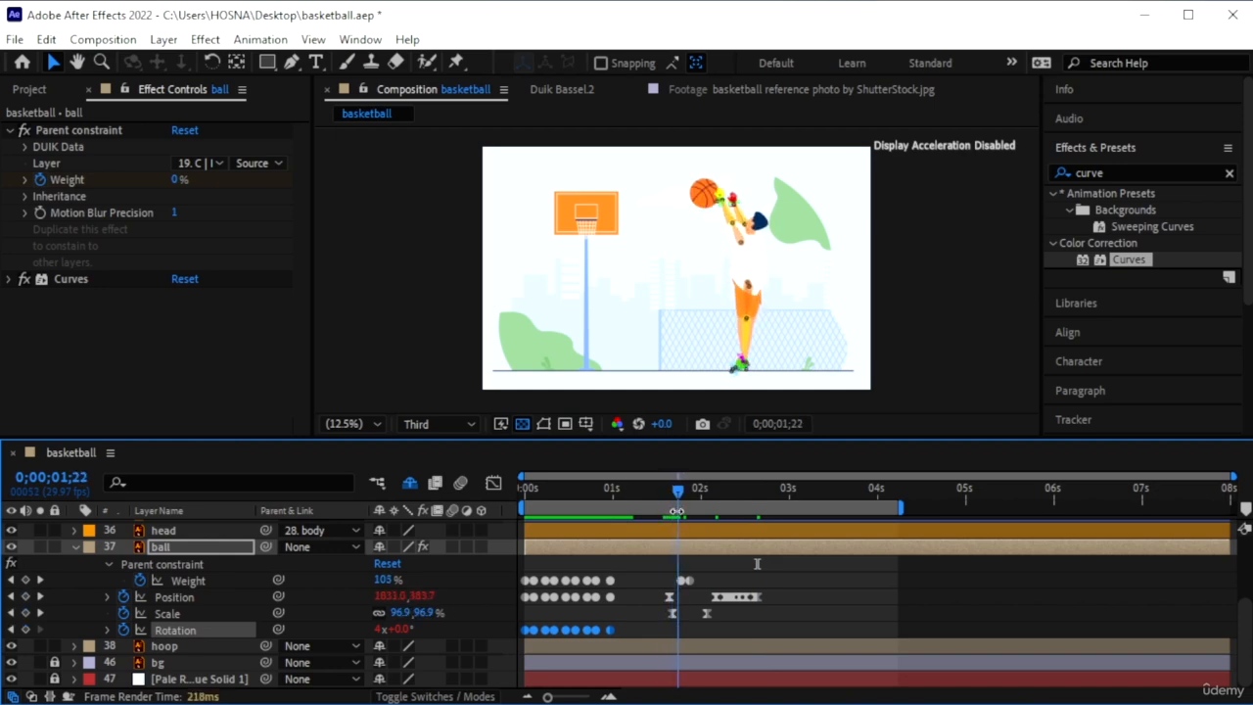
pyautogui.click(25, 629)
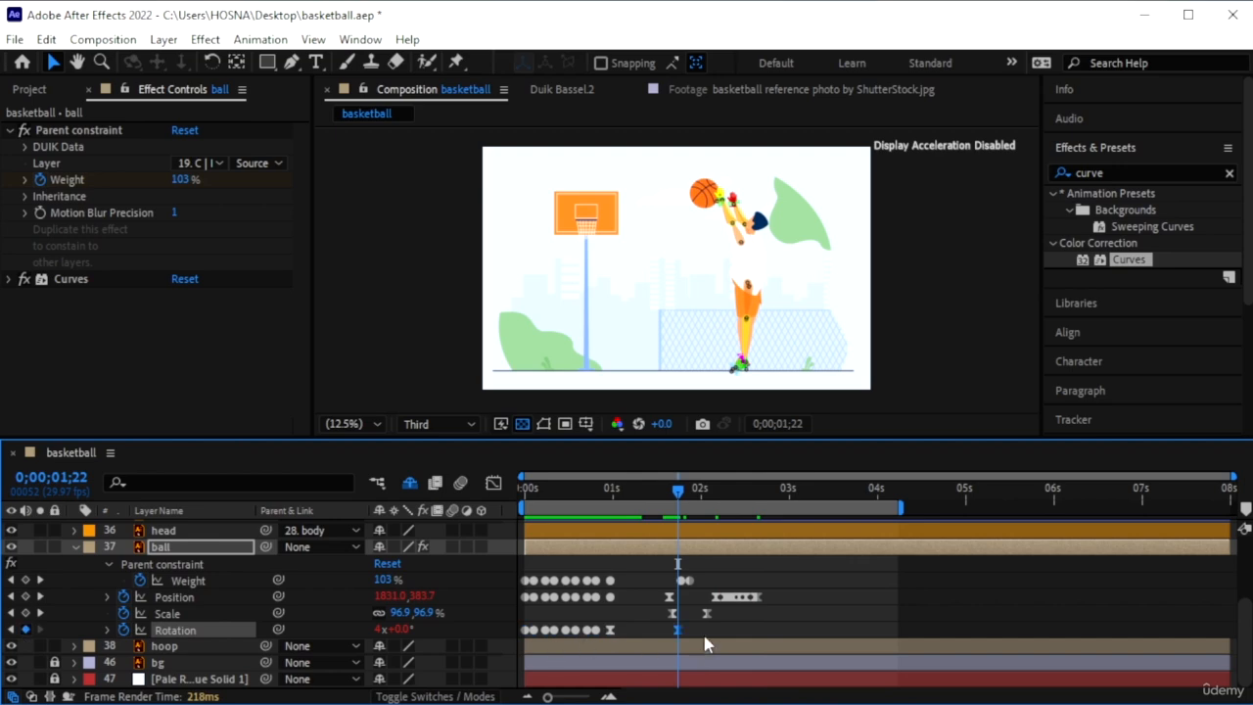
pyautogui.moveTo(672, 631); pyautogui.dragTo(664, 632)
# Add a Rotation keyframe of 4x+90° to the ball and shift it to about 0;00;02;04, when the ball reaches the hoop.
pyautogui.click(403, 630)
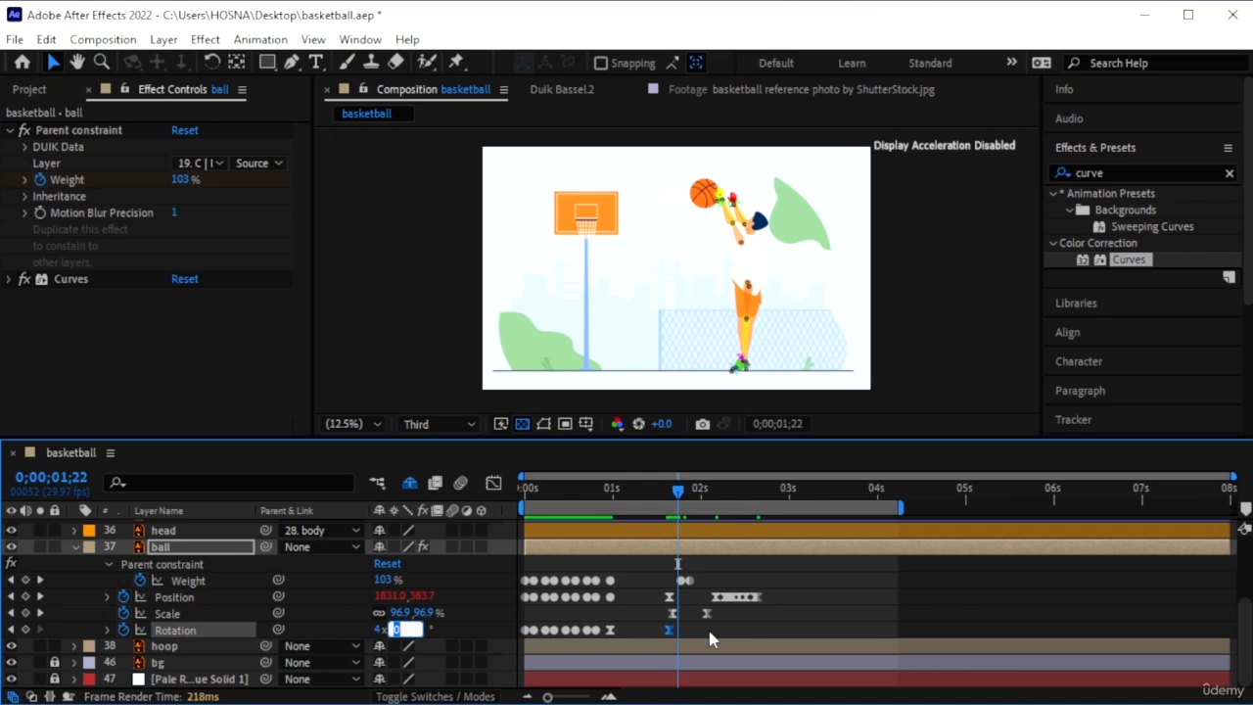
pyautogui.write('90')
pyautogui.press('Return')
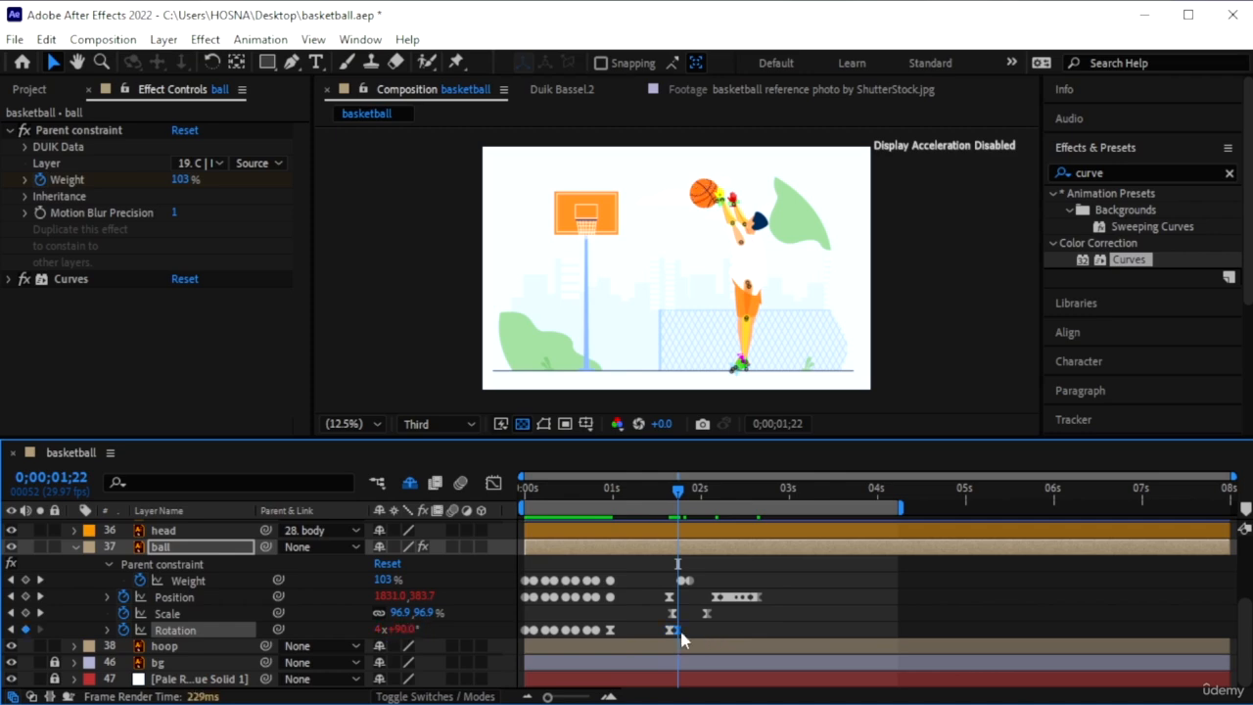
pyautogui.moveTo(683, 496); pyautogui.dragTo(717, 505)
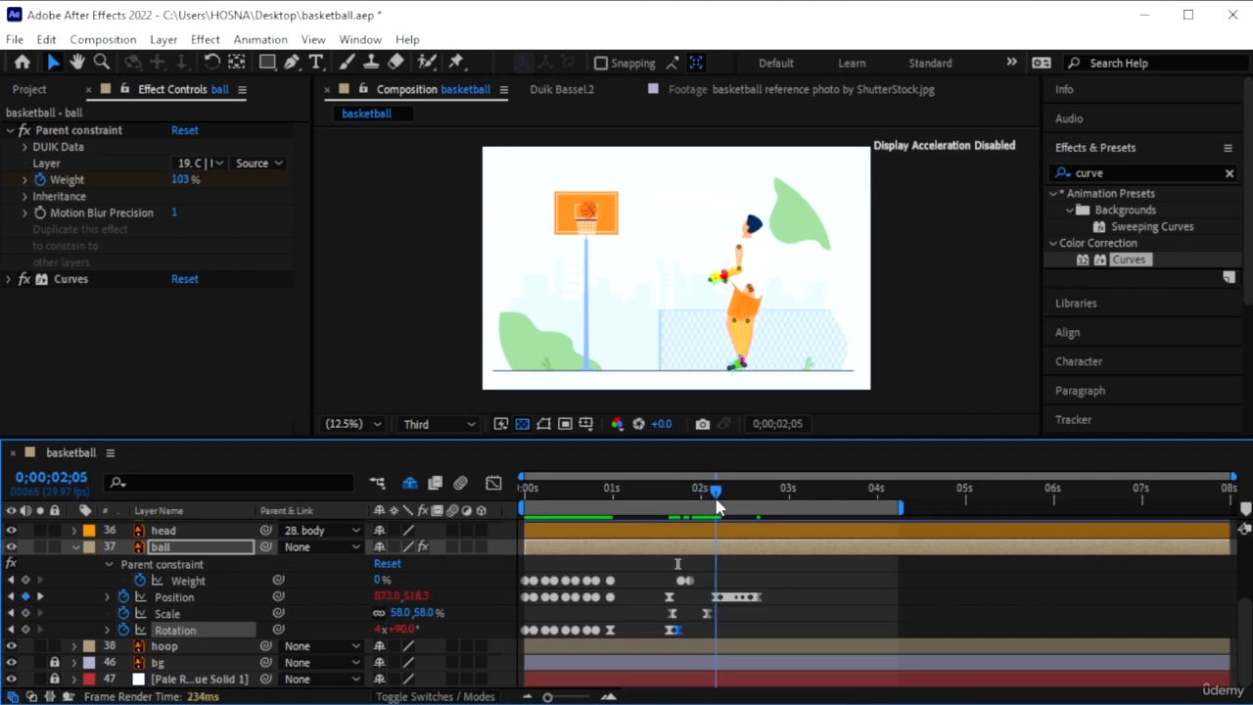
pyautogui.moveTo(674, 629); pyautogui.dragTo(713, 631)
# Set the ball's Rotation to 4x+180° at 0;00;02;09.
pyautogui.moveTo(717, 491)
pyautogui.mouseDown()
pyautogui.moveTo(737, 502)
pyautogui.moveTo(721, 503)
pyautogui.moveTo(730, 509)
pyautogui.mouseUp()
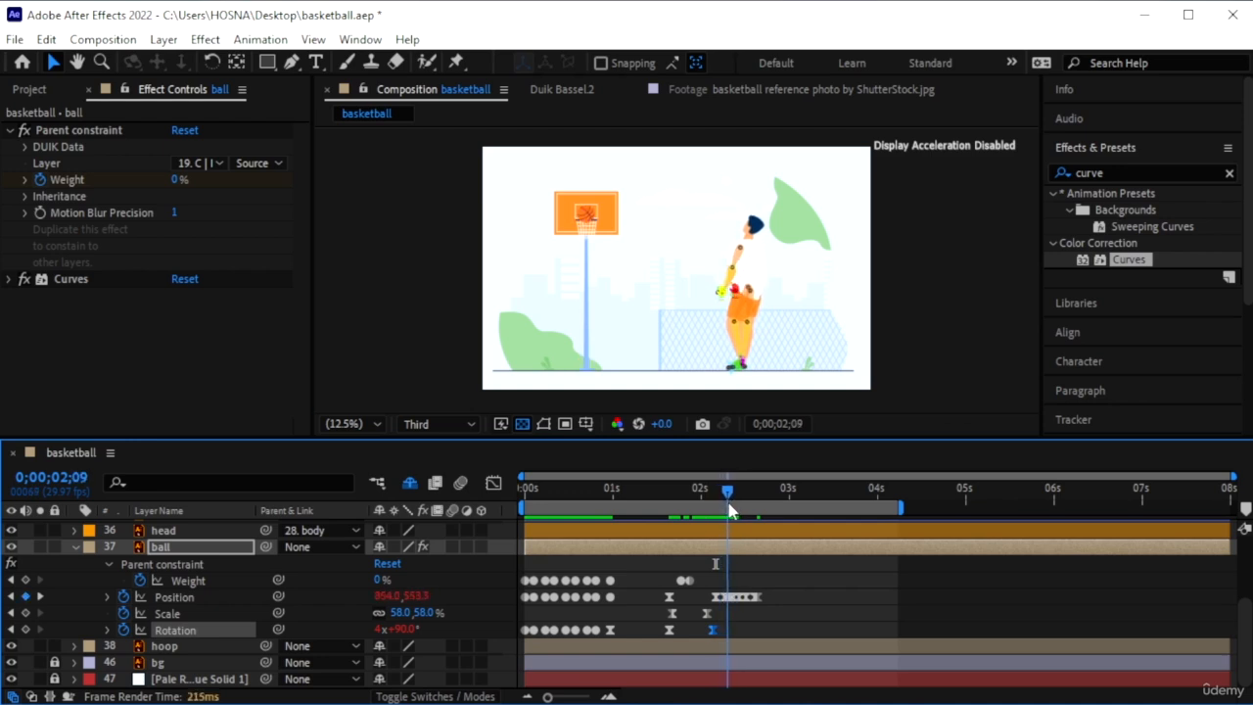
pyautogui.click(419, 631)
pyautogui.write('9')
pyautogui.write('80')
pyautogui.press('Return')
# Check the ball's landing frame by frame and set its Rotation to 4x+270° at 0;00;02;13.
pyautogui.moveTo(727, 494)
pyautogui.mouseDown()
pyautogui.moveTo(755, 489)
pyautogui.moveTo(761, 500)
pyautogui.moveTo(739, 495)
pyautogui.mouseUp()
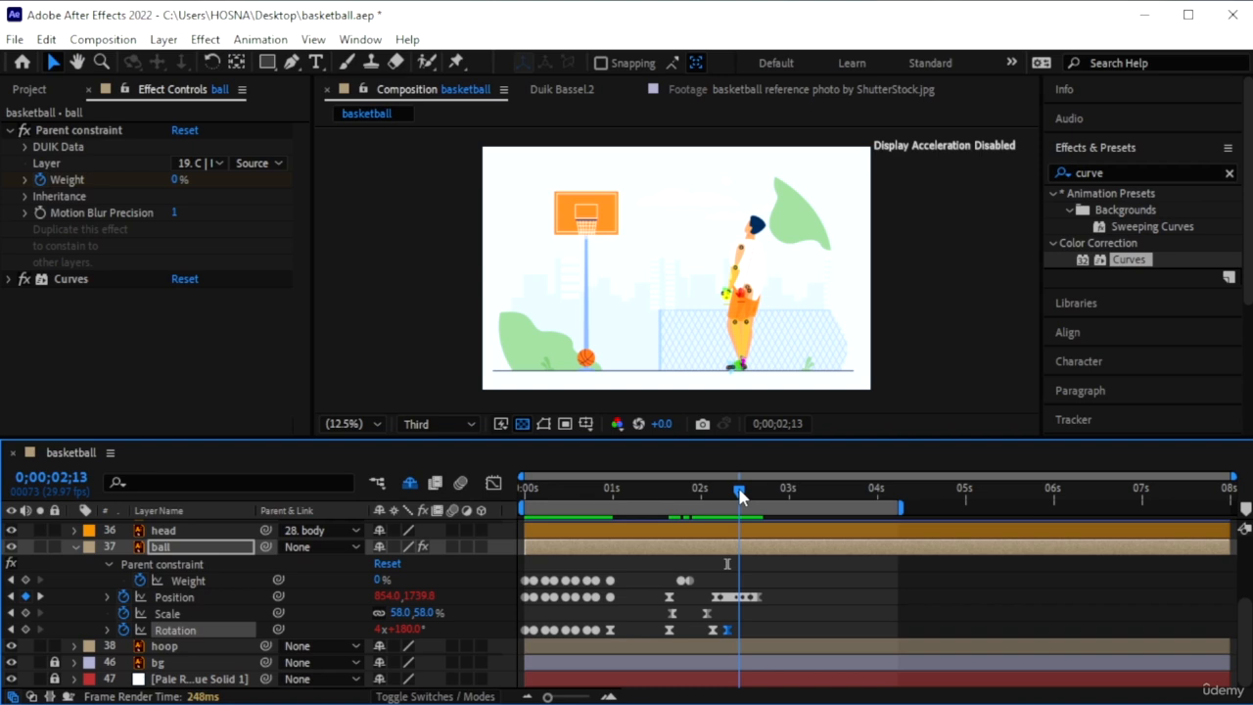
pyautogui.press('pageup')
pyautogui.press('pageup')
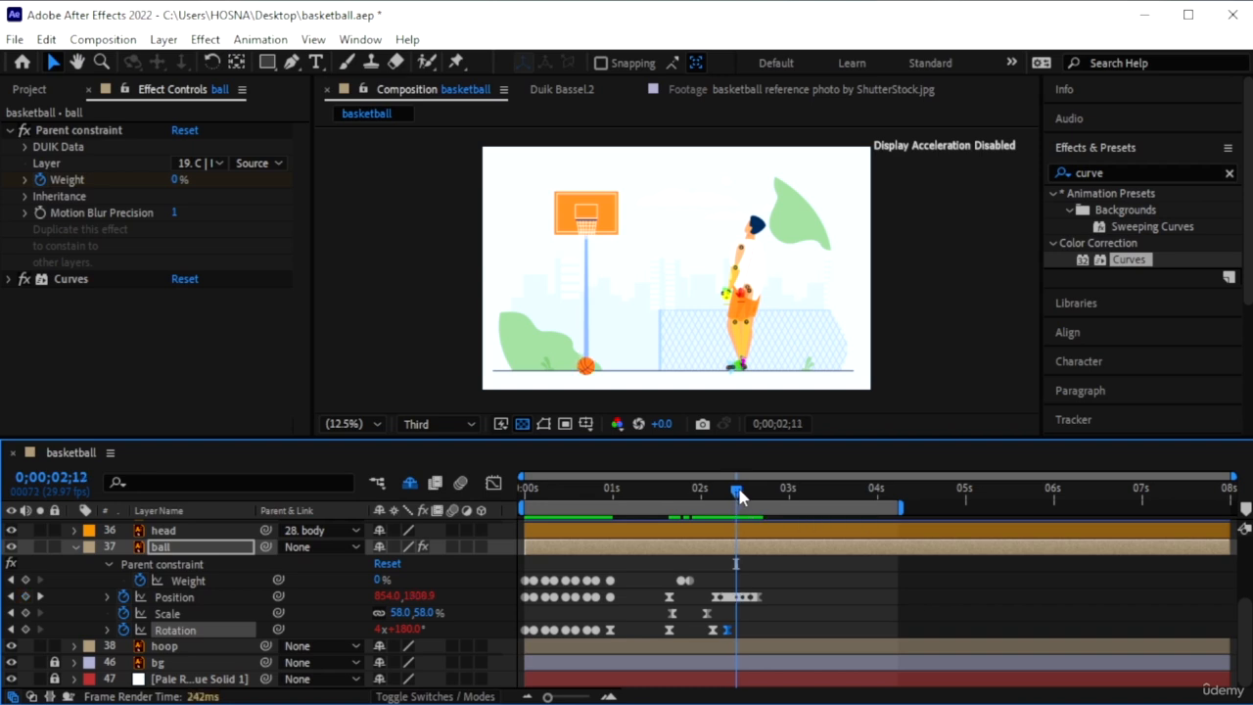
pyautogui.press('pageup')
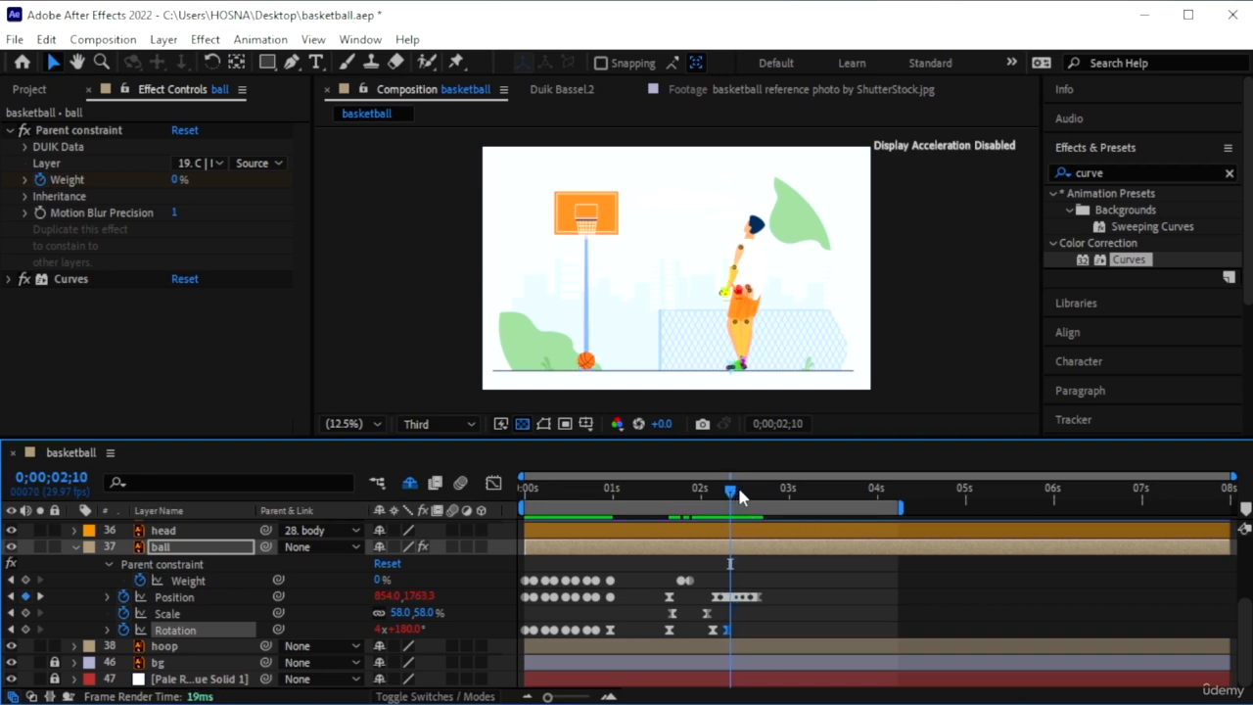
pyautogui.press('pagedown')
pyautogui.press('pagedown')
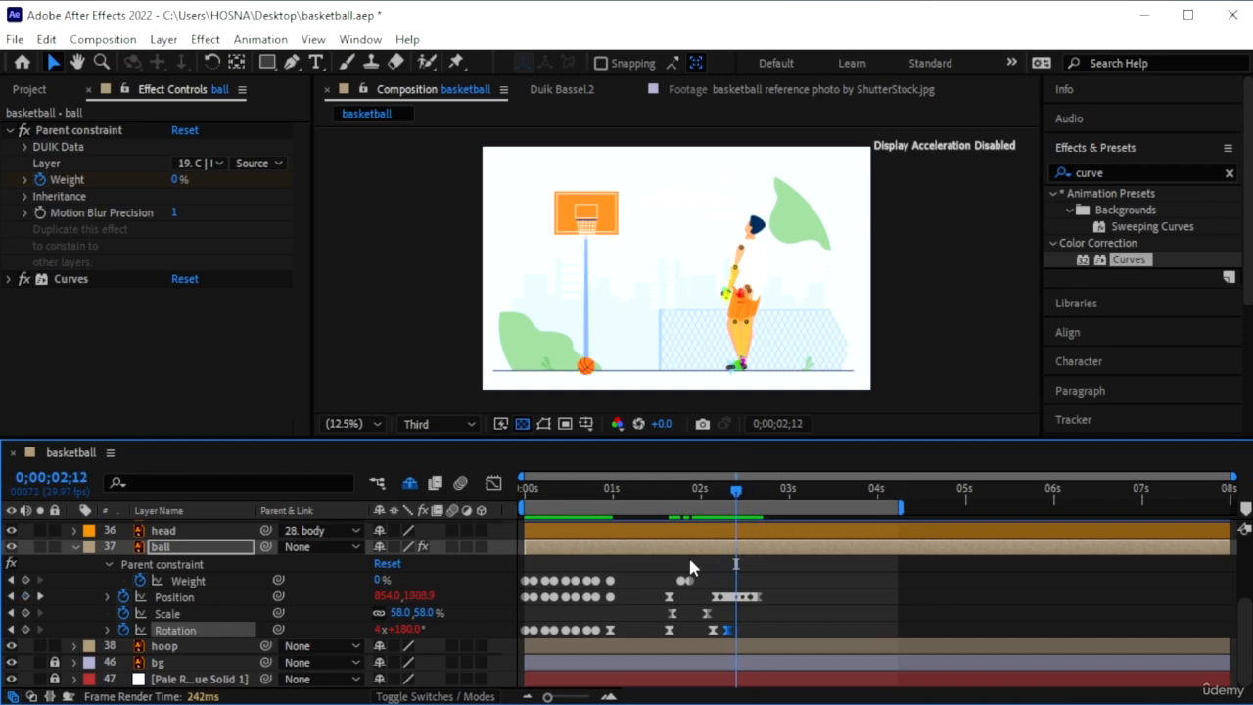
pyautogui.press('pagedown')
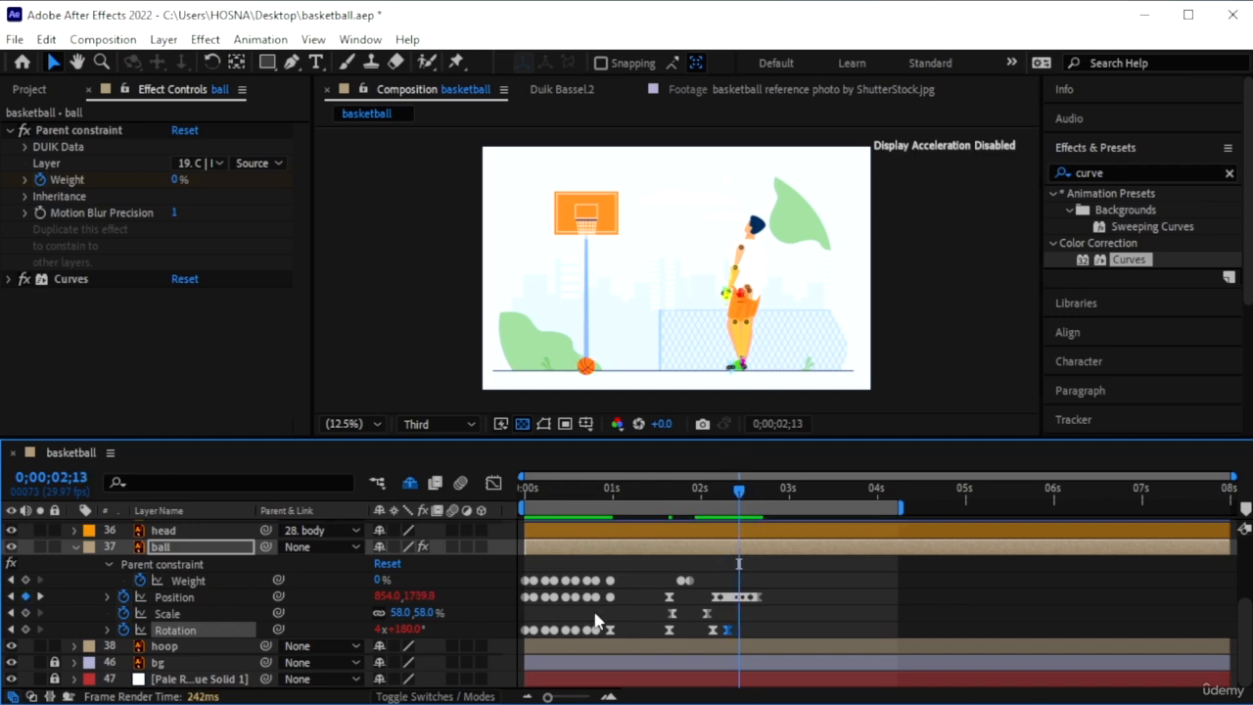
pyautogui.click(405, 631)
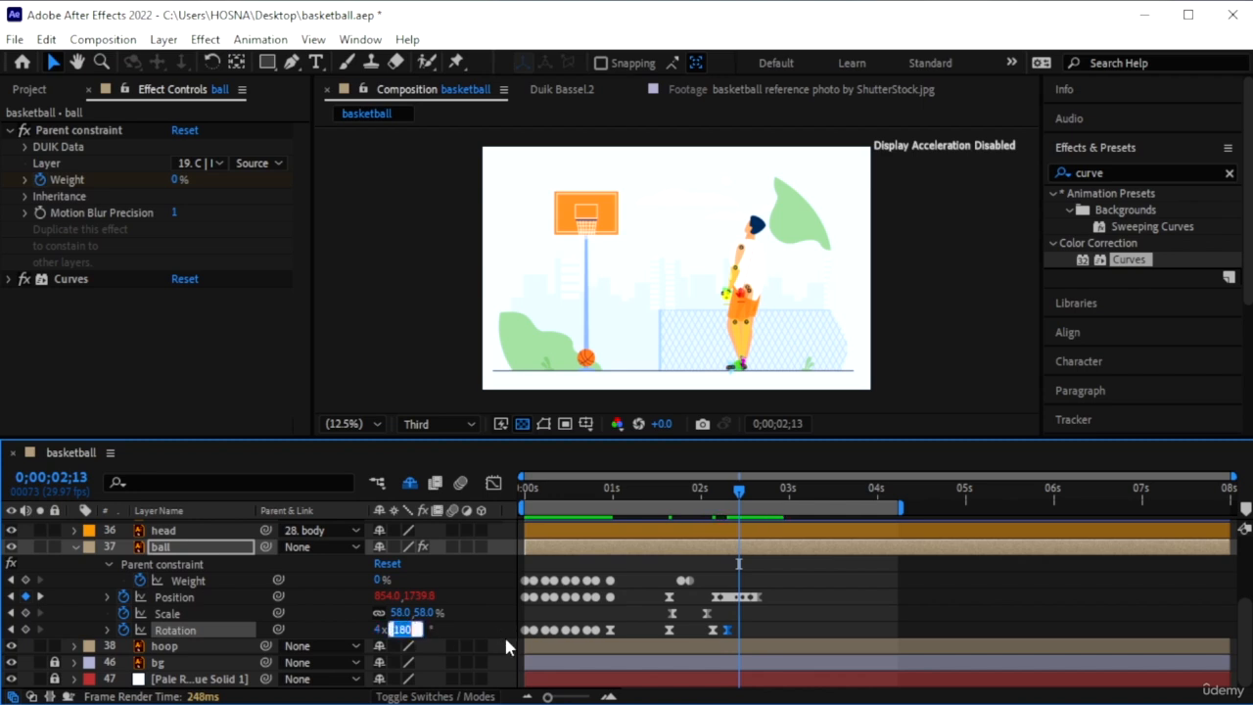
pyautogui.write('270')
pyautogui.press('Return')
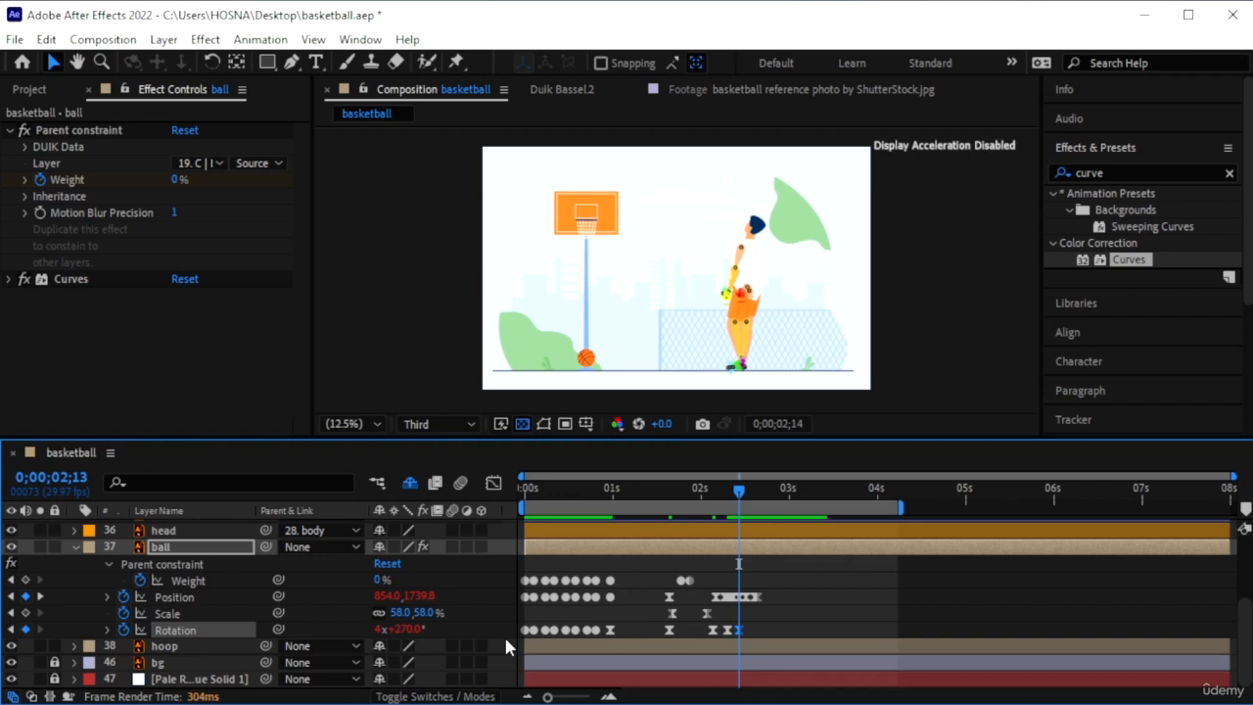
# Hold the ball's 4x+270° rotation with another Rotation keyframe at 0;00;02;16.
pyautogui.press('pagedown')
pyautogui.press('pagedown')
pyautogui.press('pagedown')
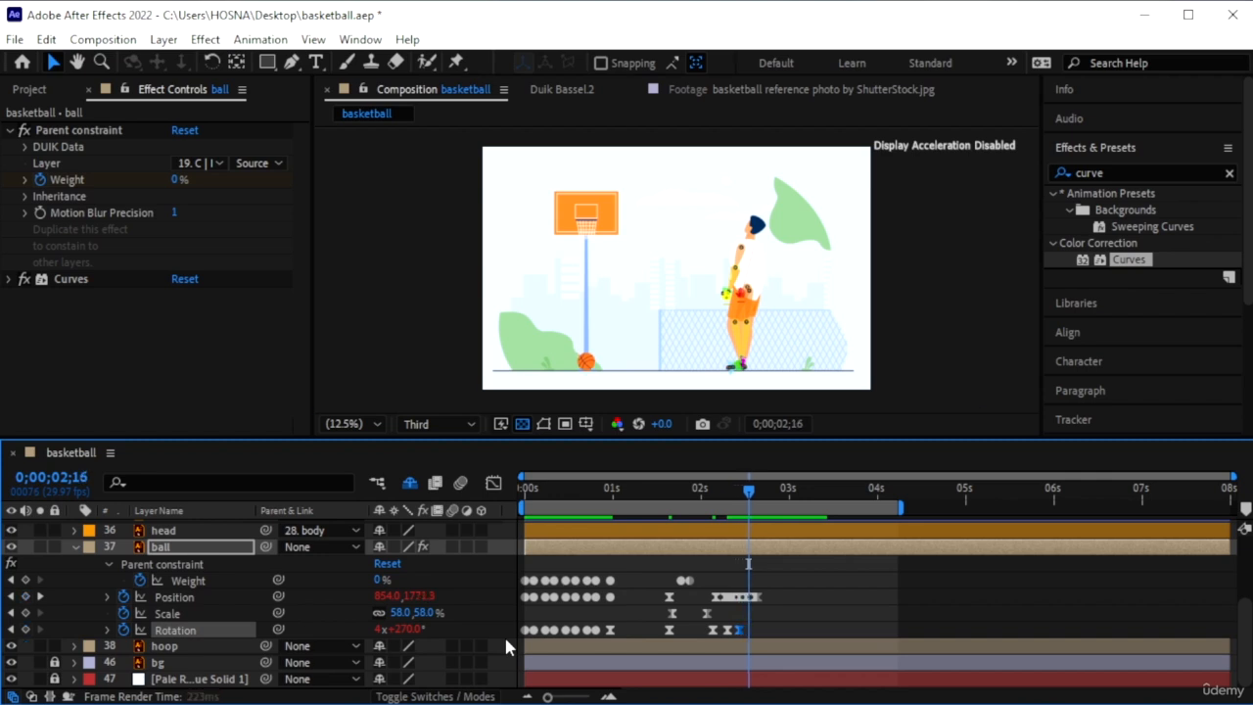
pyautogui.press('pageup')
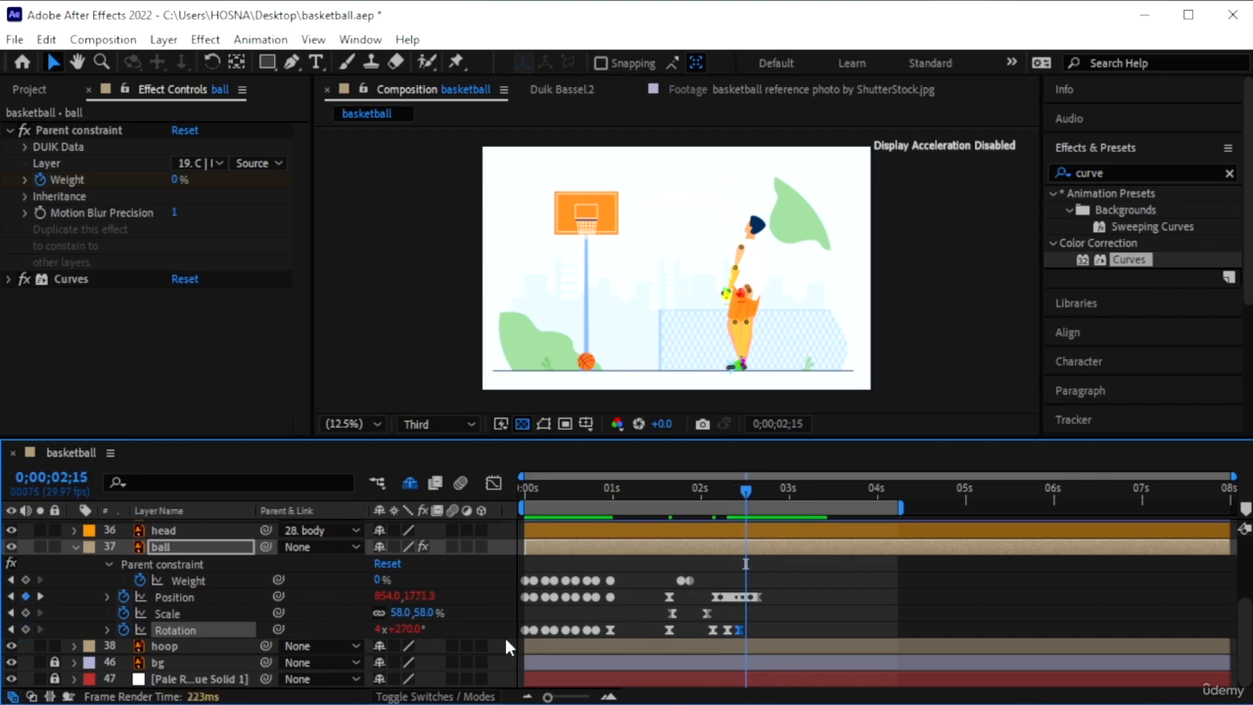
pyautogui.press('pagedown')
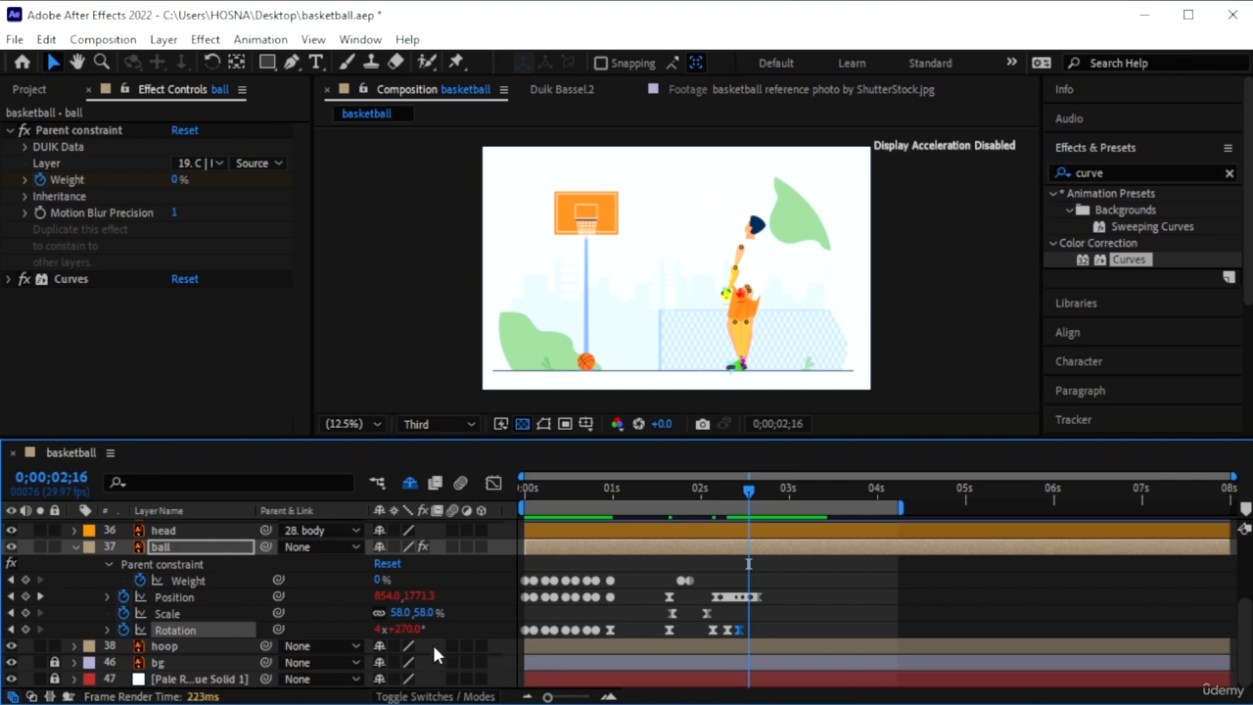
pyautogui.click(405, 629)
pyautogui.click(24, 629)
# Set the ball's Rotation to 4x+460° (5x+100°) at 0;00;02;20 for its final roll.
pyautogui.moveTo(750, 489); pyautogui.dragTo(762, 537)
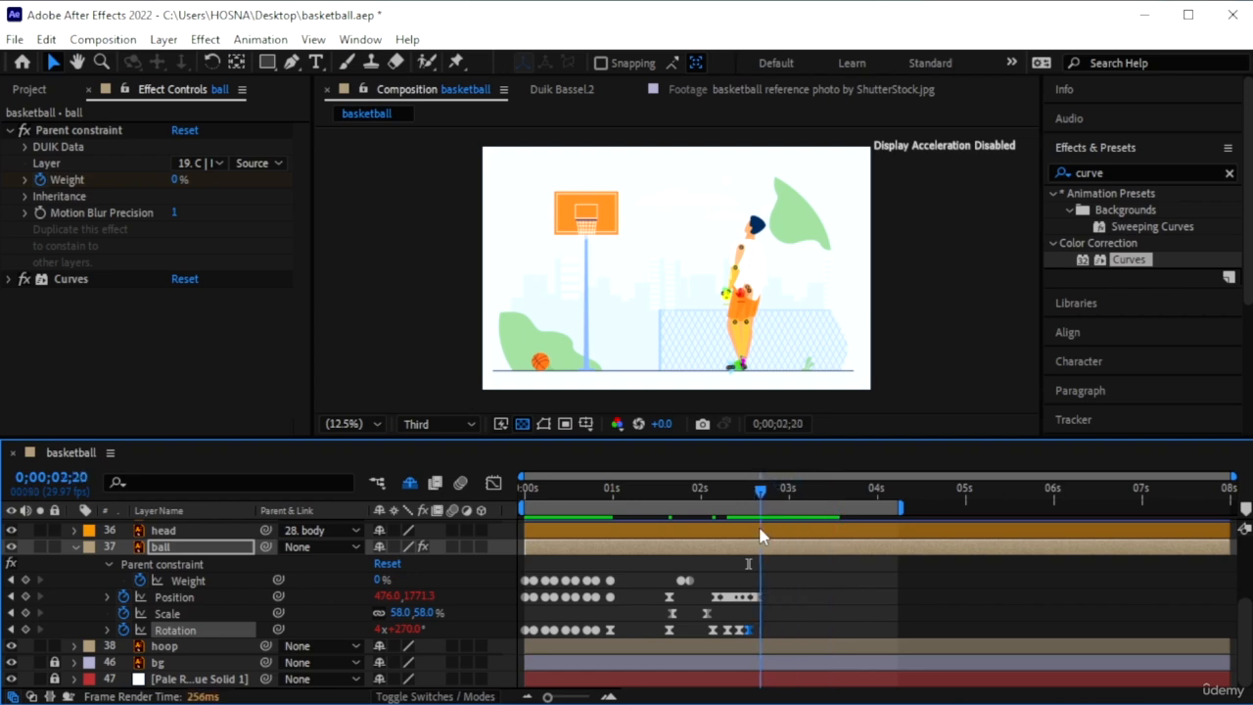
pyautogui.moveTo(398, 630); pyautogui.dragTo(412, 627)
pyautogui.click(413, 627)
pyautogui.write('460')
pyautogui.press('Return')
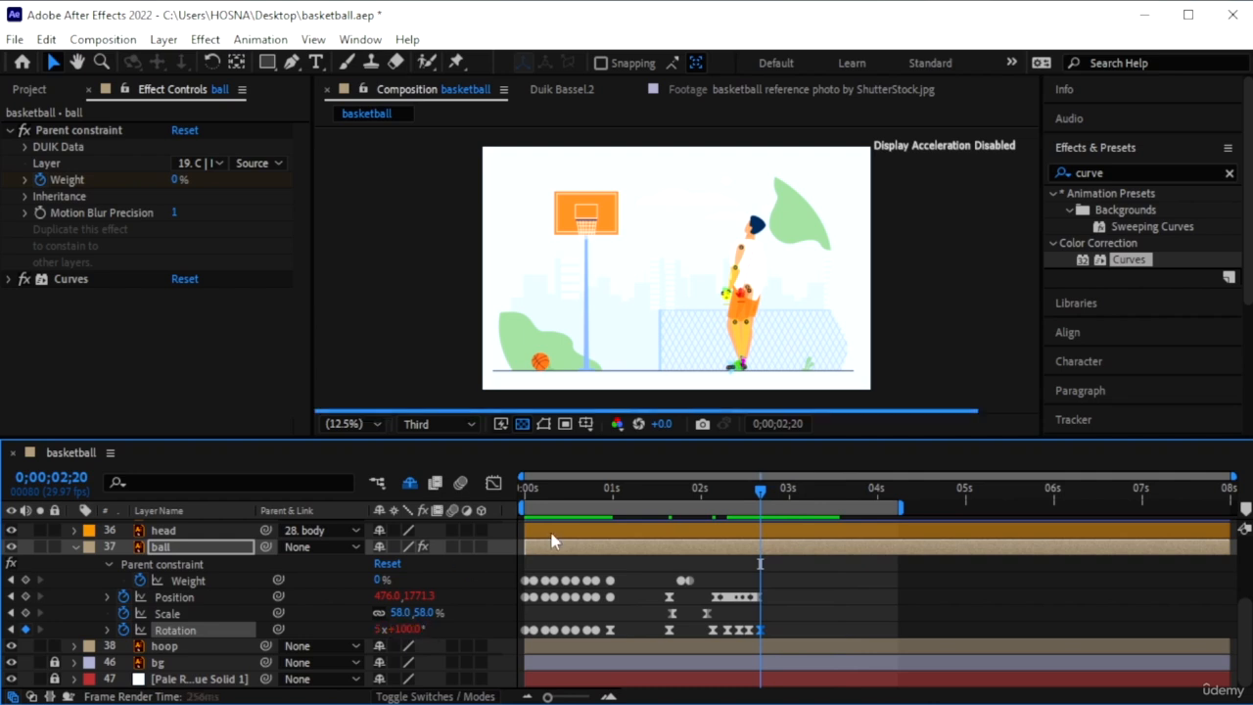
# Preview the ball's fall and roll up to 0;00;02;29 and check its Position keyframes.
pyautogui.moveTo(725, 496); pyautogui.dragTo(789, 521)
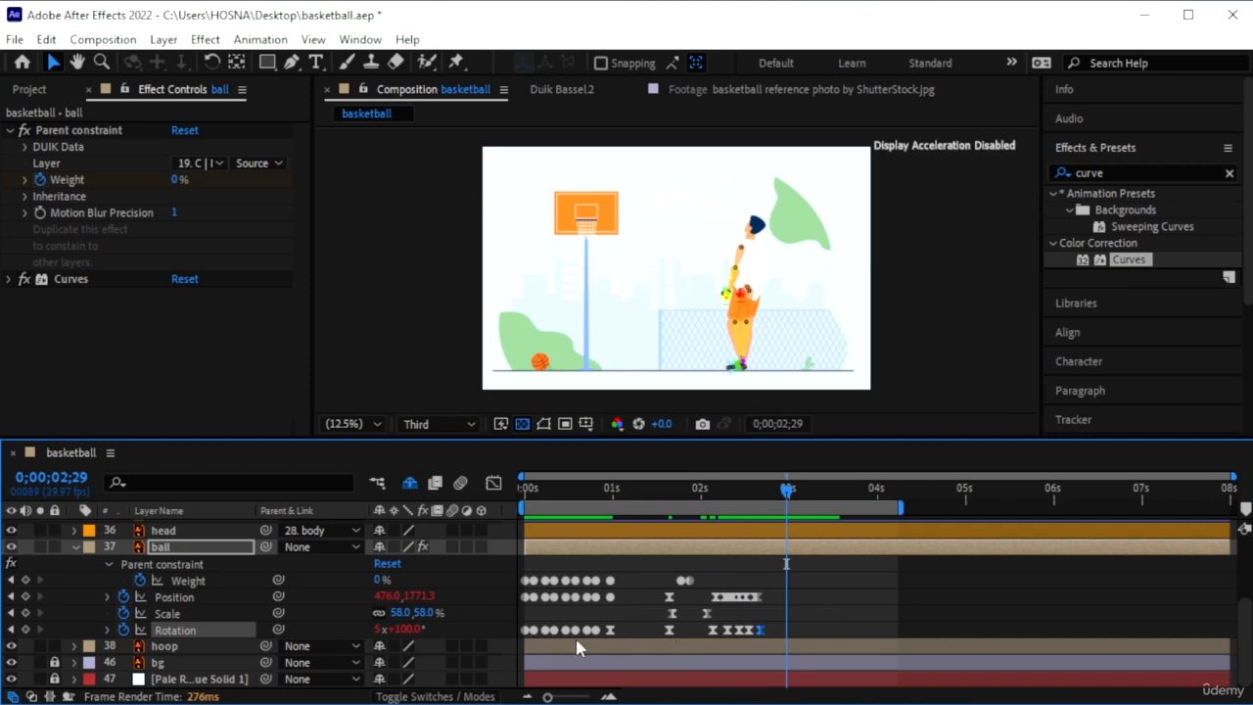
pyautogui.click(202, 593)
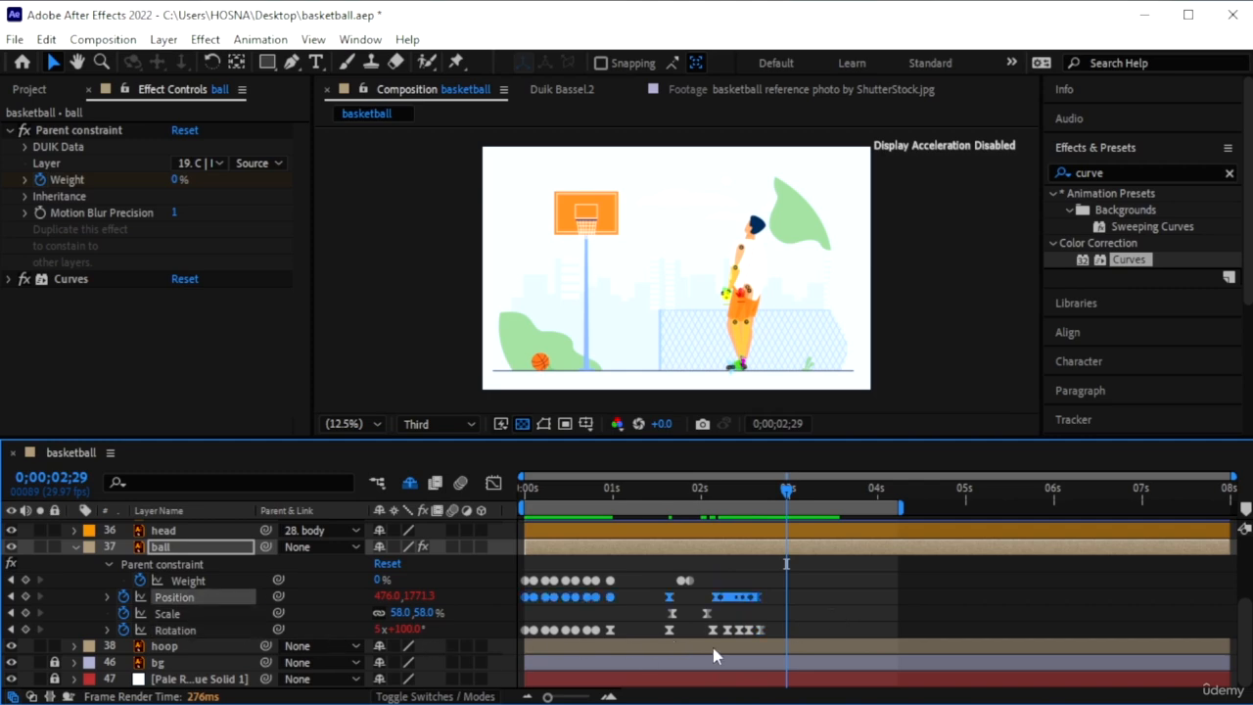
pyautogui.click(809, 603)
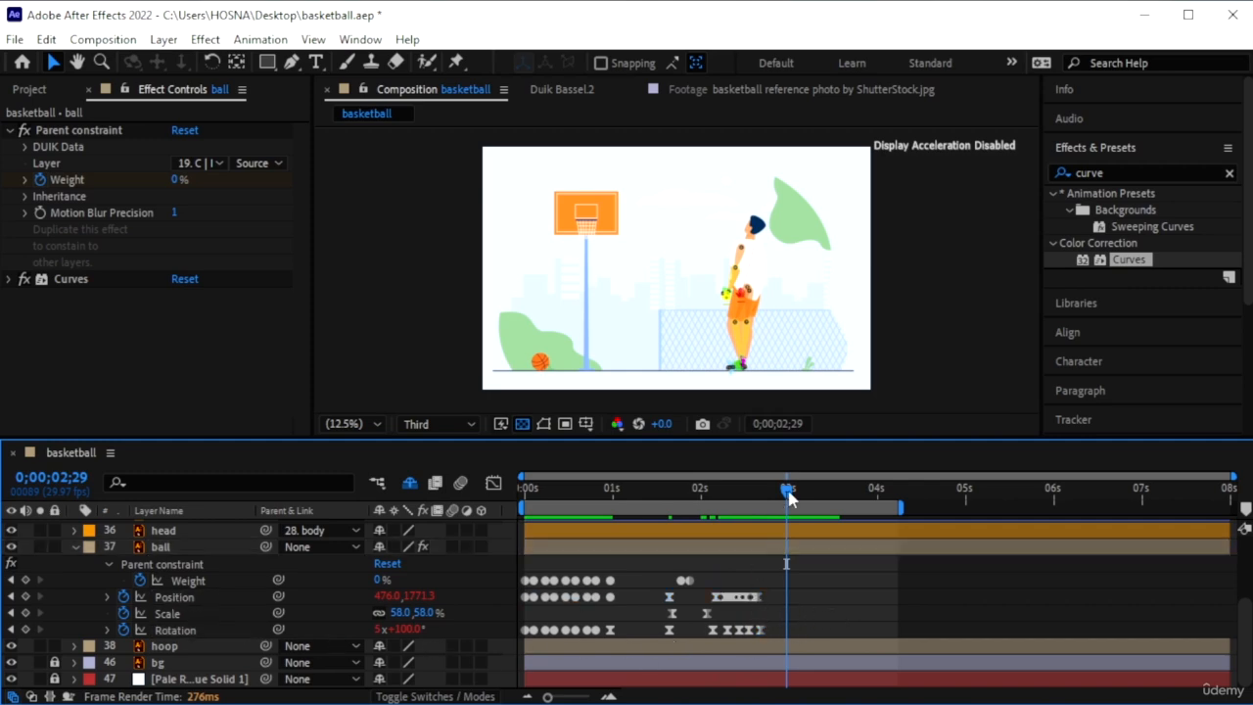
# Zoom the timeline in on the ball's bounce keyframes and limit the work area to 0;00;02;00 through 0;00;02;21.
pyautogui.click(752, 506)
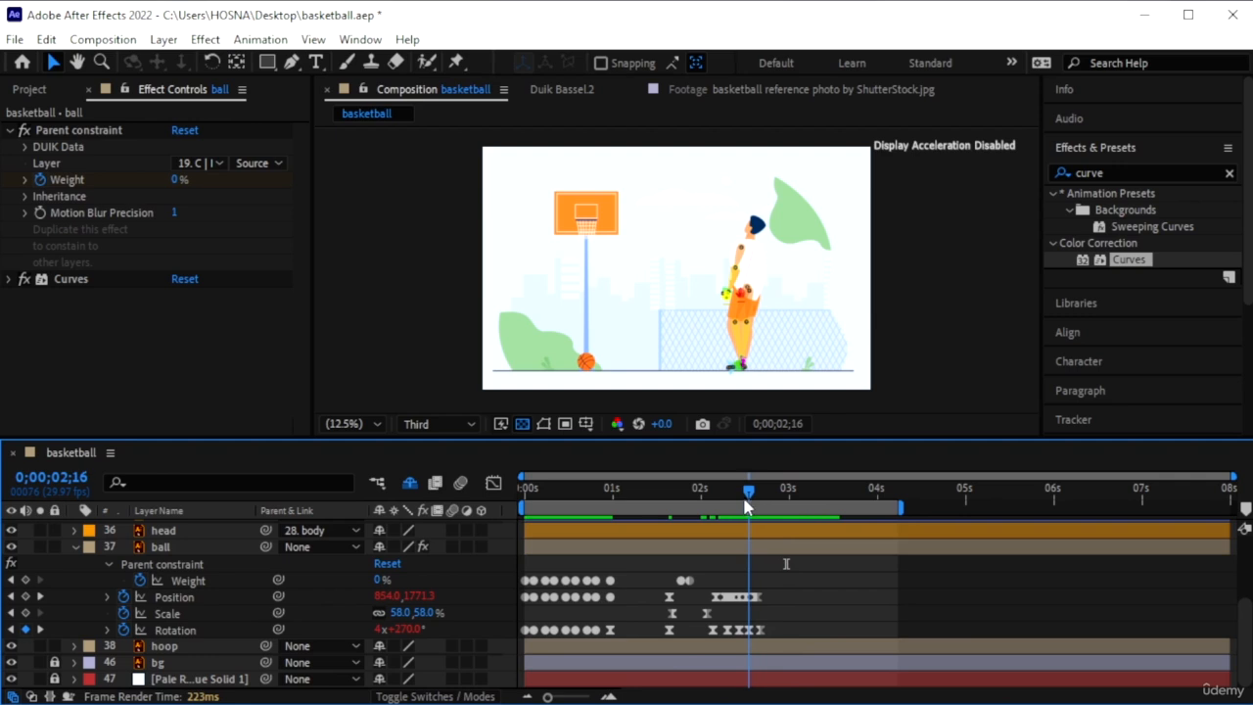
pyautogui.moveTo(748, 506)
pyautogui.mouseDown()
pyautogui.moveTo(719, 506)
pyautogui.moveTo(733, 506)
pyautogui.mouseUp()
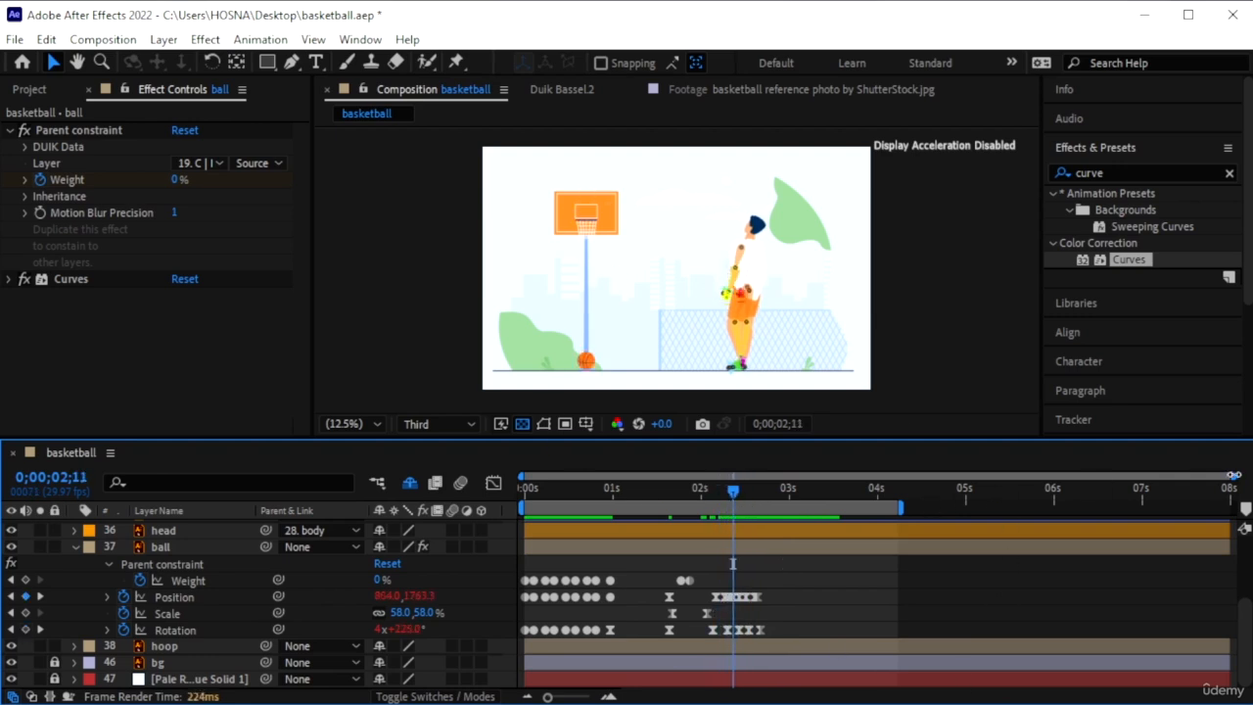
pyautogui.moveTo(1235, 476); pyautogui.dragTo(753, 482)
pyautogui.moveTo(773, 694); pyautogui.dragTo(871, 685)
pyautogui.moveTo(746, 488); pyautogui.dragTo(922, 518)
pyautogui.press('n')
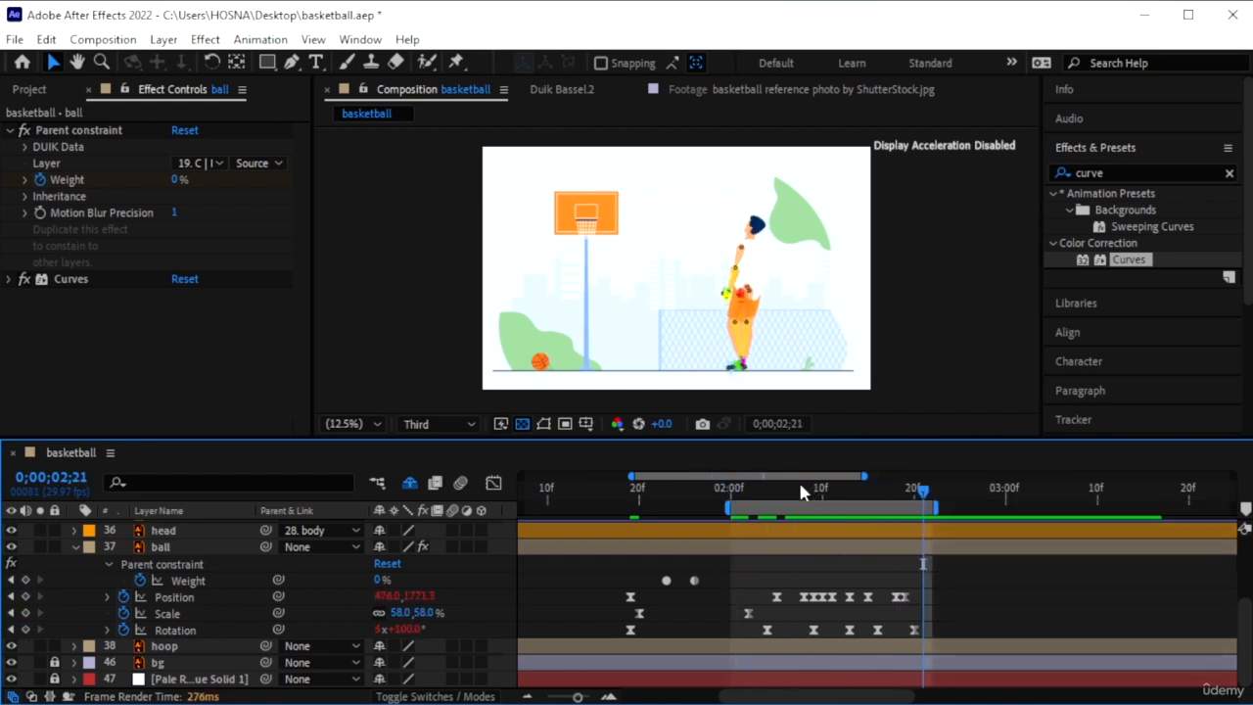
# Preview the work area from 0;00;02;00 and check the ball's rim contact frame by frame from 0;00;02;05 to 0;00;02;08.
pyautogui.moveTo(801, 491); pyautogui.dragTo(733, 496)
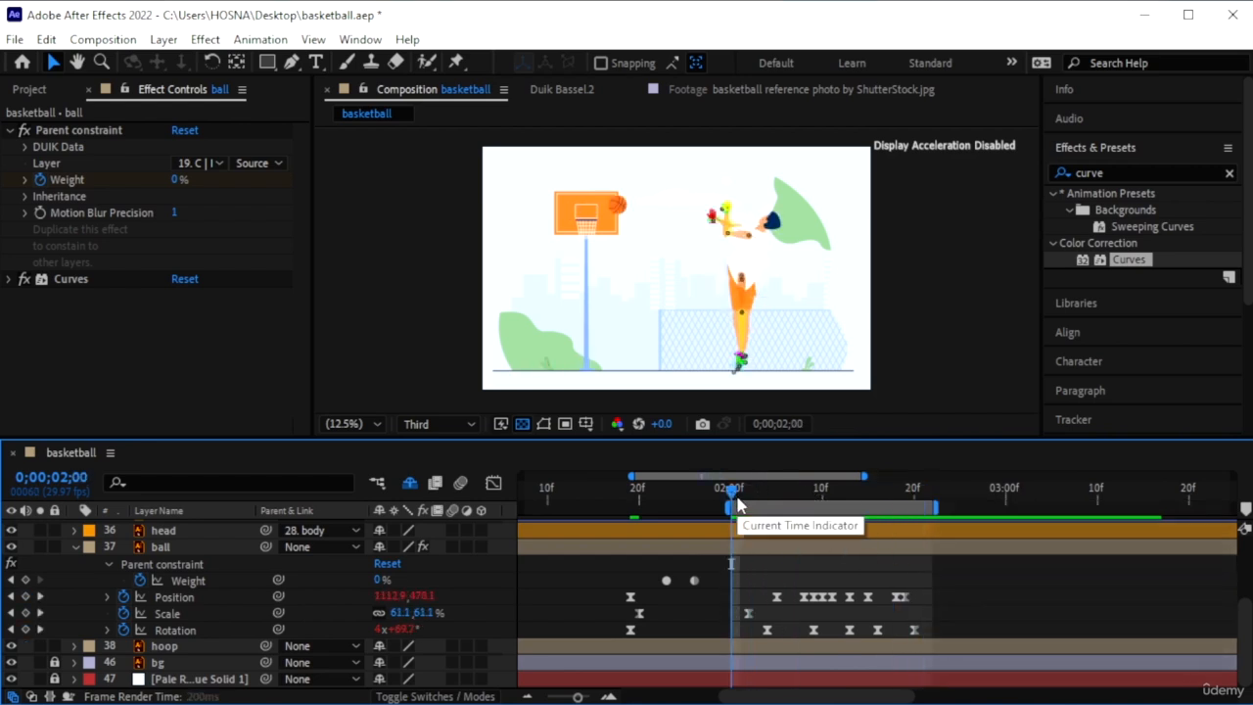
pyautogui.press('space')
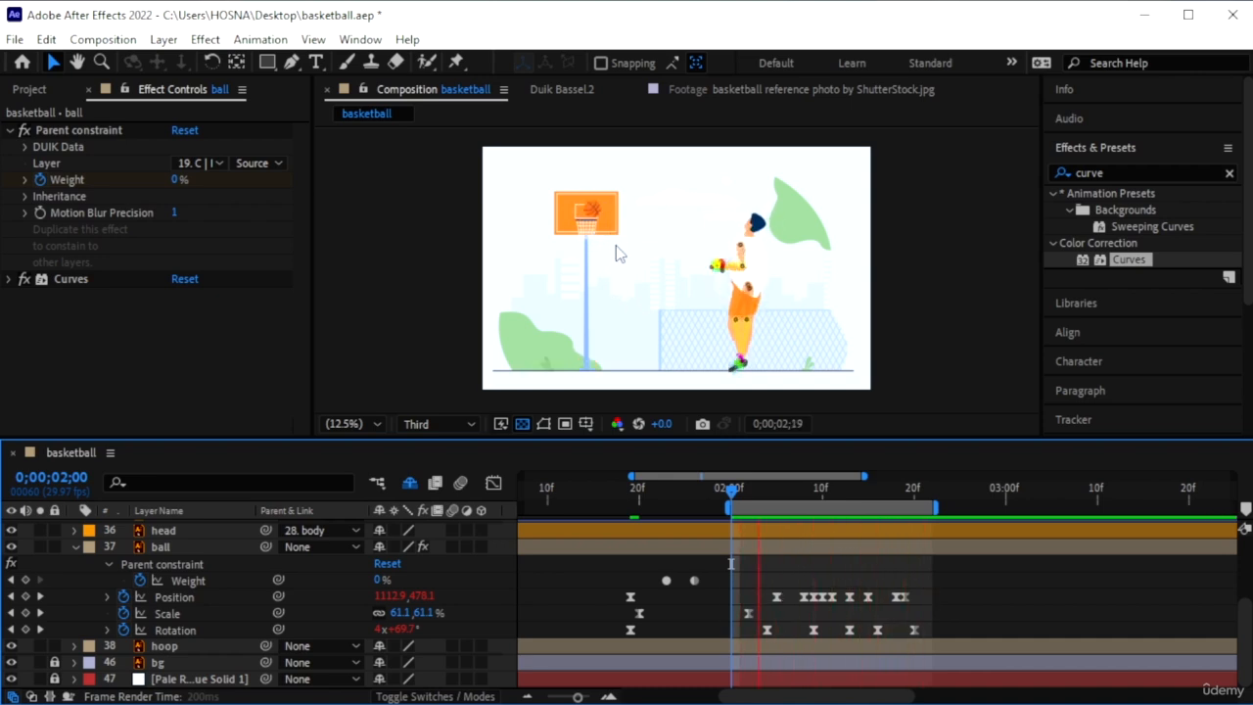
pyautogui.press('space')
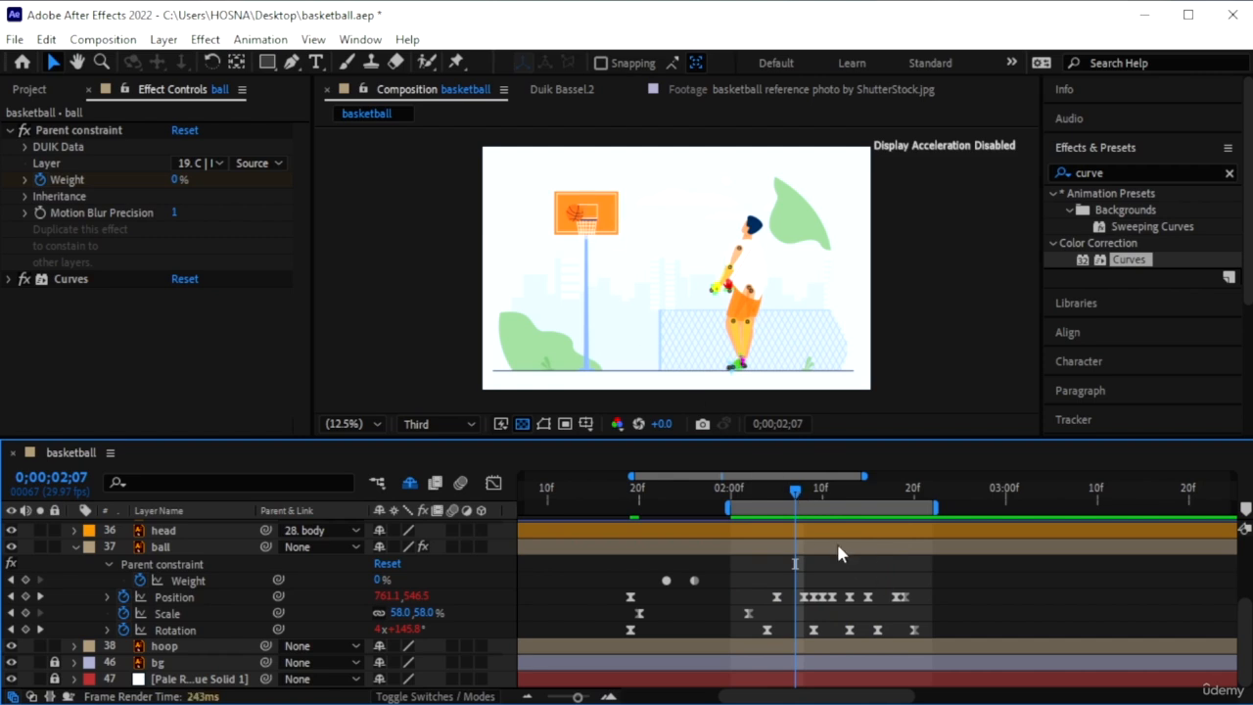
pyautogui.press('pageup')
pyautogui.press('pageup')
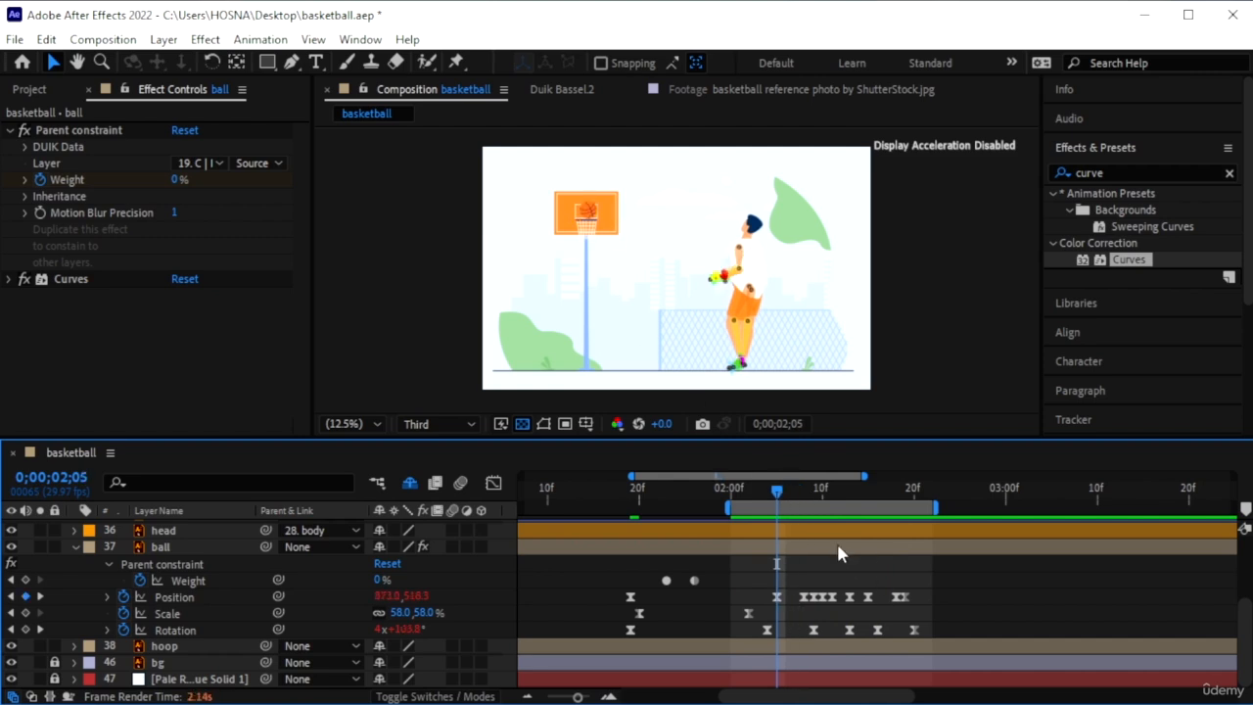
pyautogui.press('pagedown')
pyautogui.press('pagedown')
pyautogui.press('pagedown')
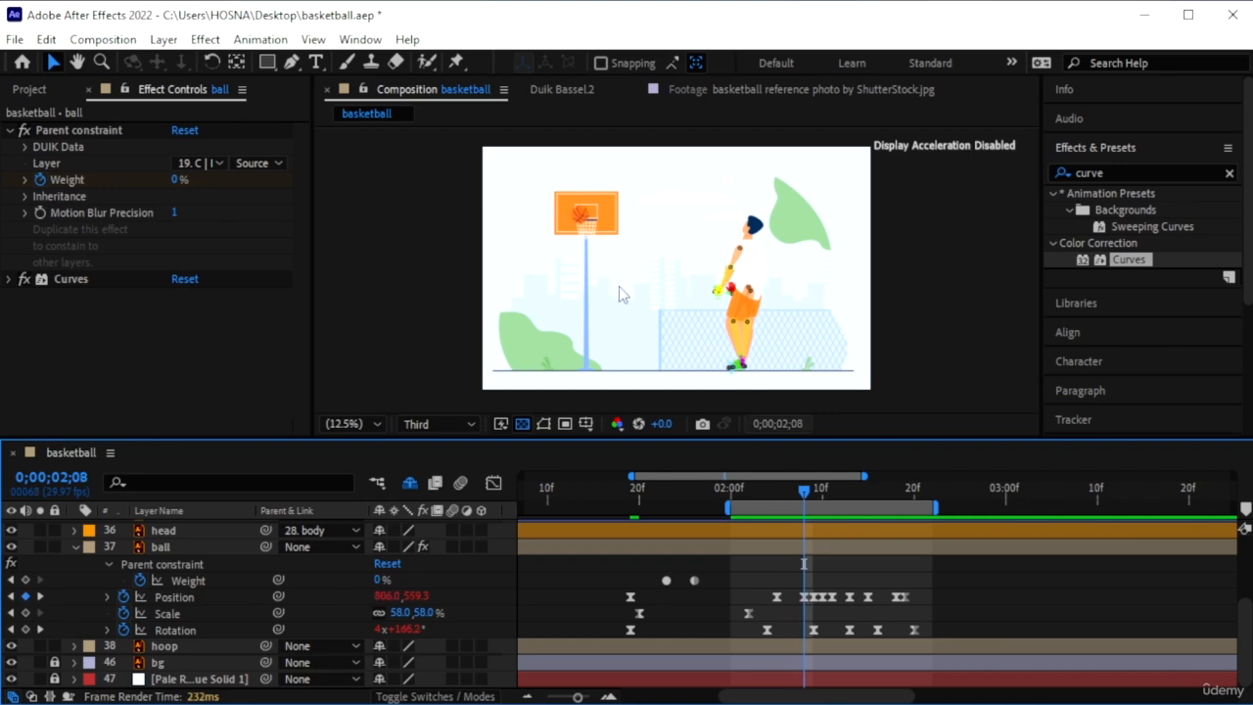
# At 0;00;02;06, move the ball over the middle of the rim, adding a Position keyframe at about 837, 542.5.
pyautogui.scroll(6, 579, 214)
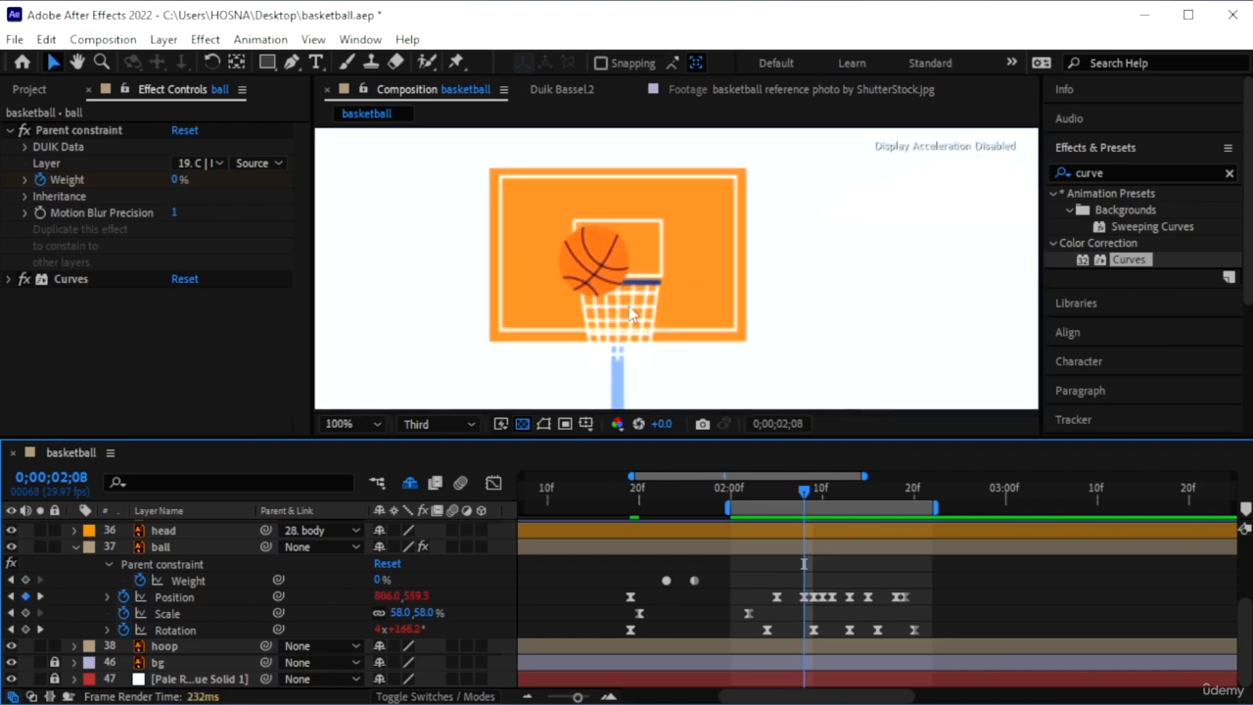
pyautogui.click(209, 595)
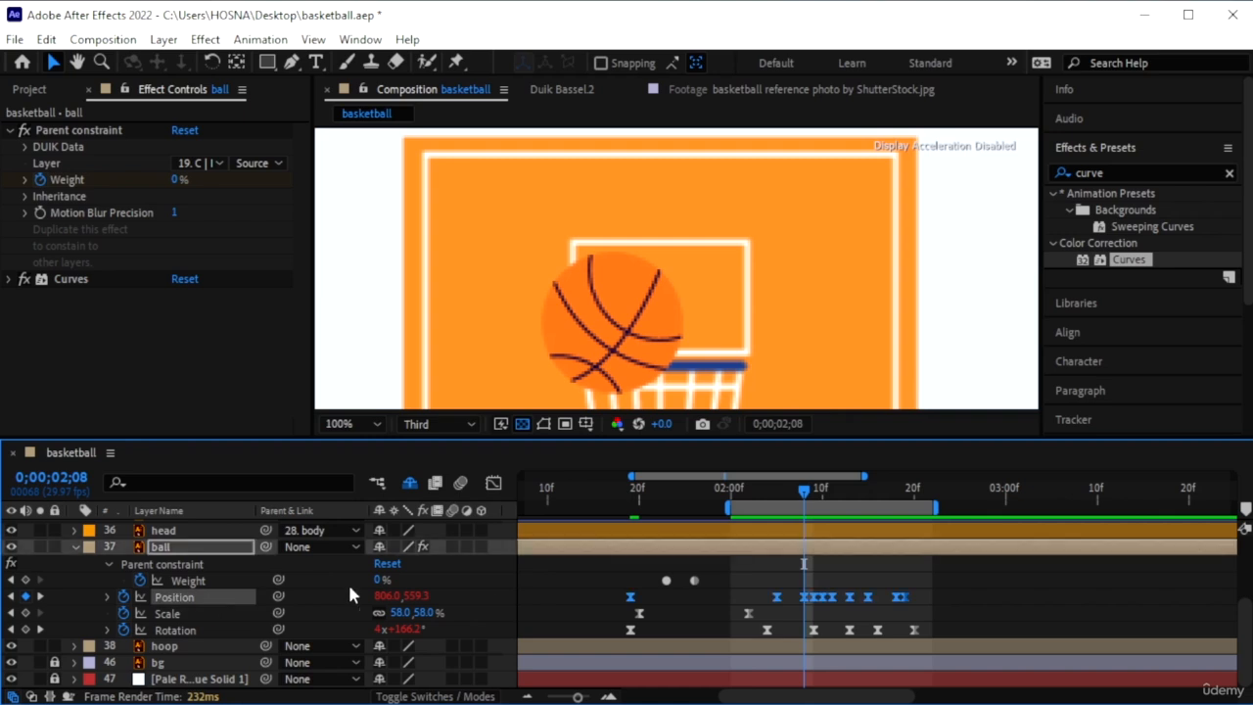
pyautogui.click(804, 597)
pyautogui.press('pageup')
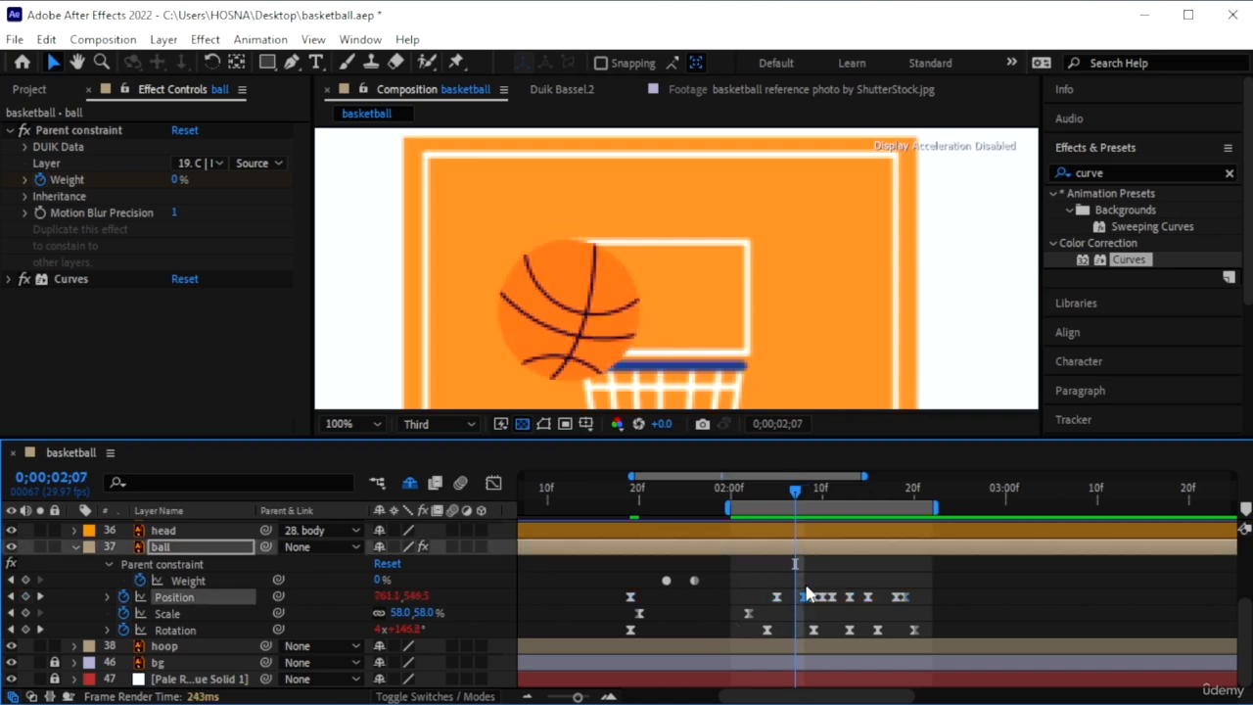
pyautogui.press('pageup')
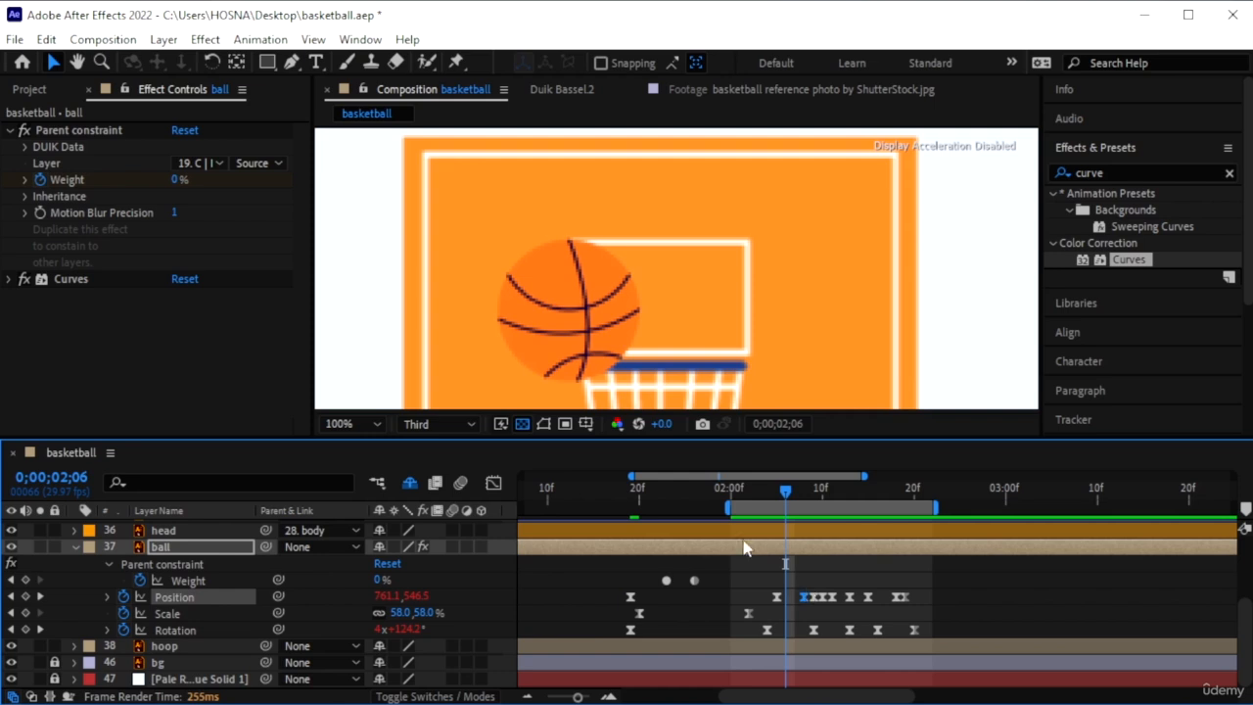
pyautogui.click(564, 335)
pyautogui.moveTo(596, 321); pyautogui.dragTo(637, 326)
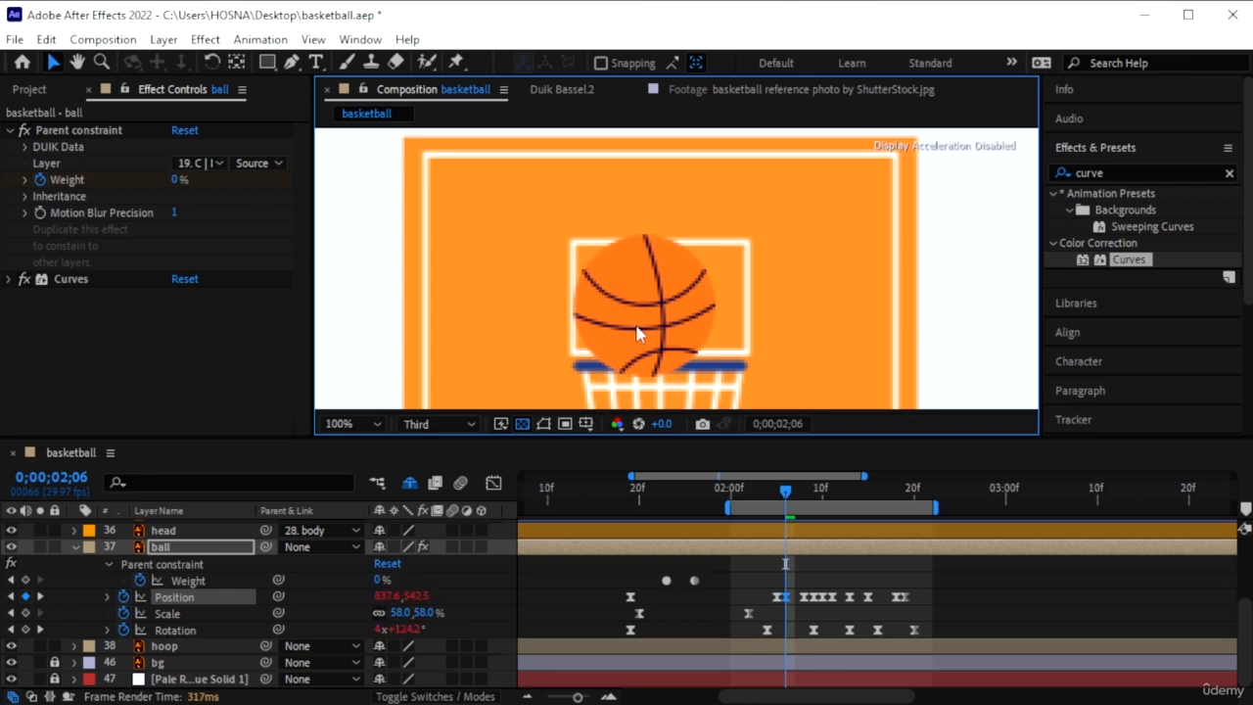
# Delete the ball's Position keyframe at 0;00;02;08 and move the one at 0;00;02;06 to 0;00;02;07.
pyautogui.click(807, 597)
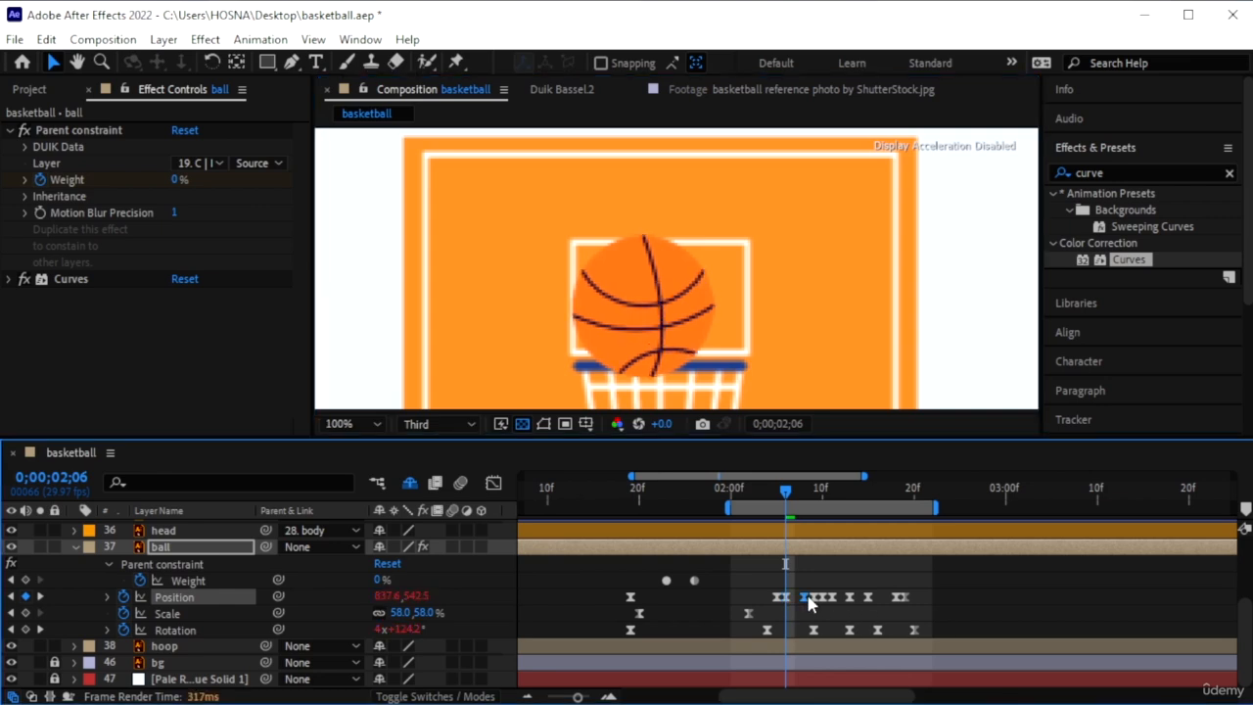
pyautogui.press('Delete')
pyautogui.moveTo(786, 597); pyautogui.dragTo(801, 604)
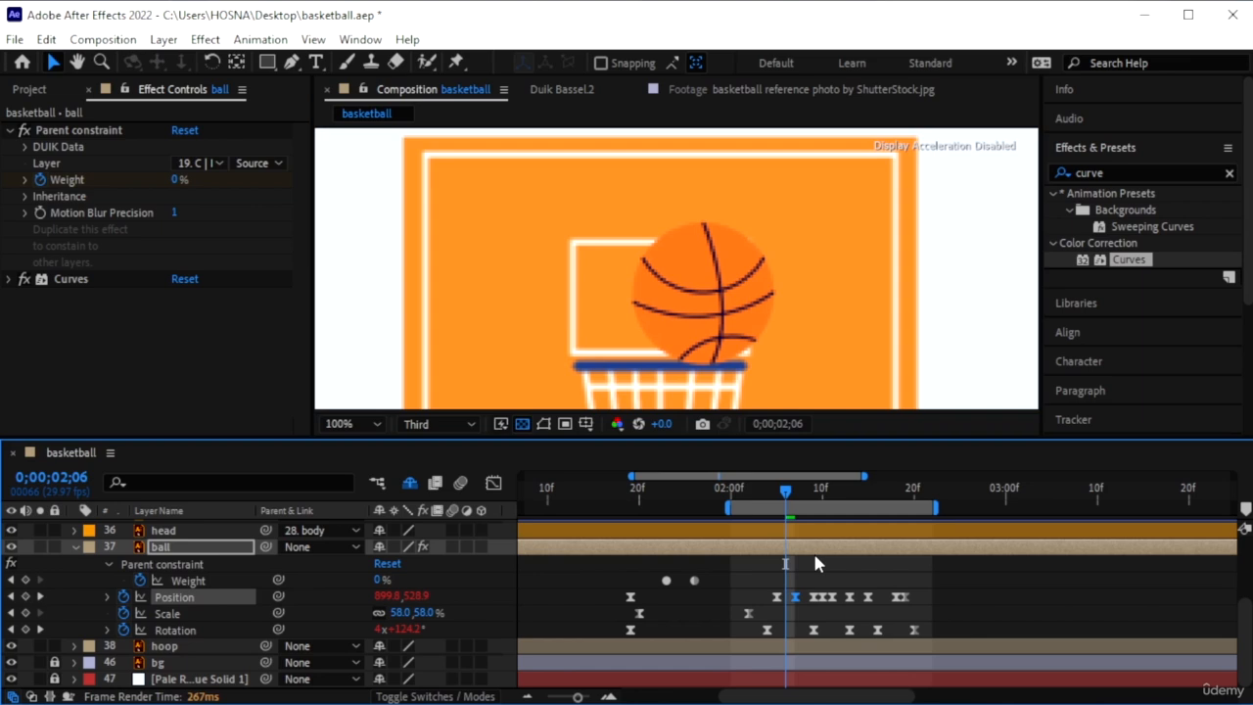
# Check the revised rim bounce by stepping through frames and previewing it, and extend the work area end to 0;00;03;00.
pyautogui.press('pagedown')
pyautogui.press('pagedown')
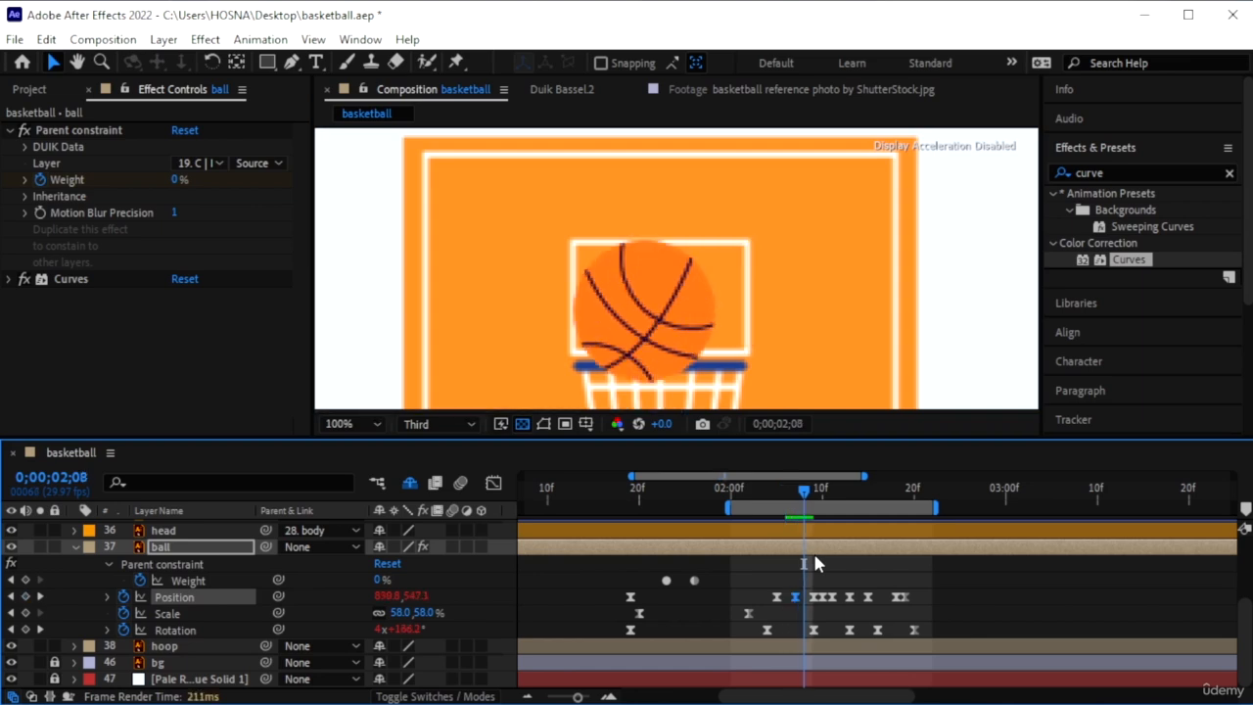
pyautogui.press('pagedown')
pyautogui.press('pagedown')
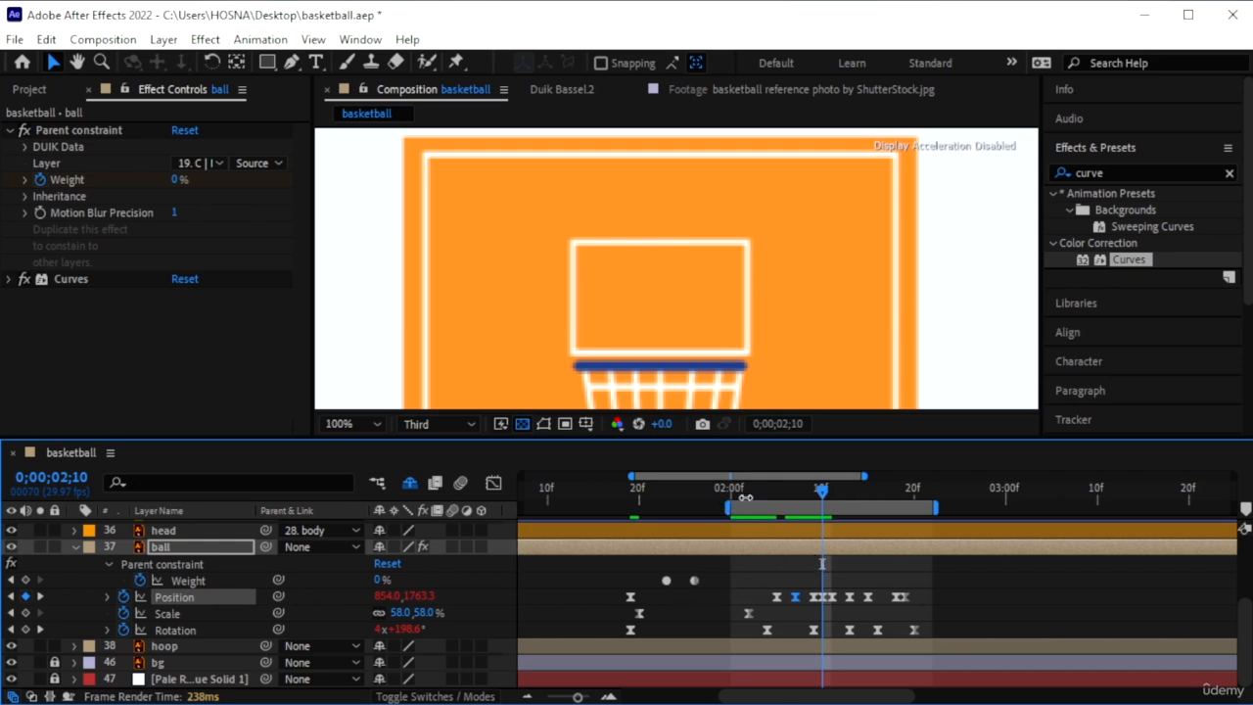
pyautogui.press('space')
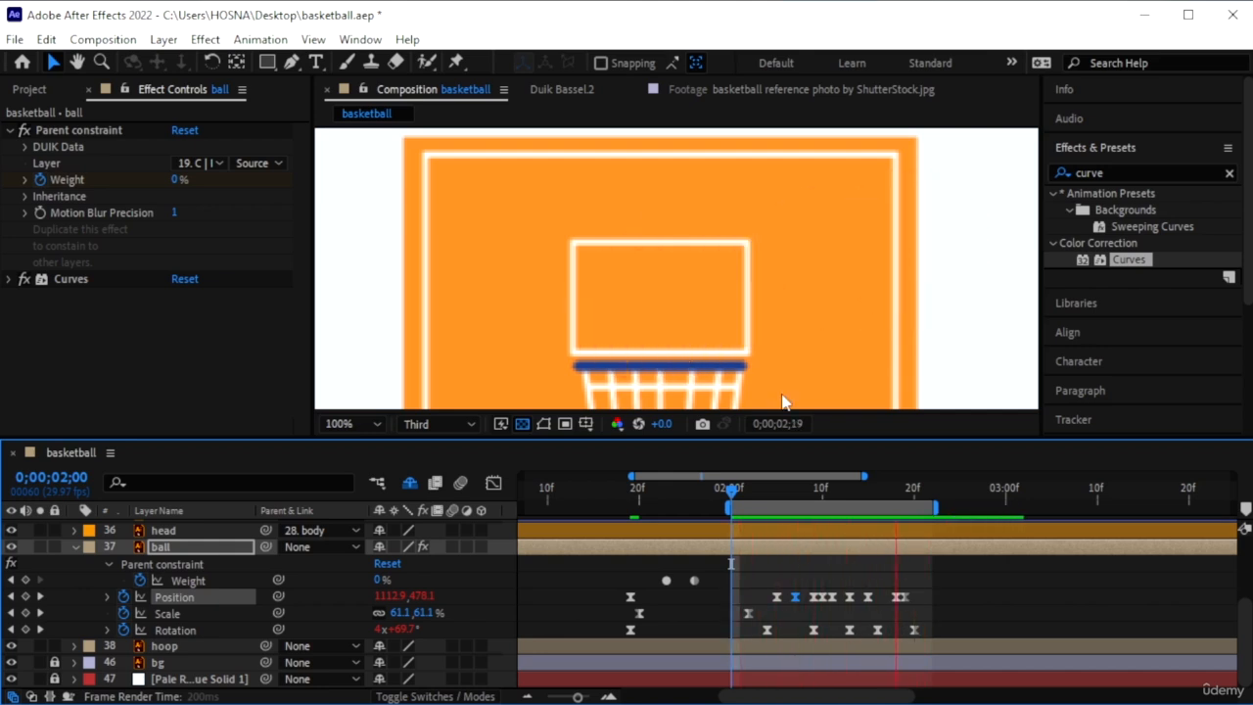
pyautogui.press('space')
pyautogui.moveTo(940, 506); pyautogui.dragTo(1014, 506)
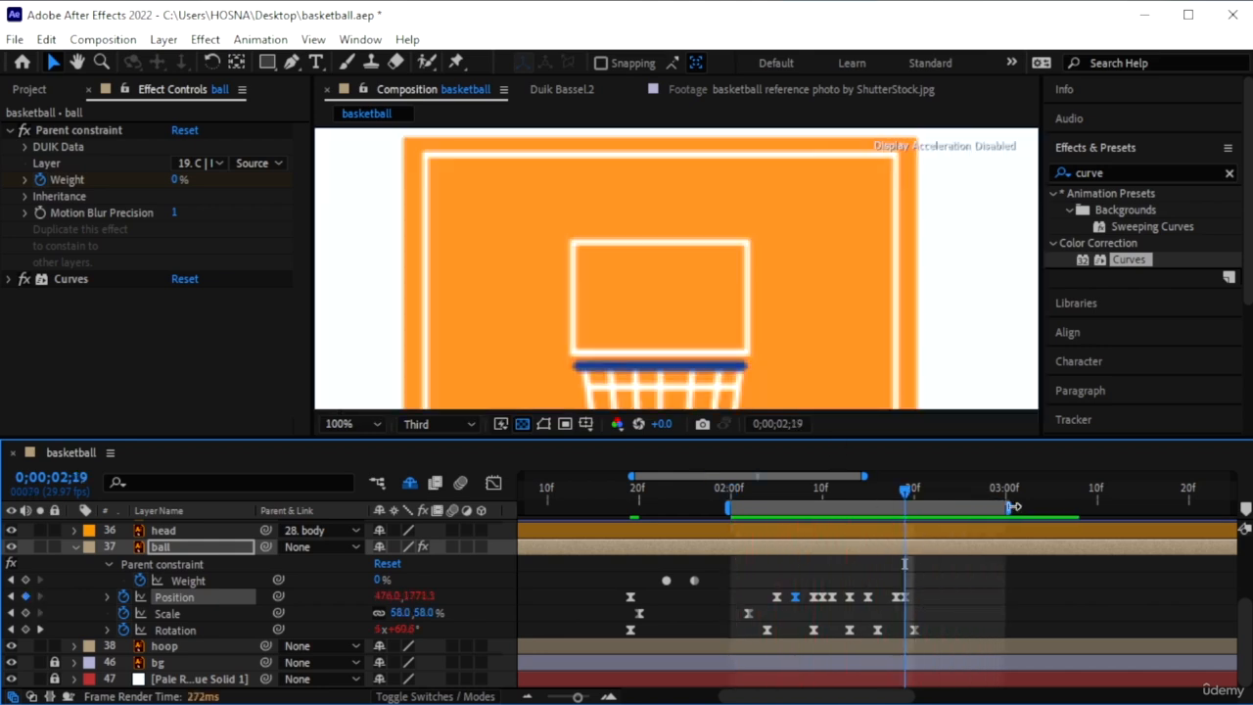
# Try to stretch only the ball's Position keyframes after 0;00;02;00 so the last one lands at 0;00;02;24.
pyautogui.click(936, 611)
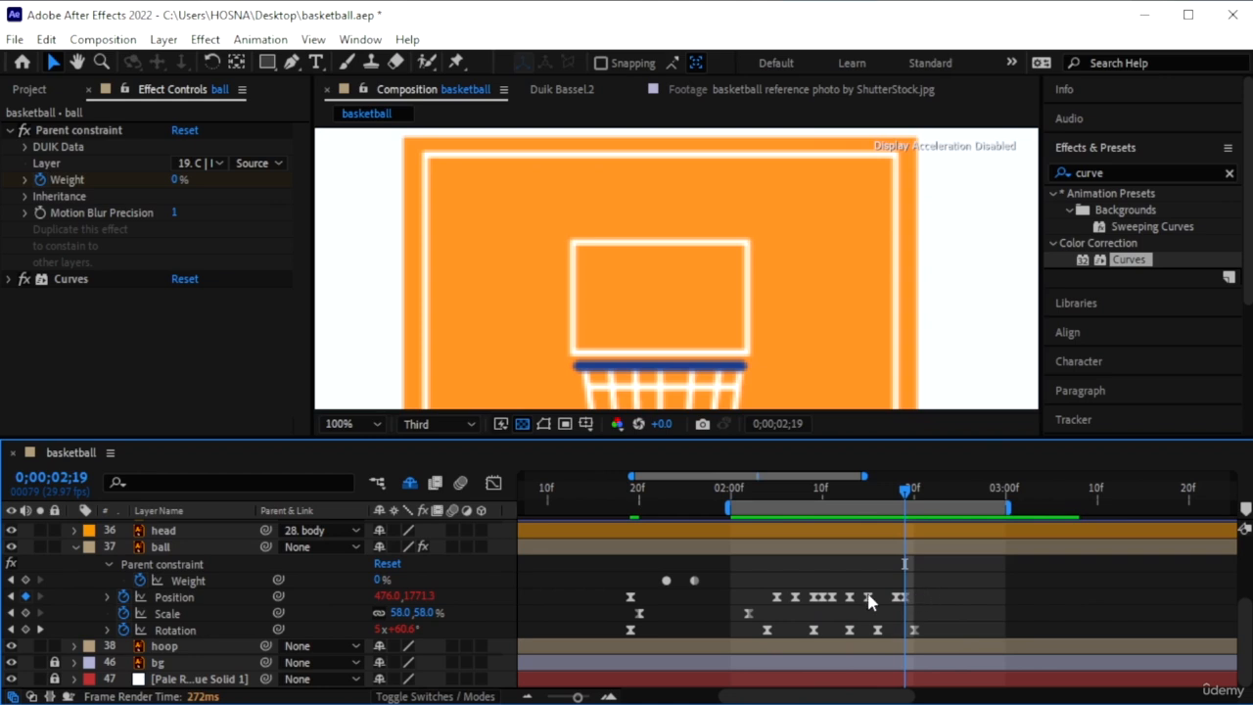
pyautogui.moveTo(928, 581); pyautogui.dragTo(767, 599)
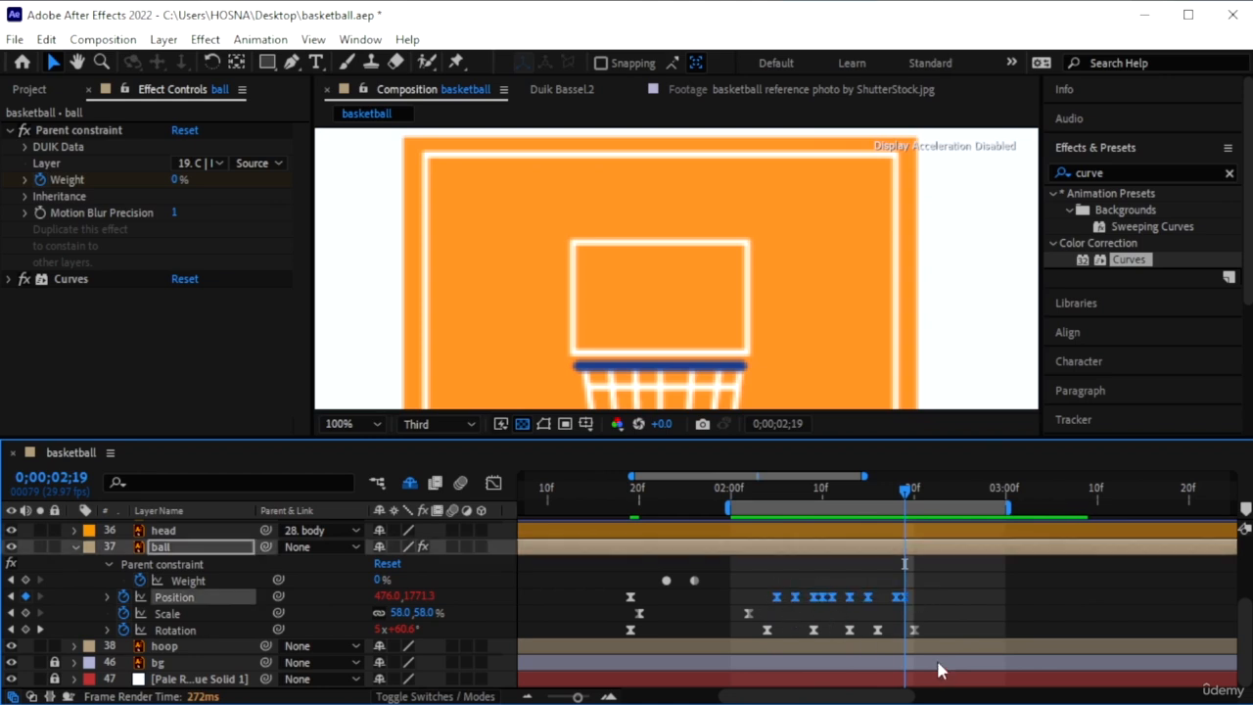
pyautogui.moveTo(918, 594); pyautogui.dragTo(954, 594)
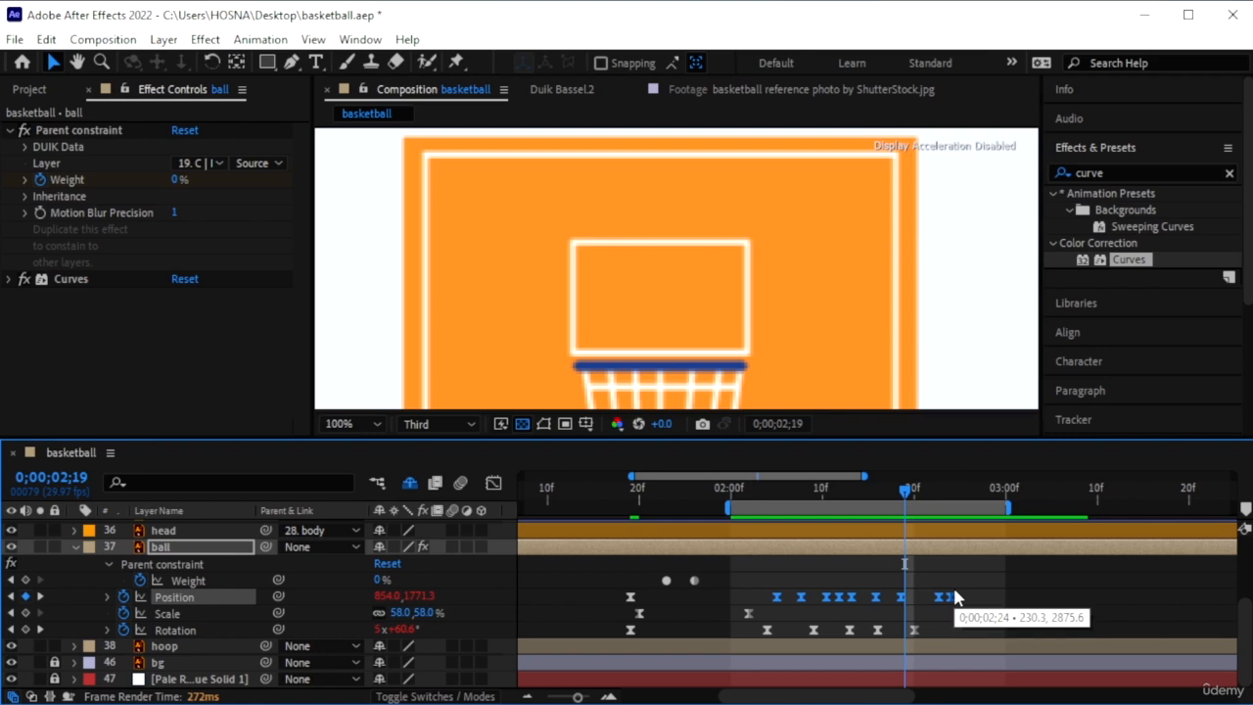
pyautogui.hotkey('ctrl', 'z')
pyautogui.click(942, 585)
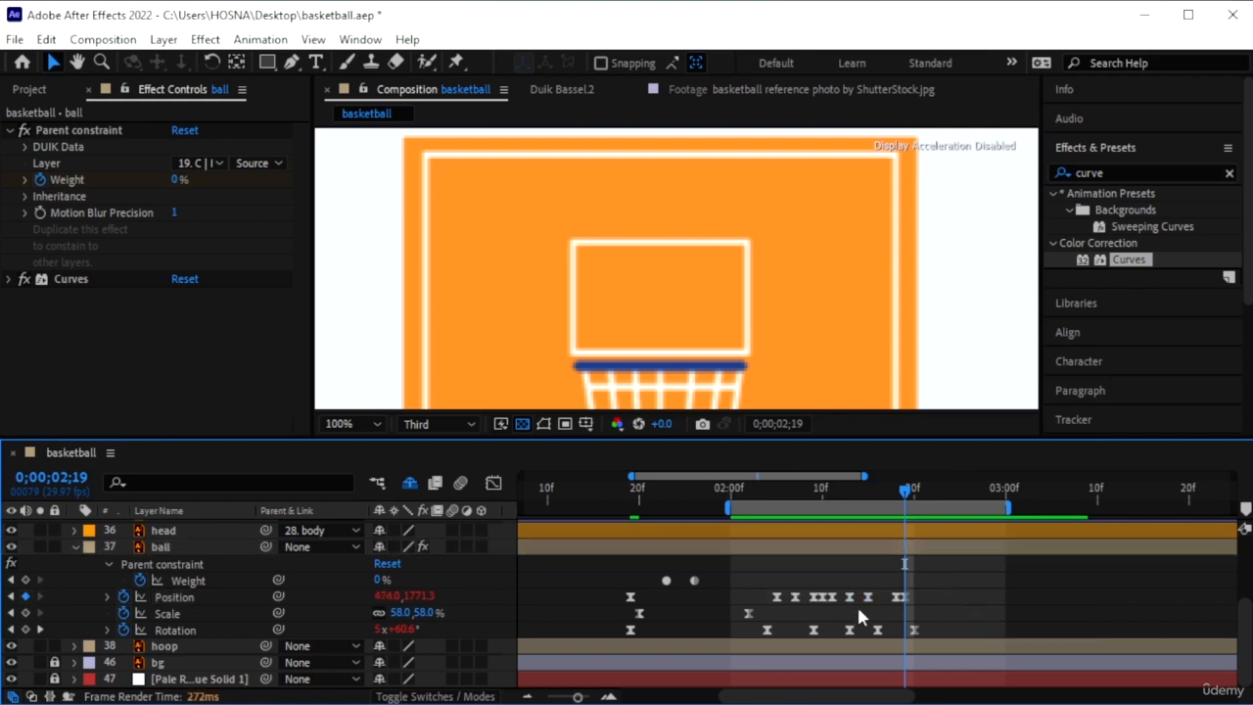
# Stretch the ball's Position, Scale and Rotation keyframes after 0;00;02;00 together so the last Rotation keyframe lands at about 0;00;02;26.
pyautogui.moveTo(955, 566); pyautogui.dragTo(740, 632)
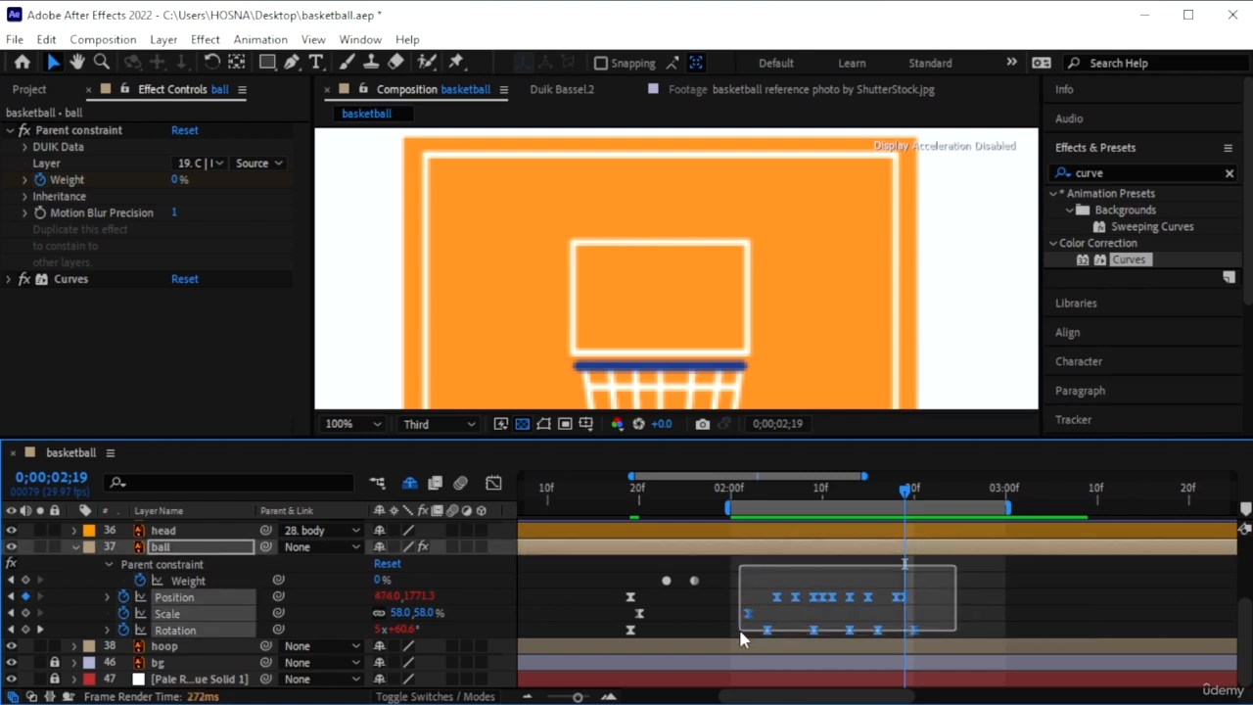
pyautogui.moveTo(933, 556); pyautogui.dragTo(607, 638)
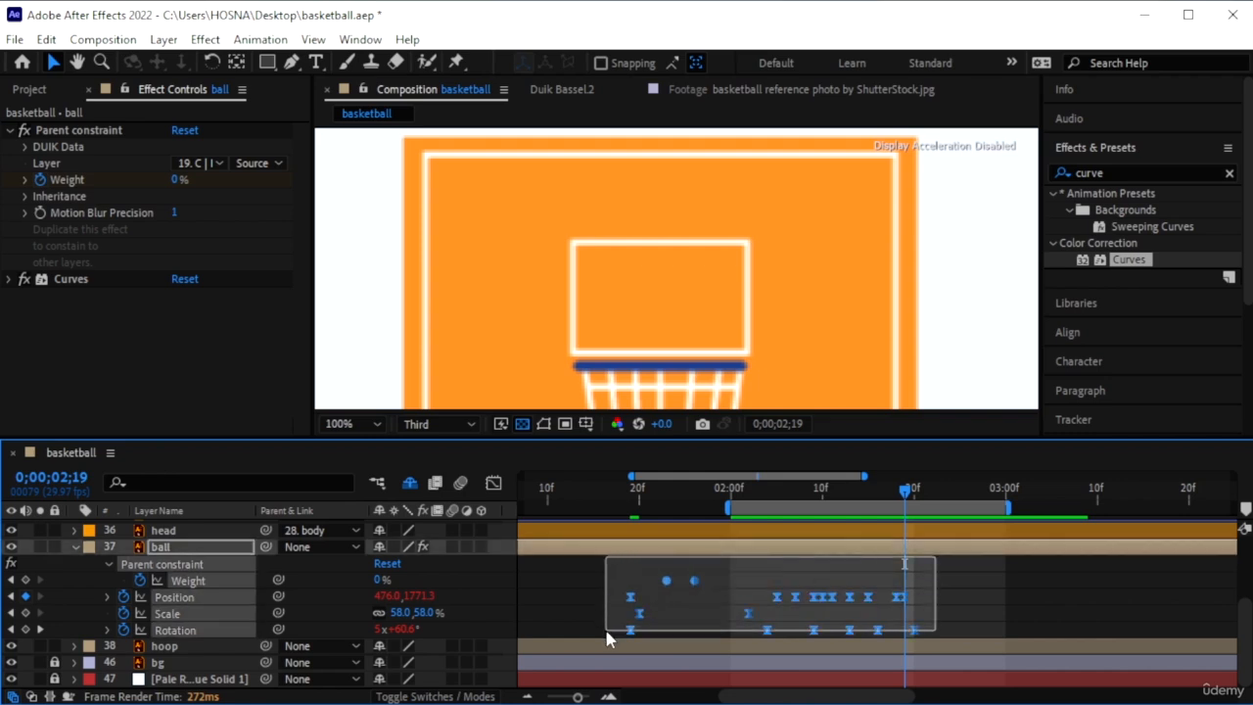
pyautogui.moveTo(625, 629); pyautogui.dragTo(768, 579)
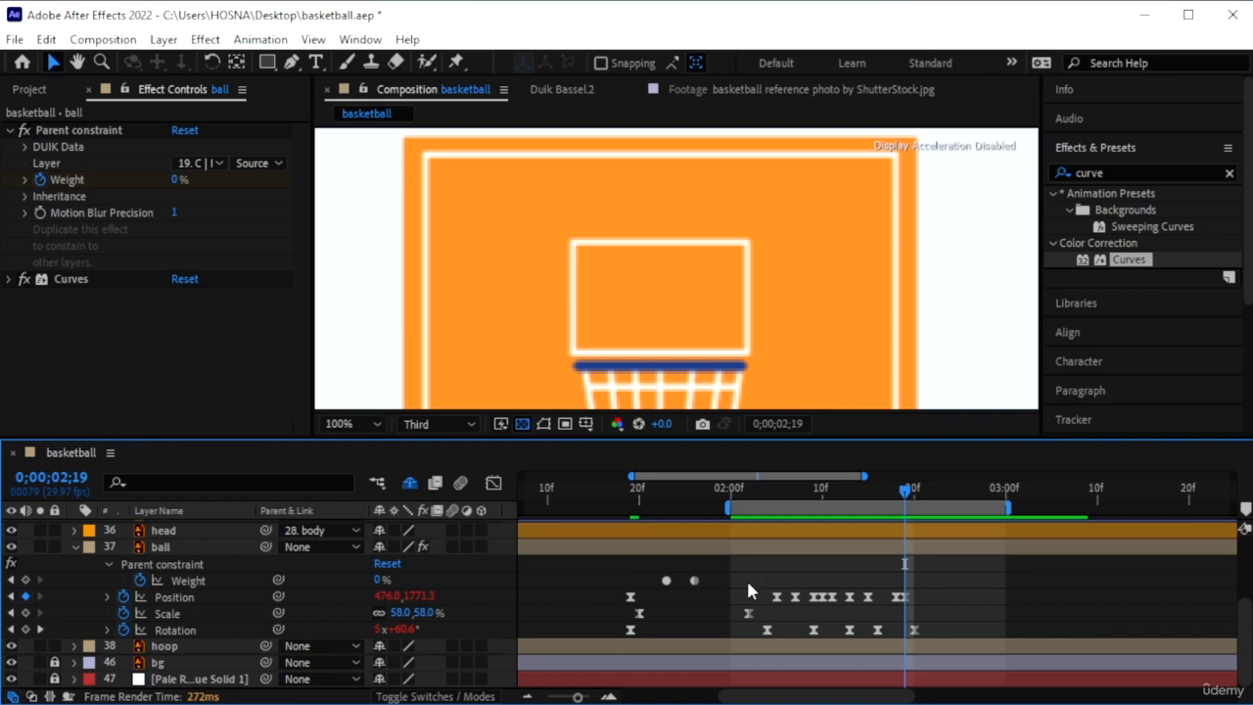
pyautogui.moveTo(914, 568); pyautogui.dragTo(739, 636)
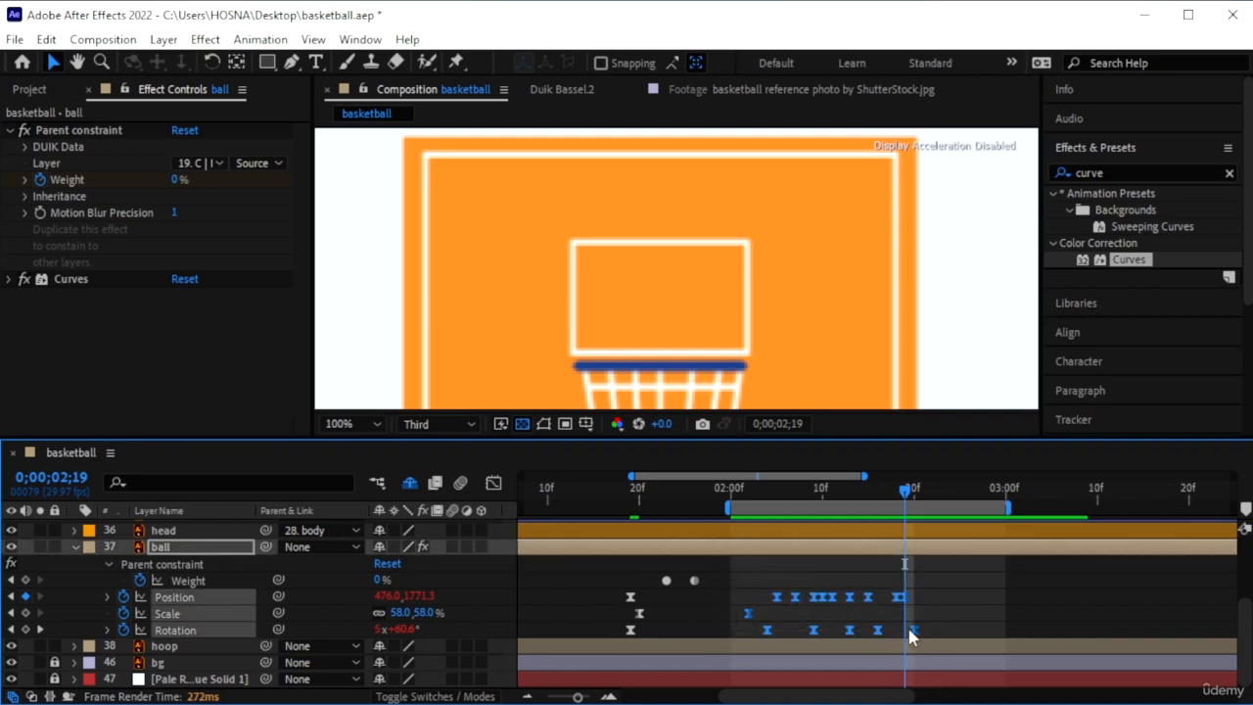
pyautogui.moveTo(915, 637); pyautogui.dragTo(966, 641)
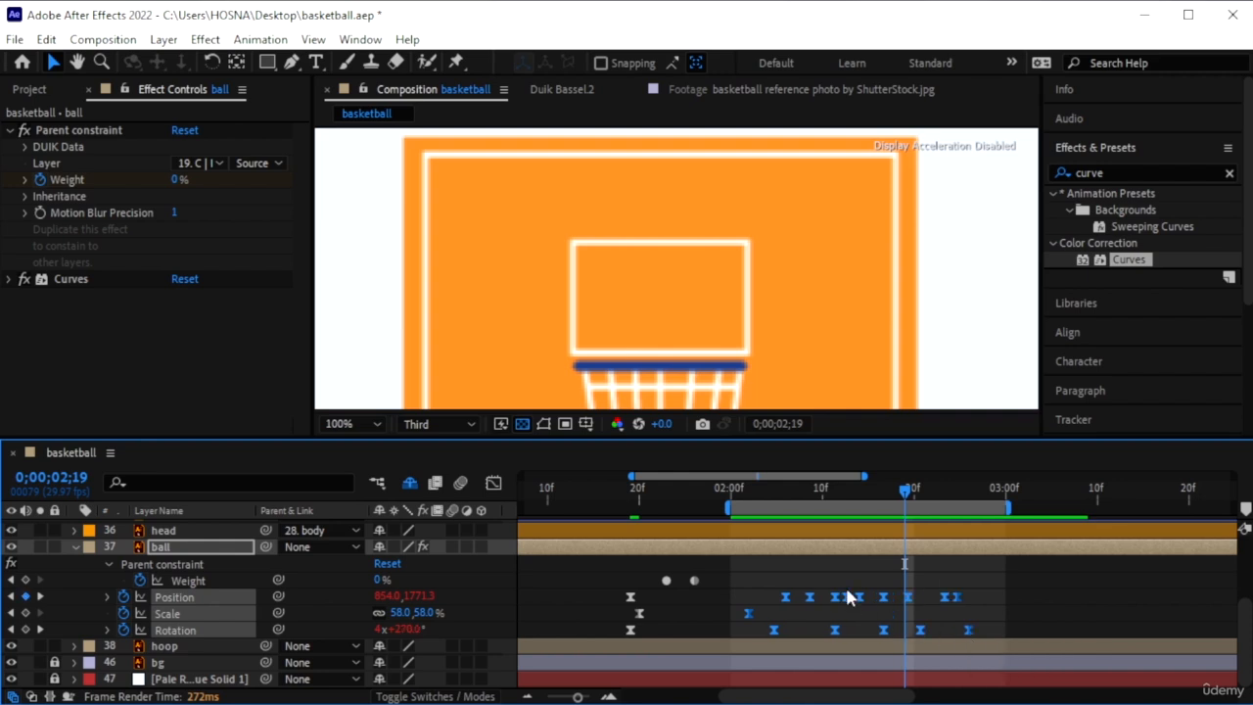
# Fit the whole composition in view and preview the slowed ball animation from 0;00;02;00.
pyautogui.click(725, 486)
pyautogui.click(732, 489)
pyautogui.press('space')
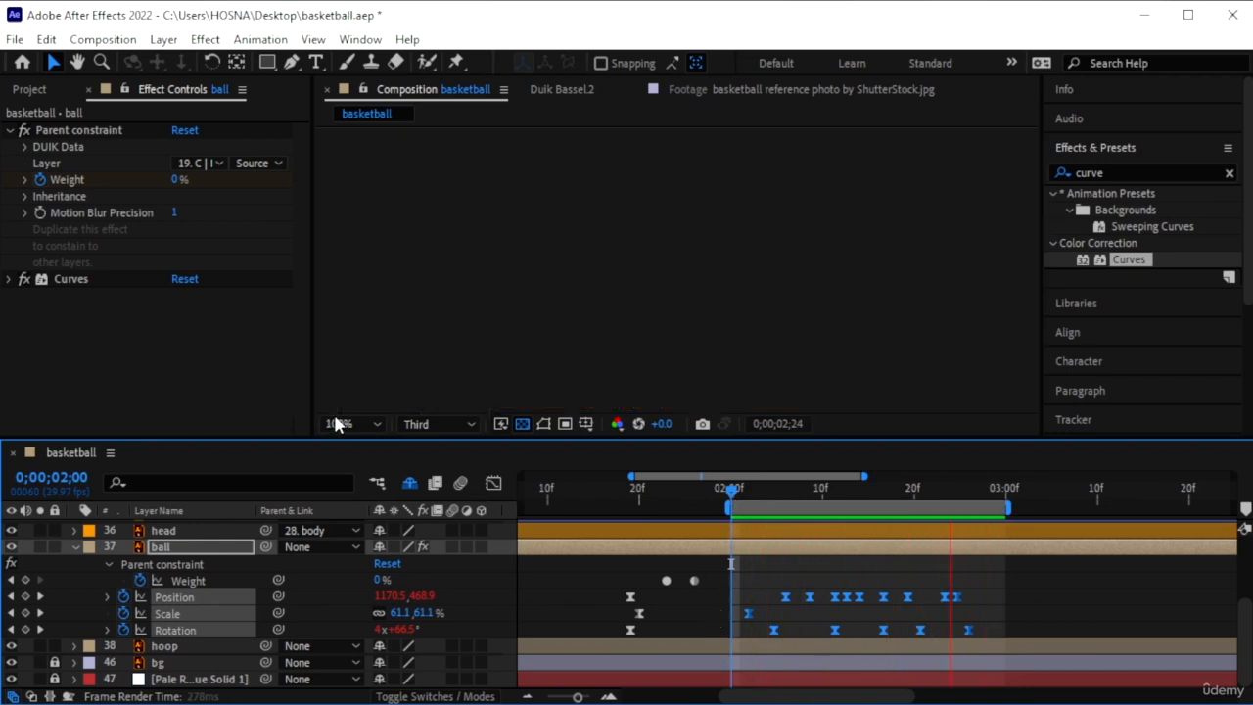
pyautogui.click(338, 423)
pyautogui.click(353, 80)
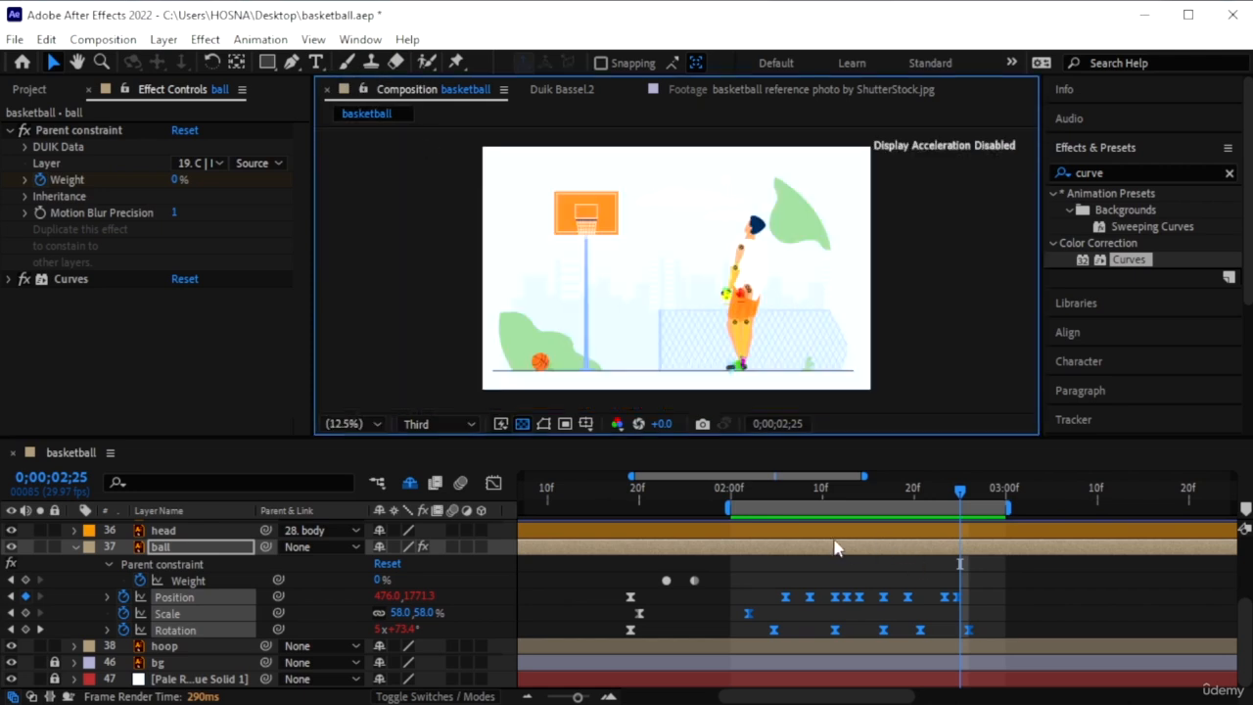
pyautogui.click(736, 488)
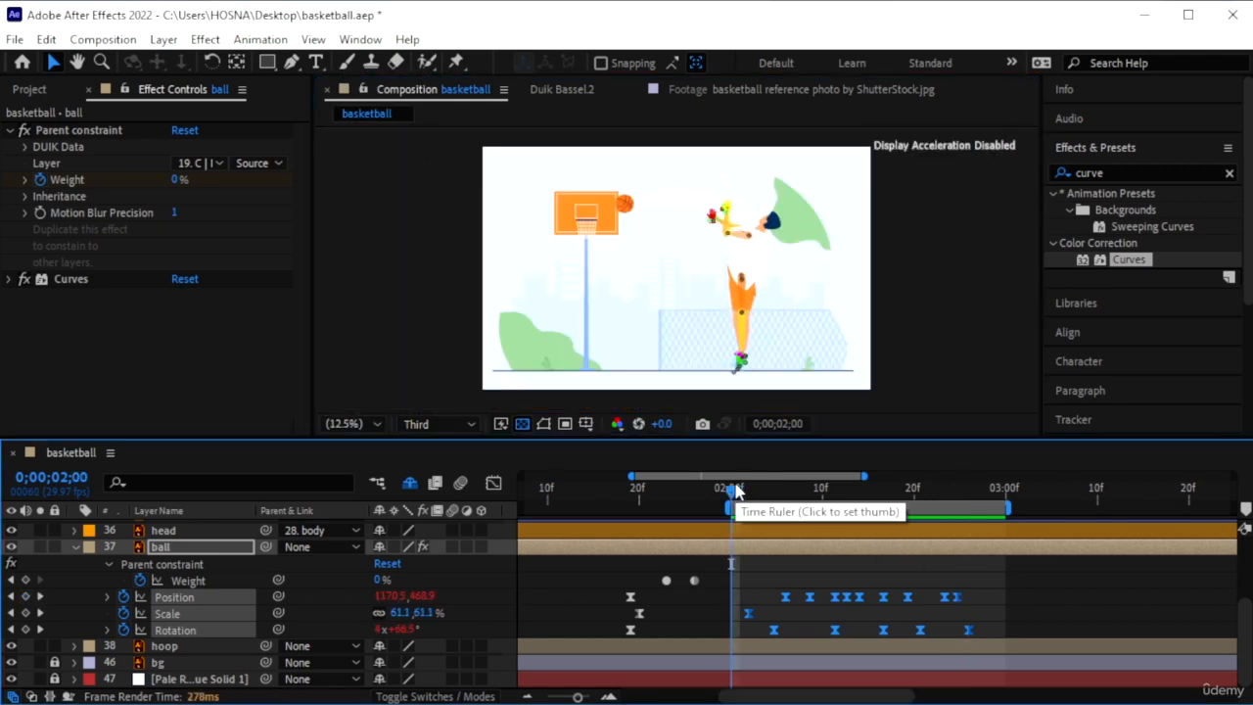
pyautogui.press('space')
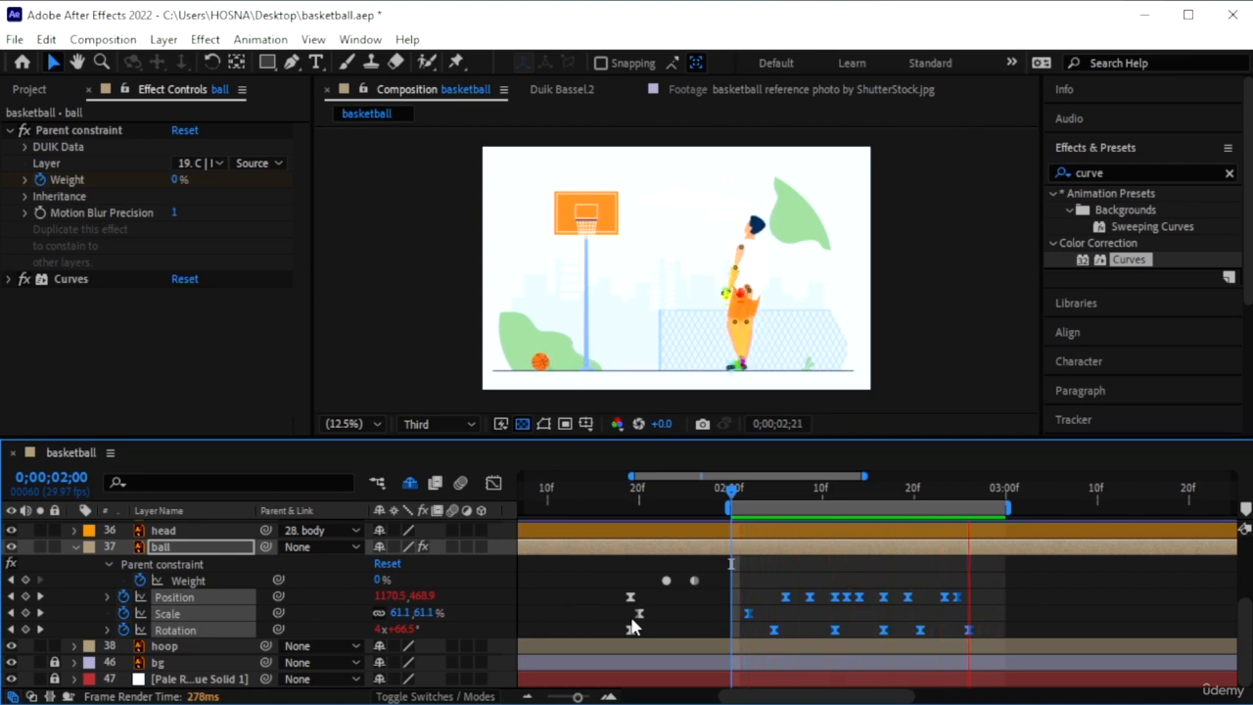
# Deselect the ball's keyframes and check its rim bounce between 0;00;02;03 and 0;00;02;10.
pyautogui.click(762, 495)
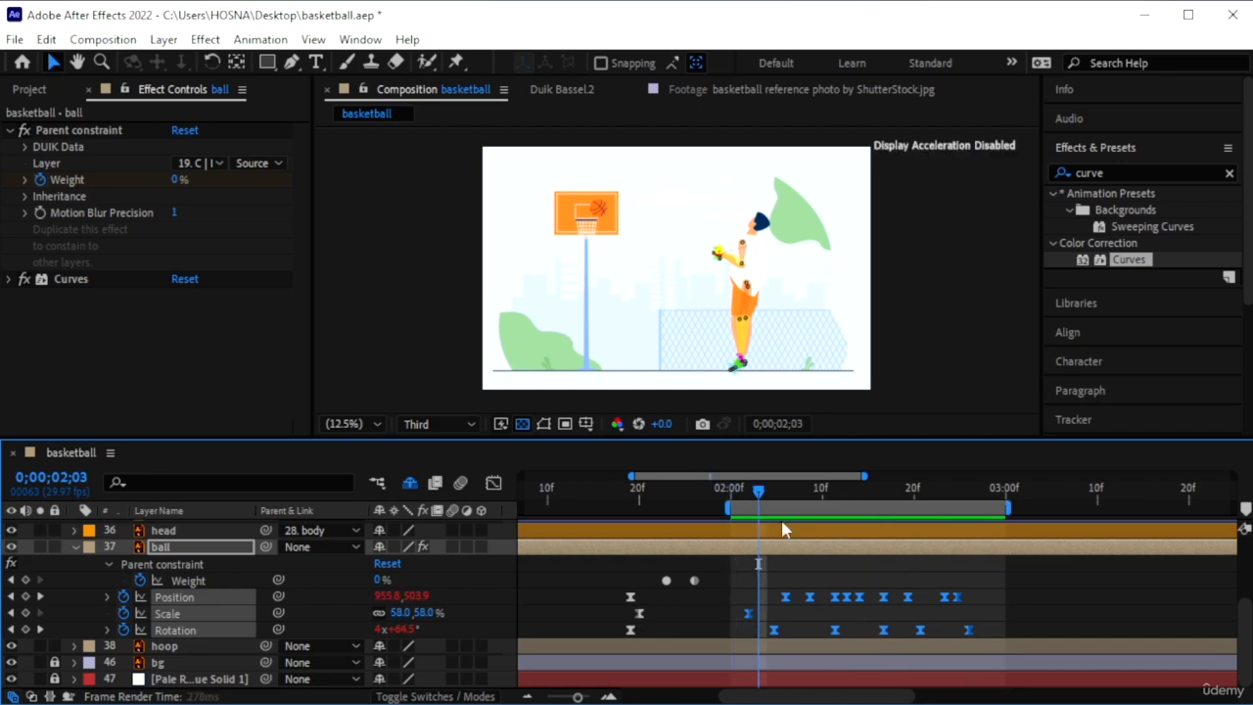
pyautogui.click(795, 598)
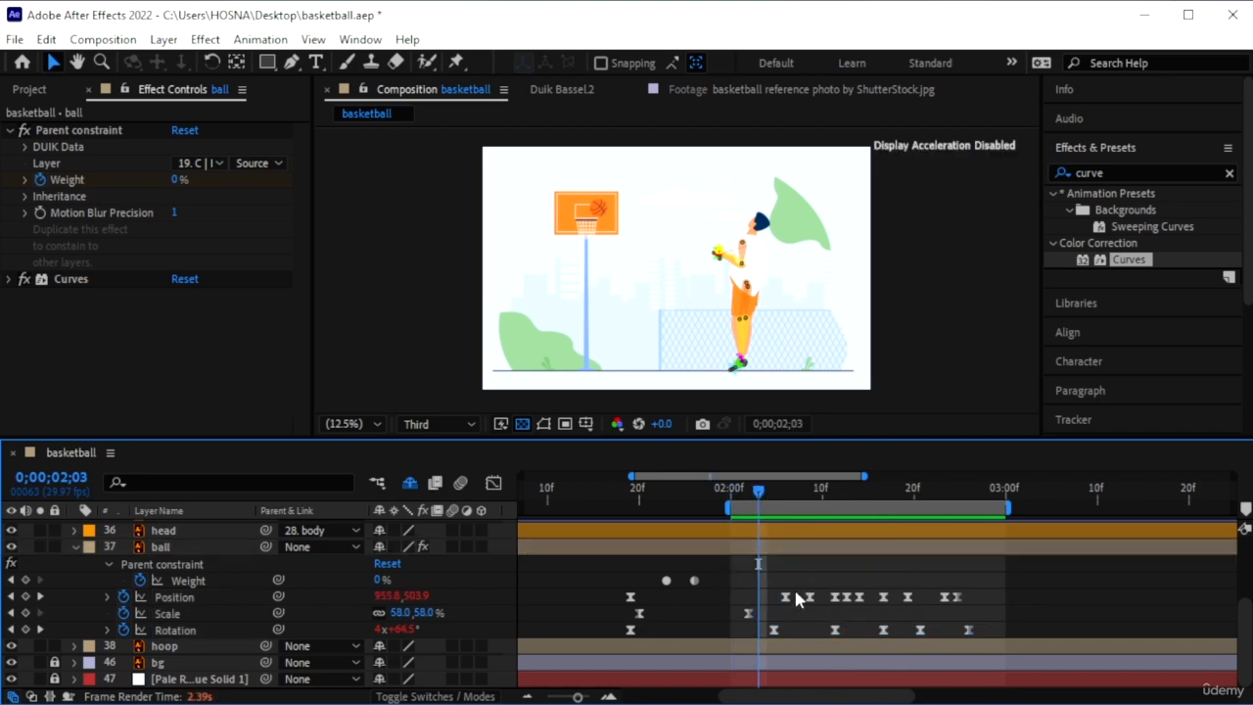
pyautogui.moveTo(849, 532); pyautogui.dragTo(825, 529)
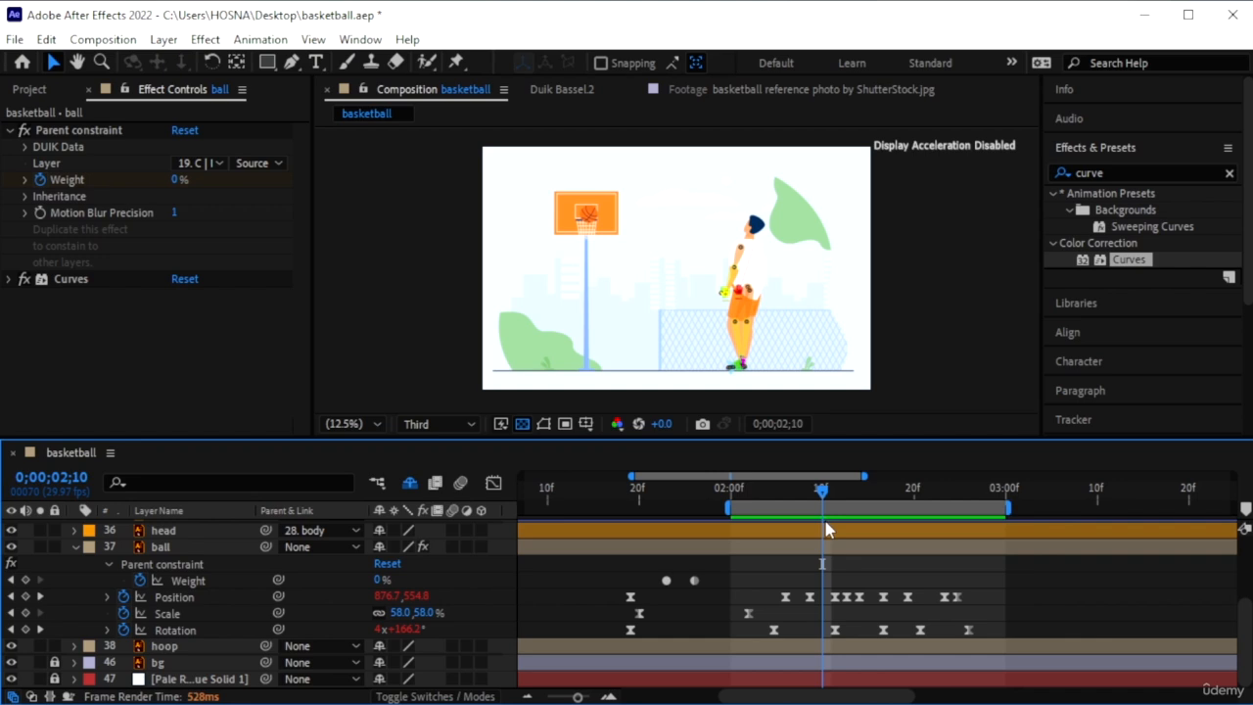
# Delete the ball's Position keyframe at 0;00;02;13, where the ball first reaches the ground below the hoop.
pyautogui.press('pagedown')
pyautogui.press('pagedown')
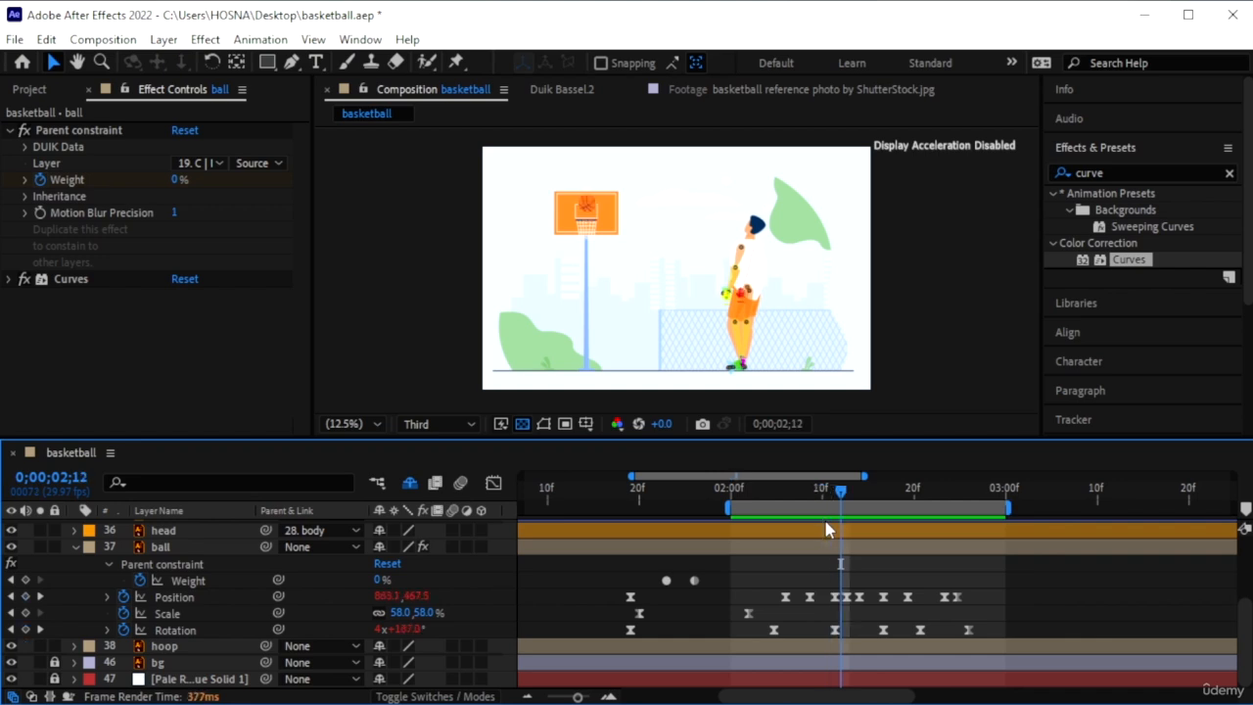
pyautogui.press('pagedown')
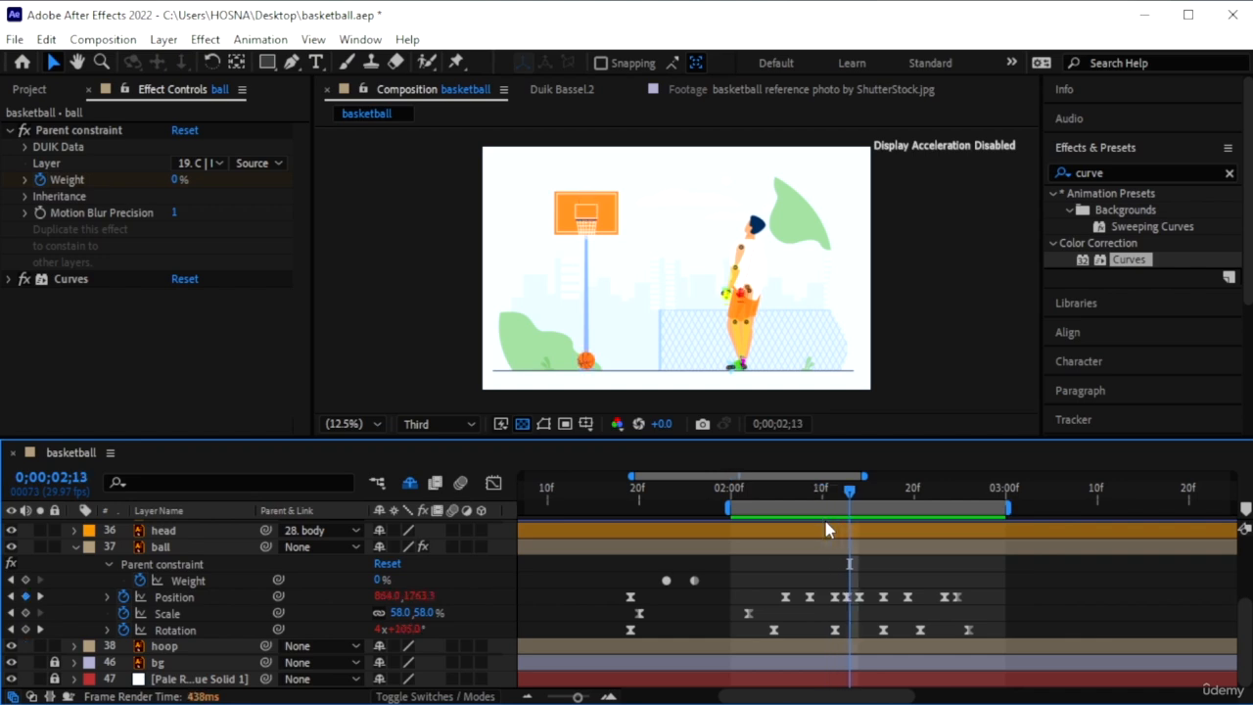
pyautogui.click(847, 596)
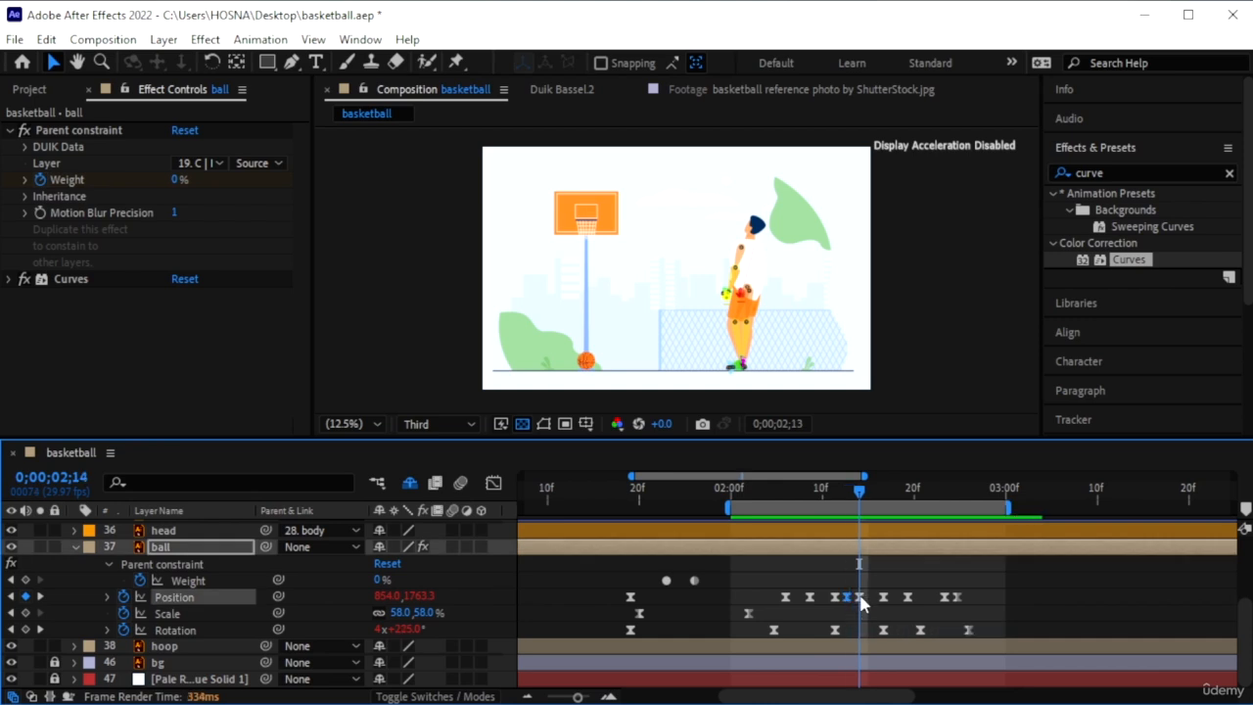
pyautogui.press('Delete')
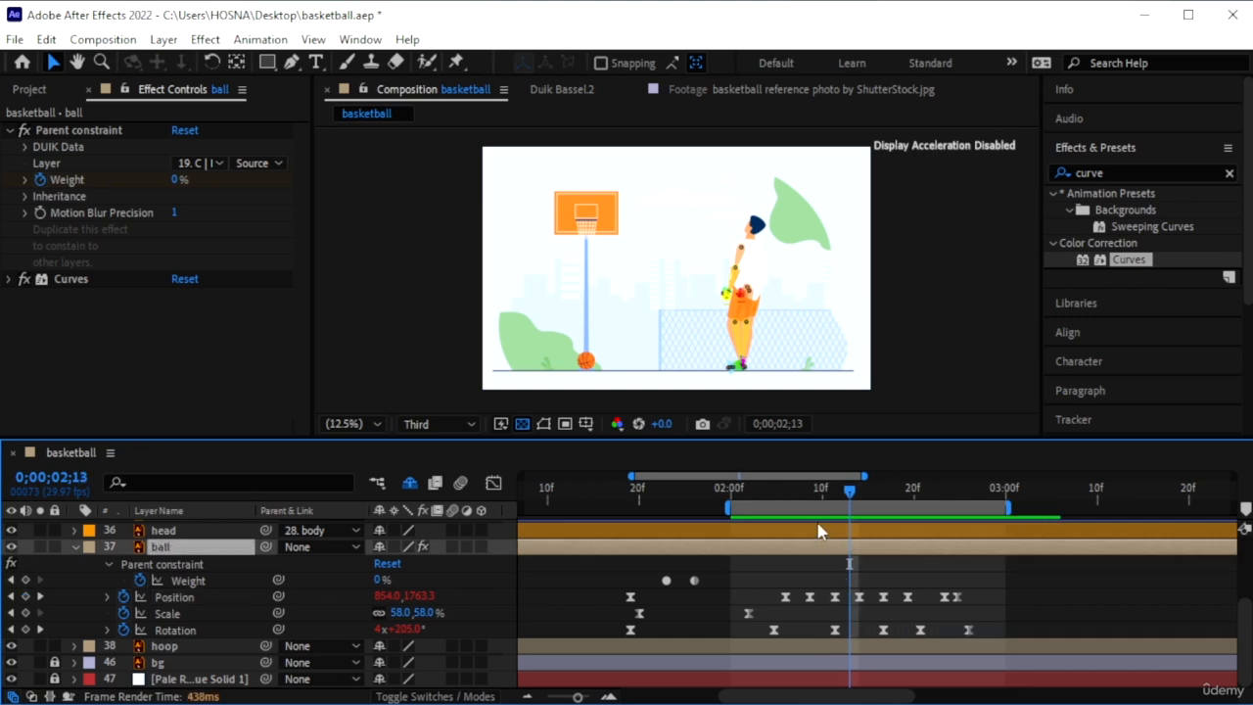
# Delete the ball's Position keyframe at about 0;00;02;19 and check the ball's roll up to 0;00;02;24.
pyautogui.moveTo(822, 492); pyautogui.dragTo(945, 545)
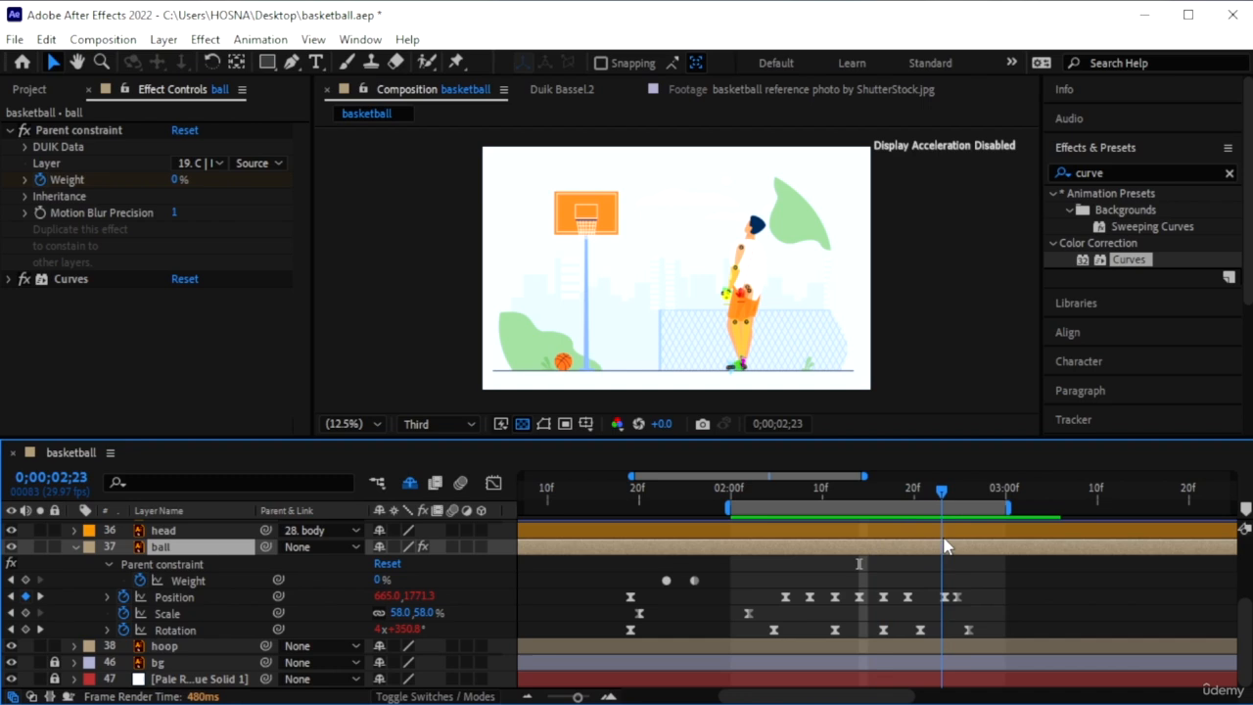
pyautogui.click(907, 596)
pyautogui.press('Delete')
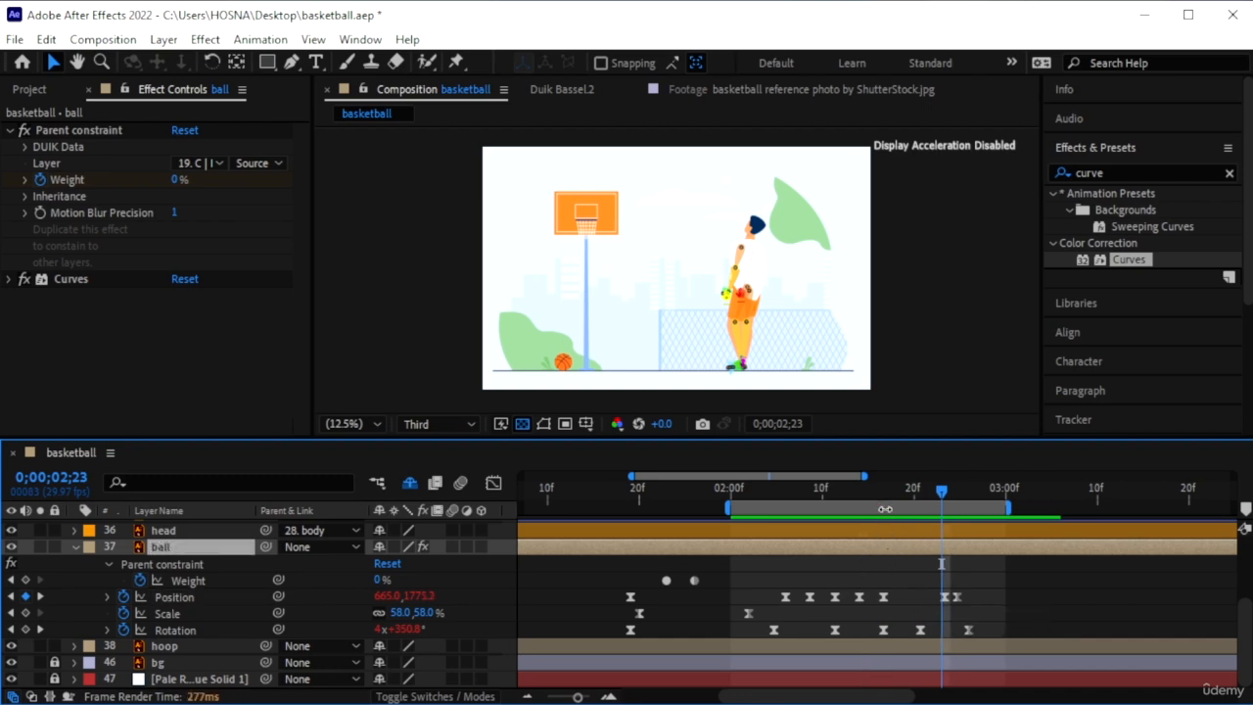
pyautogui.moveTo(882, 504); pyautogui.dragTo(950, 522)
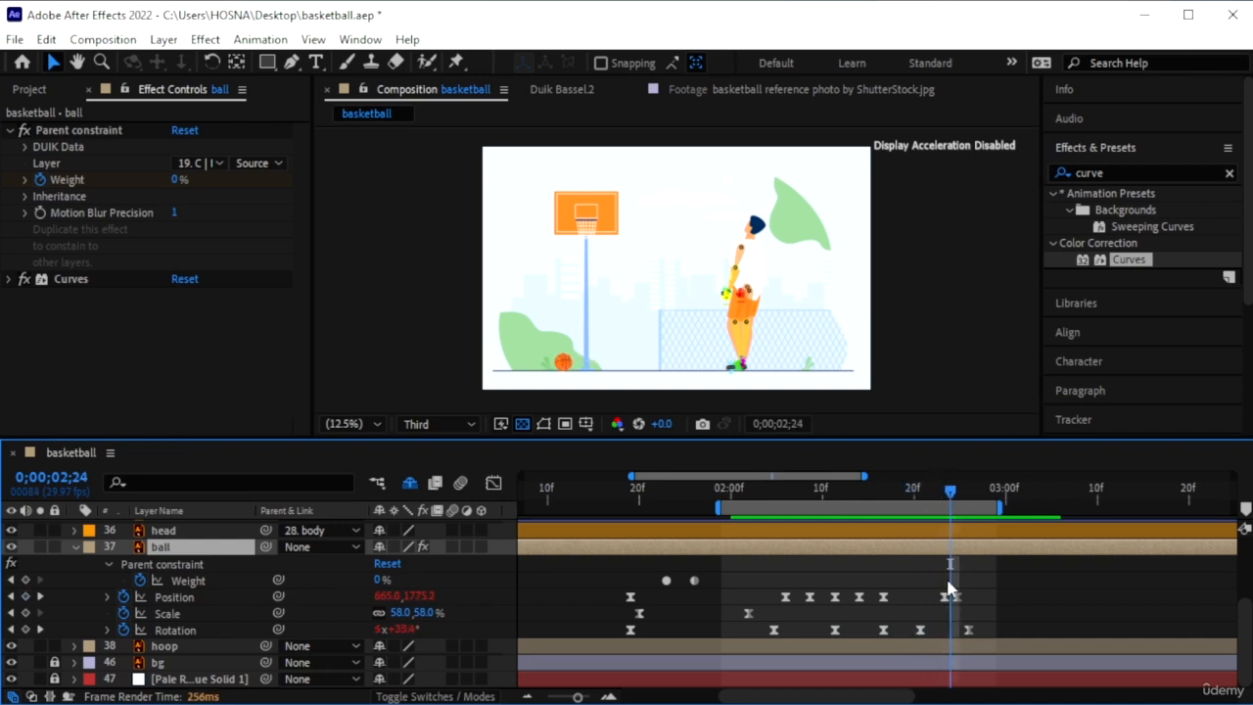
# Convert all the ball's Position, Scale and Rotation keyframes from 0;00;01;19 onward to Auto Bezier in the Graph Editor.
pyautogui.click(1028, 619)
pyautogui.moveTo(1023, 630); pyautogui.dragTo(580, 588)
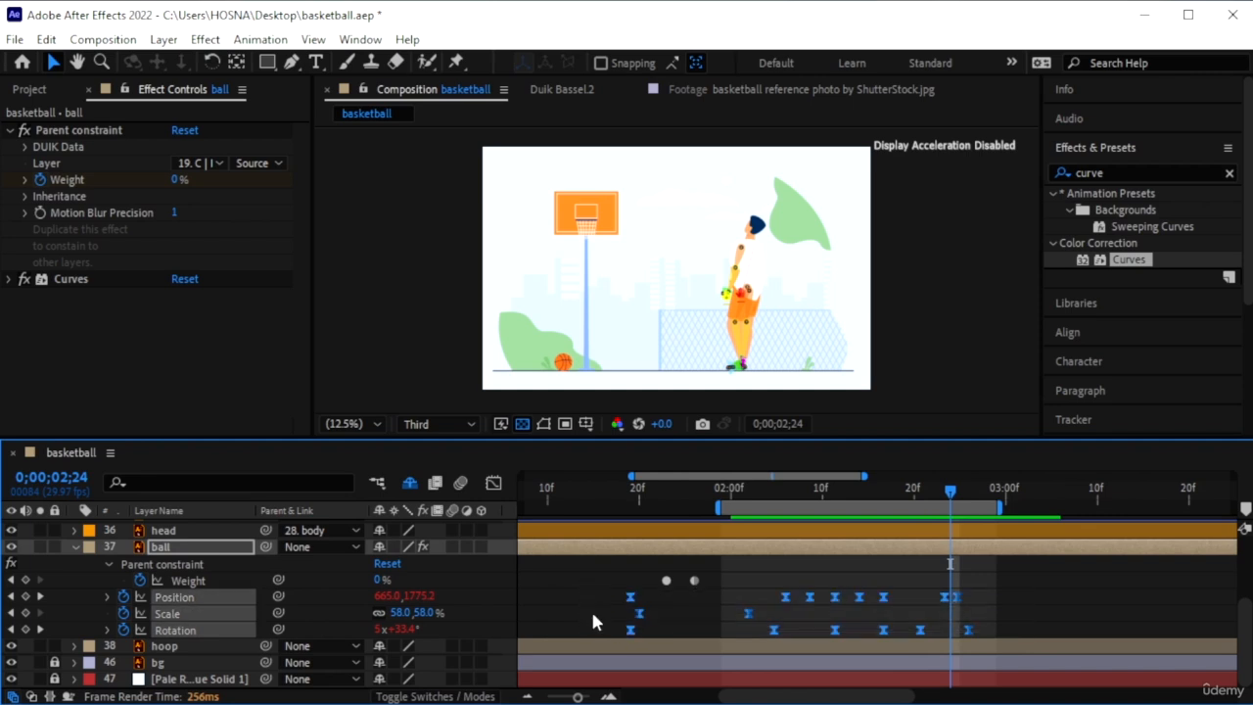
pyautogui.click(491, 483)
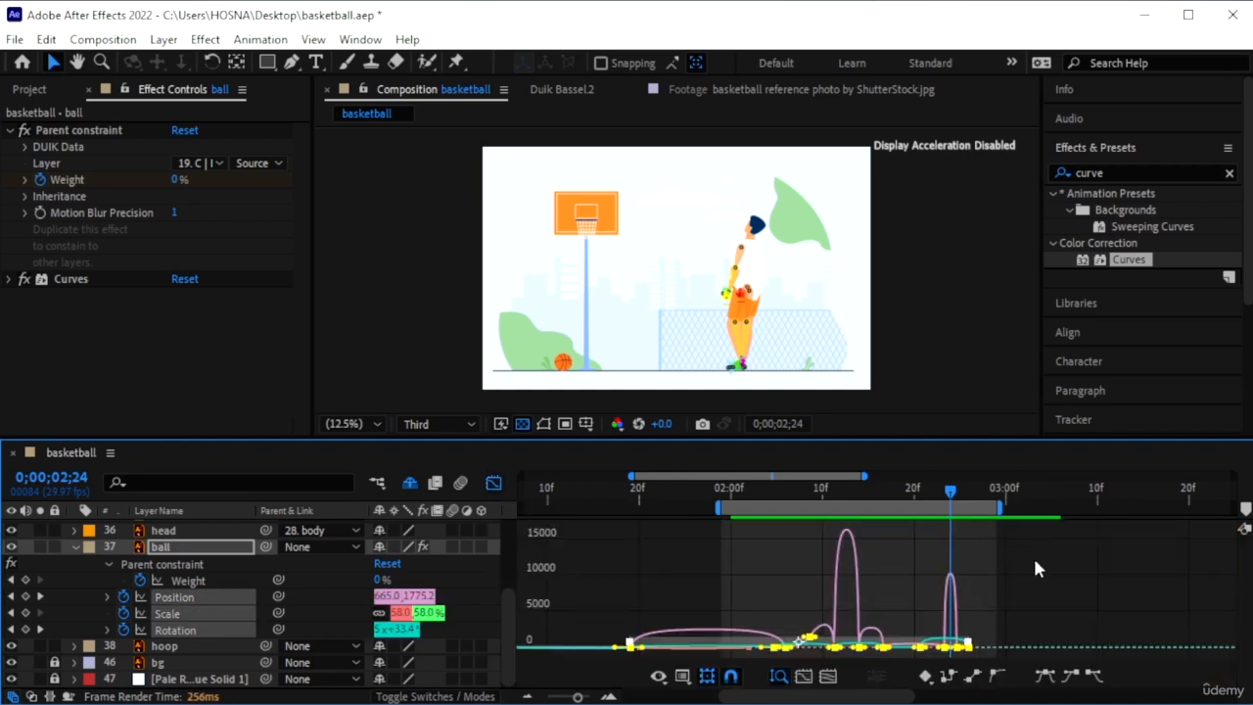
pyautogui.moveTo(983, 538); pyautogui.dragTo(590, 588)
pyautogui.click(974, 680)
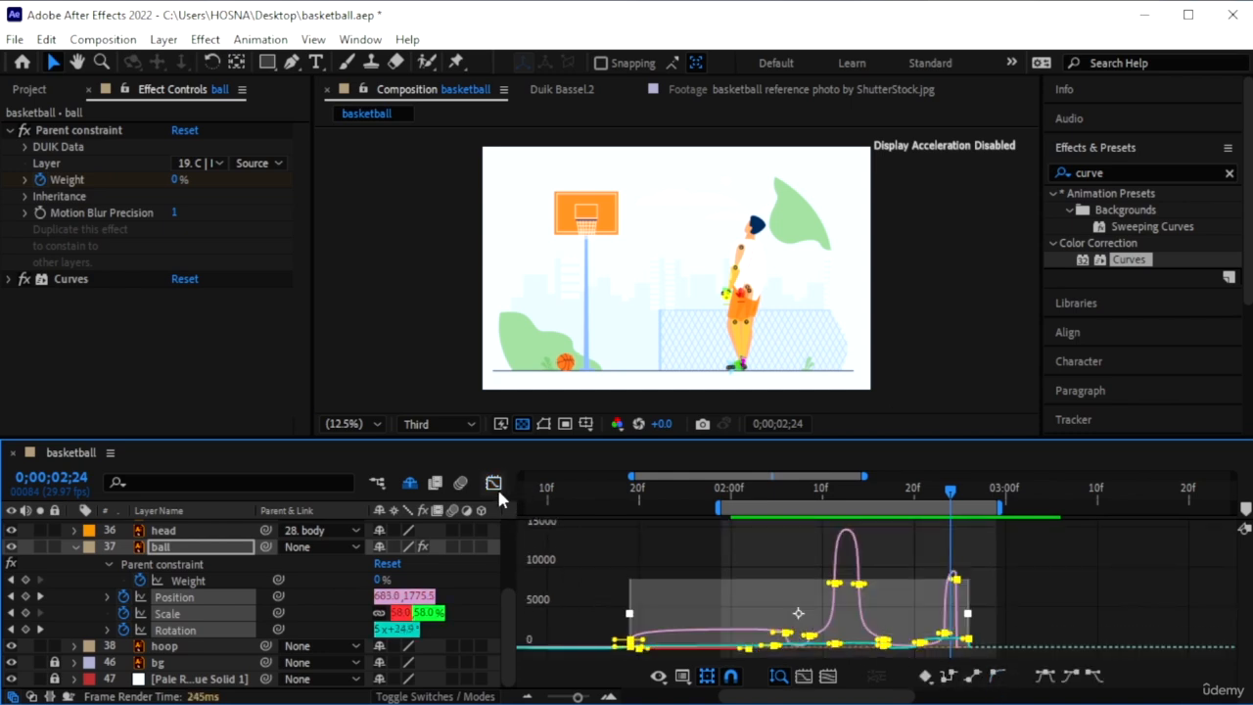
pyautogui.click(493, 482)
# Convert the ball's remaining eased Rotation keyframe just before 0;00;01;00 to Auto Bezier in the Graph Editor.
pyautogui.moveTo(710, 510); pyautogui.dragTo(255, 546)
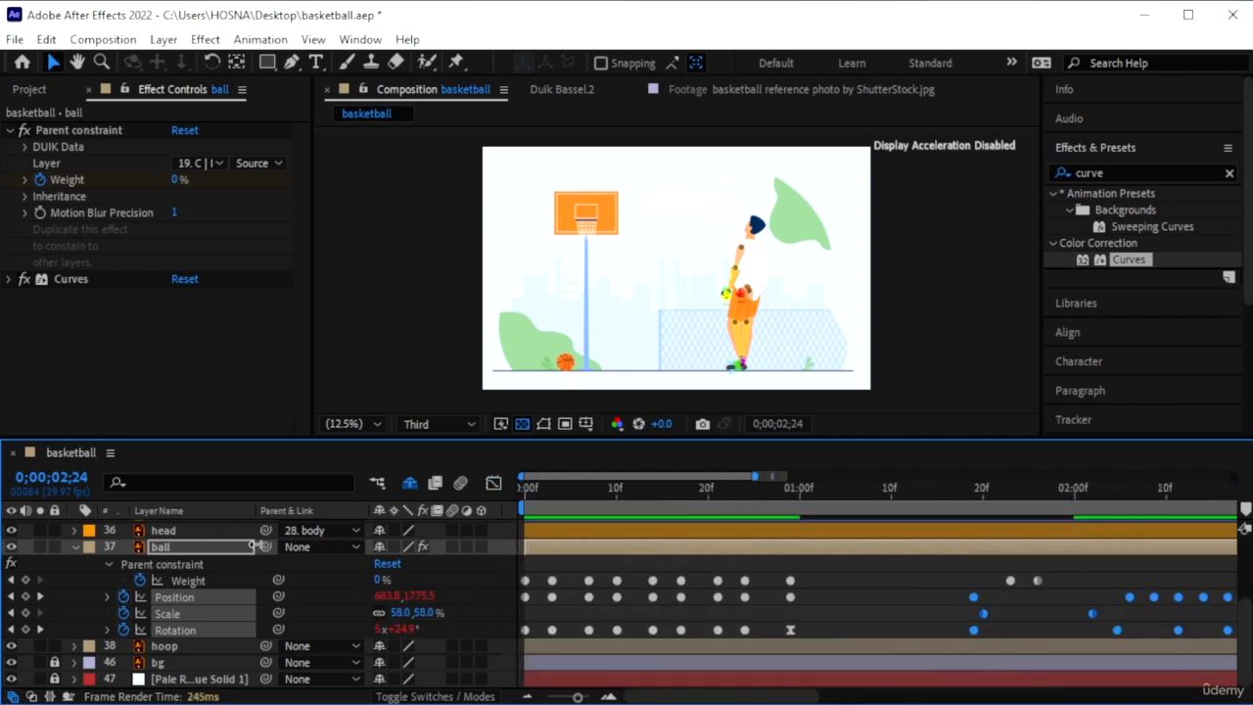
pyautogui.moveTo(755, 475); pyautogui.dragTo(1185, 500)
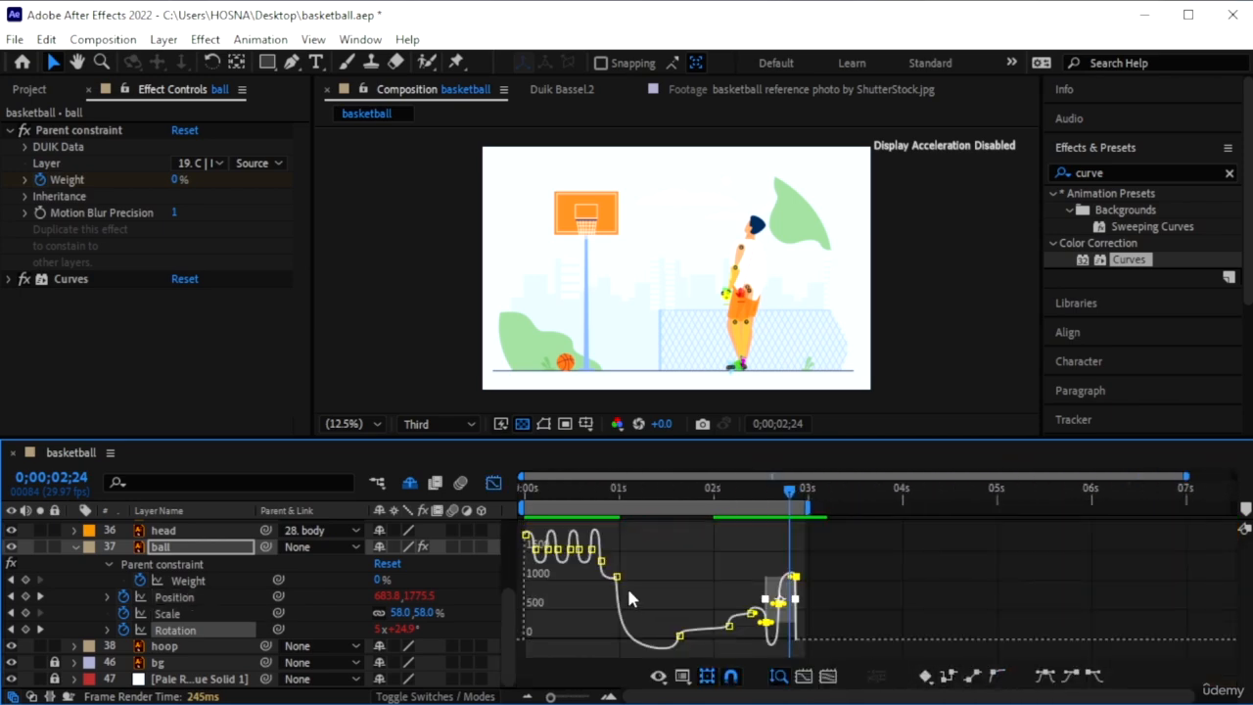
pyautogui.click(493, 482)
pyautogui.click(617, 631)
pyautogui.hotkey('shift', 'F3')
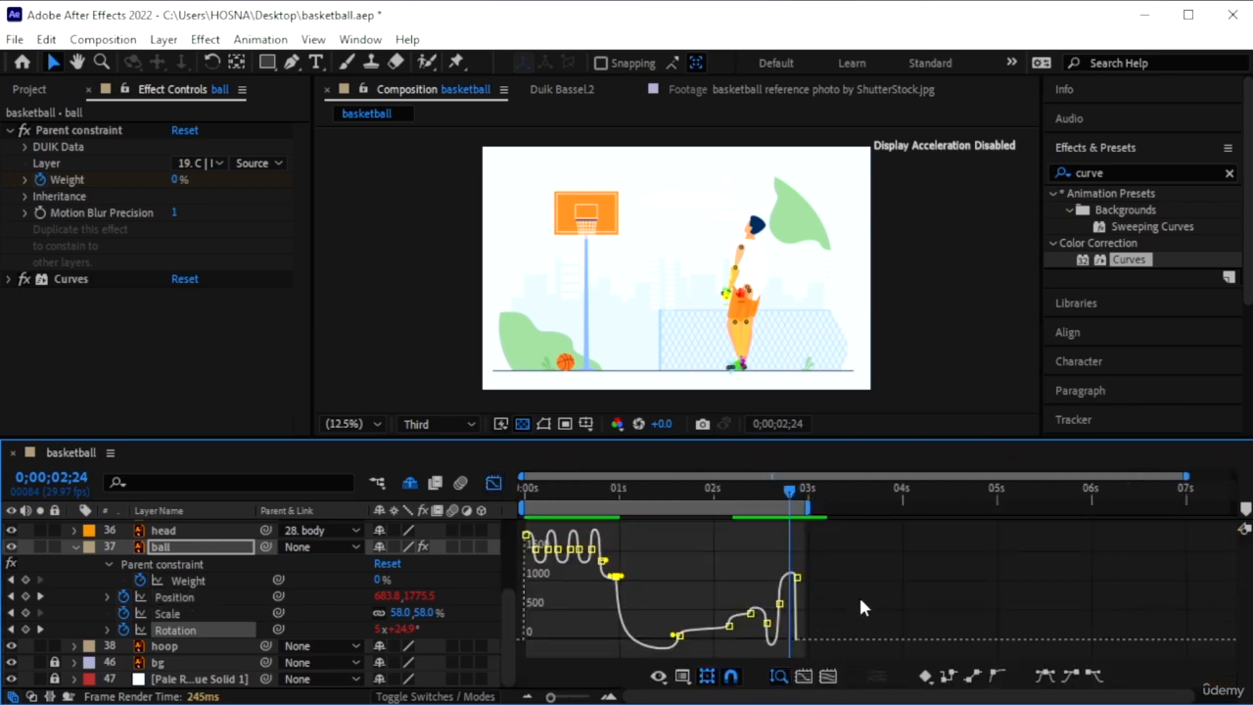
pyautogui.moveTo(693, 542); pyautogui.dragTo(580, 584)
pyautogui.click(997, 676)
pyautogui.hotkey('shift', 'F3')
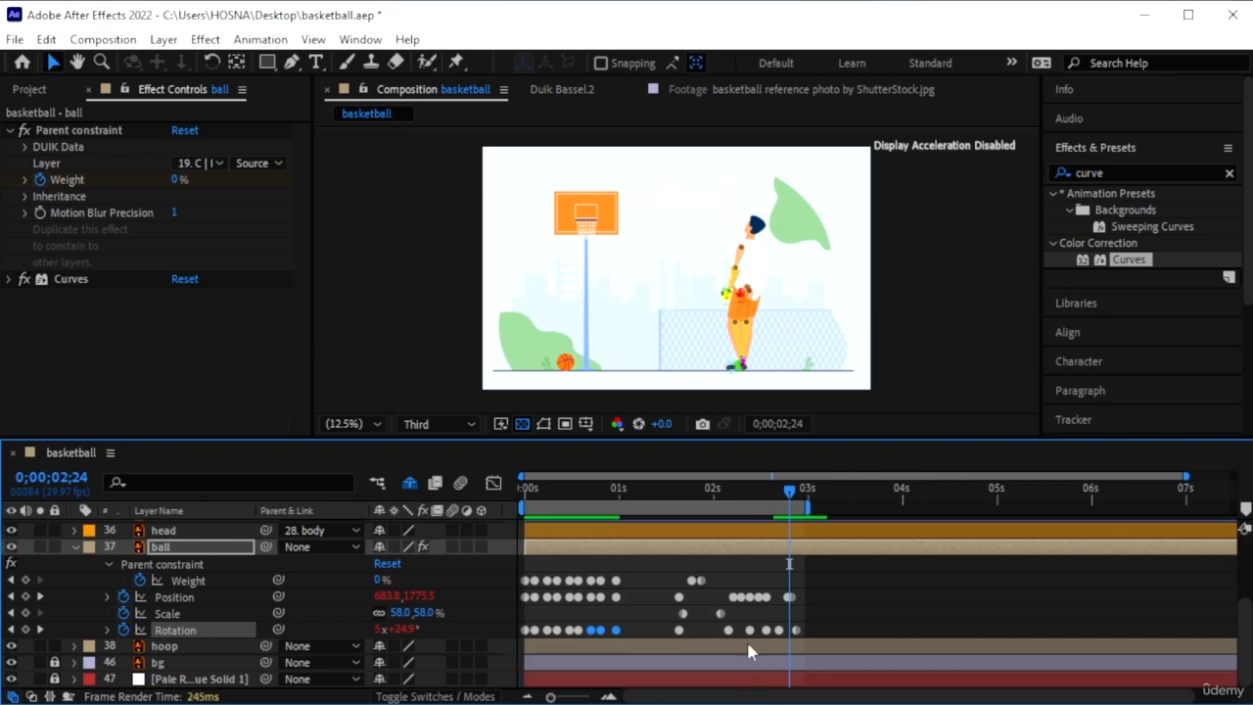
# Collapse the ball layer's properties, then duplicate the hoop layer and hide the original hoop.
pyautogui.scroll(5, 747, 651)
pyautogui.scroll(-2, 578, 617)
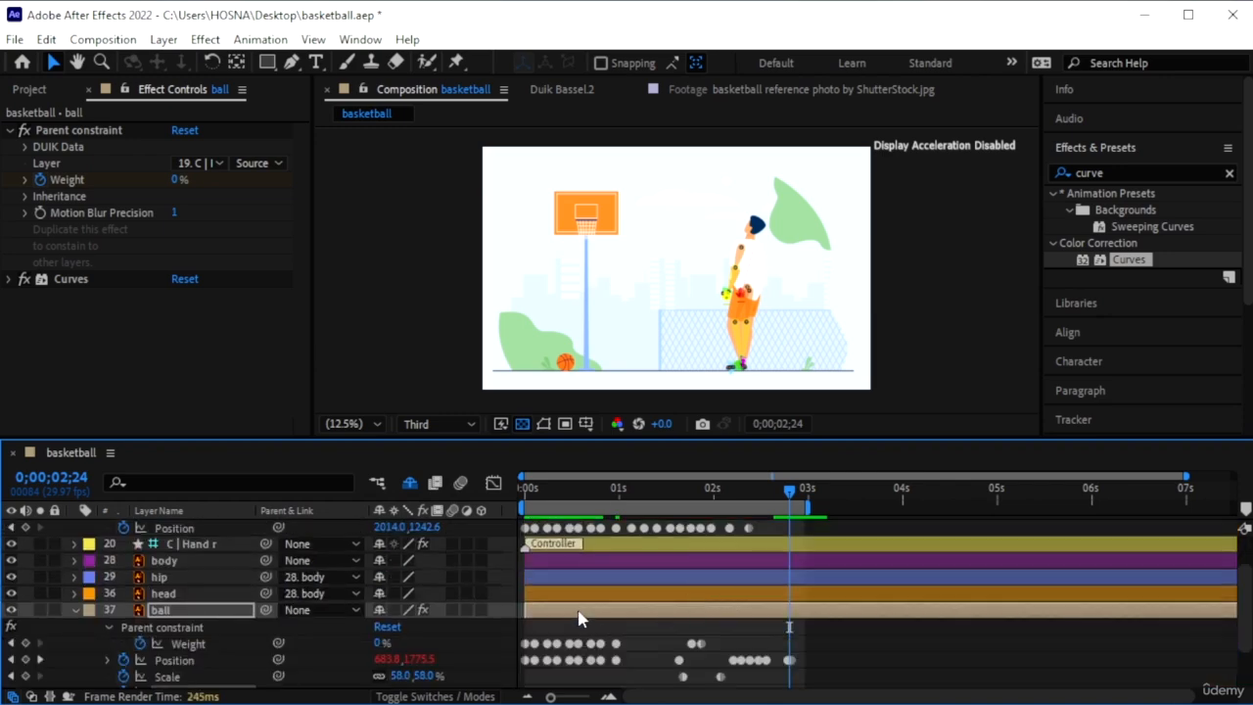
pyautogui.click(76, 611)
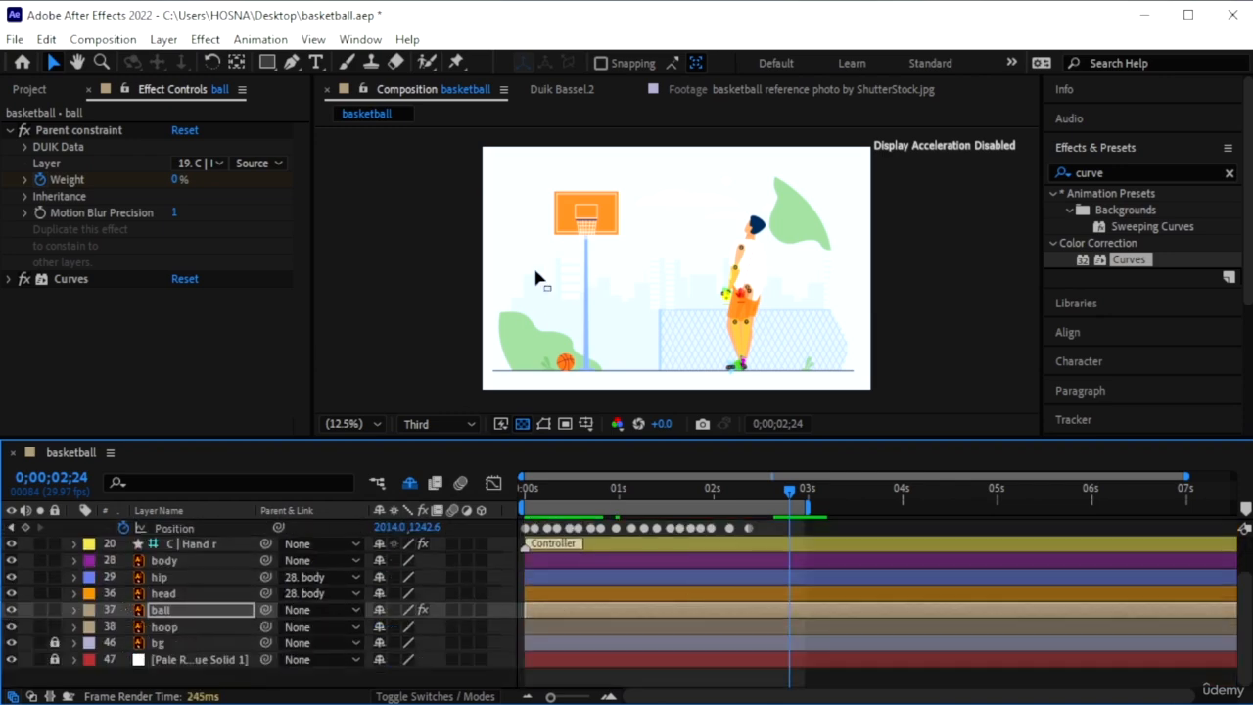
pyautogui.click(200, 645)
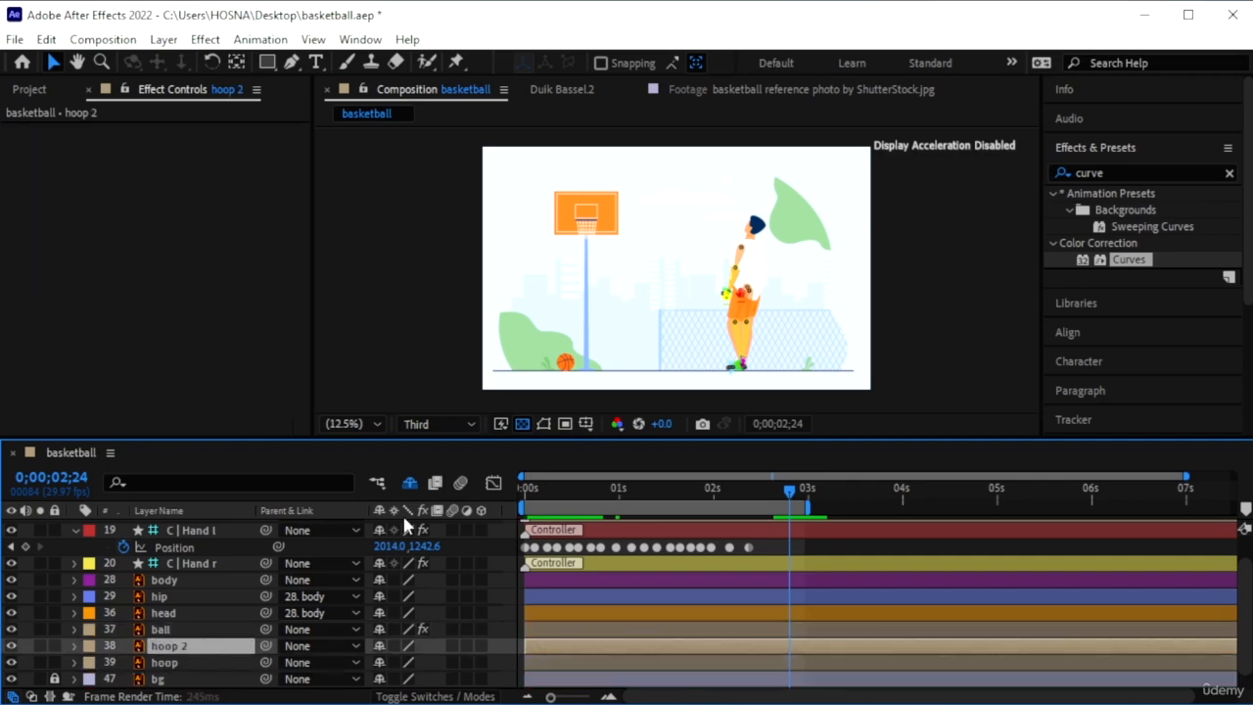
pyautogui.click(11, 662)
pyautogui.scroll(5, 585, 216)
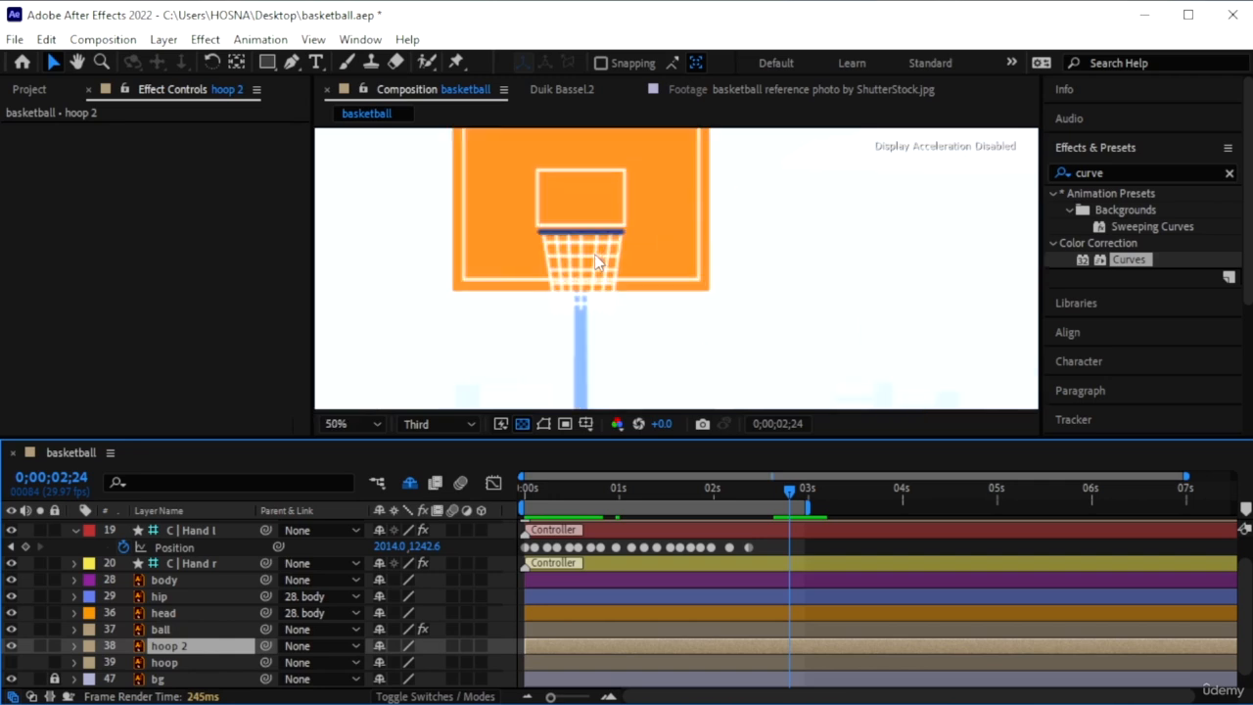
pyautogui.click(292, 62)
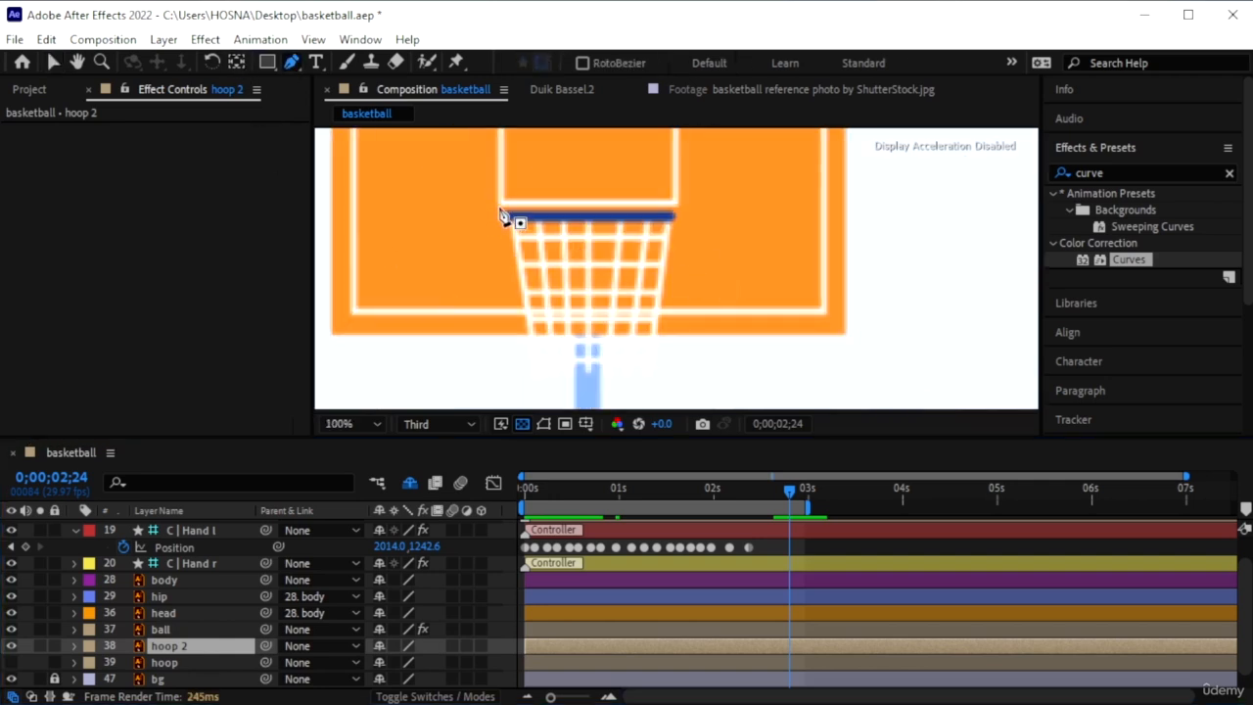
pyautogui.scroll(1, 554, 213)
pyautogui.scroll(-1, 554, 213)
pyautogui.scroll(1, 583, 364)
pyautogui.scroll(-1, 583, 365)
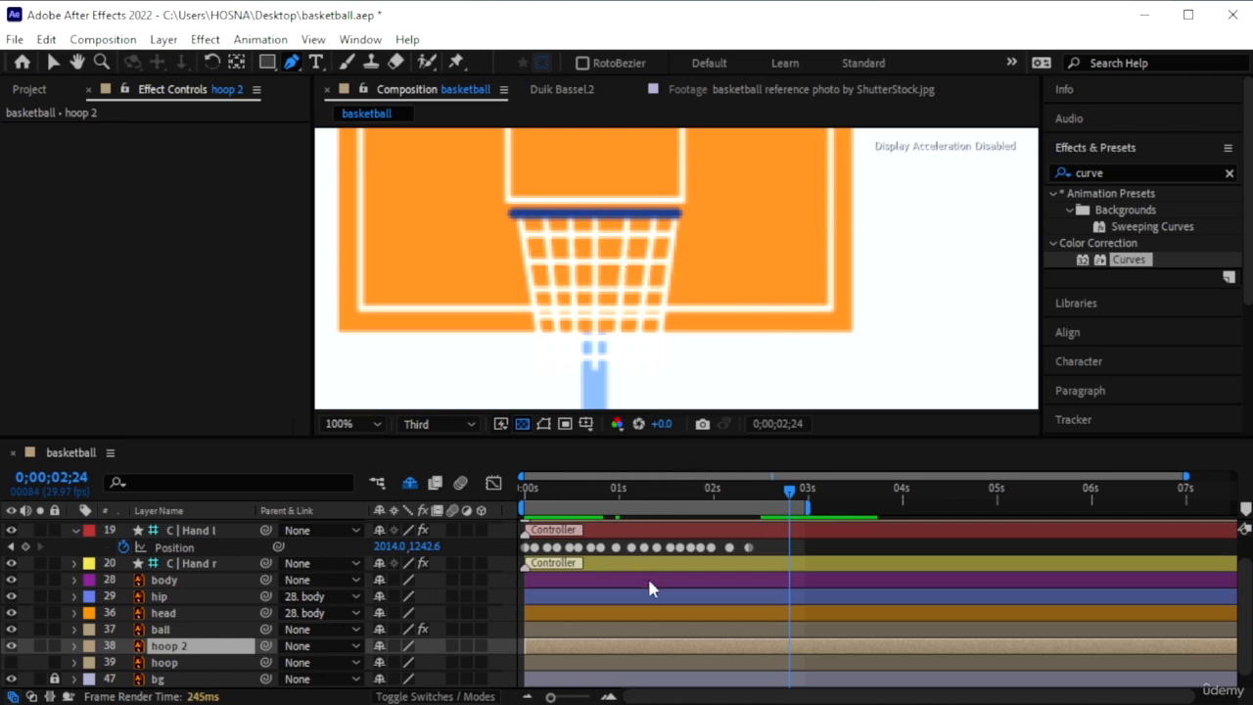
pyautogui.click(806, 643)
pyautogui.press('v')
# Scrub through the shot and preview the whole animation from 0;00;00;00 with the full composition in view.
pyautogui.moveTo(789, 492); pyautogui.dragTo(556, 537)
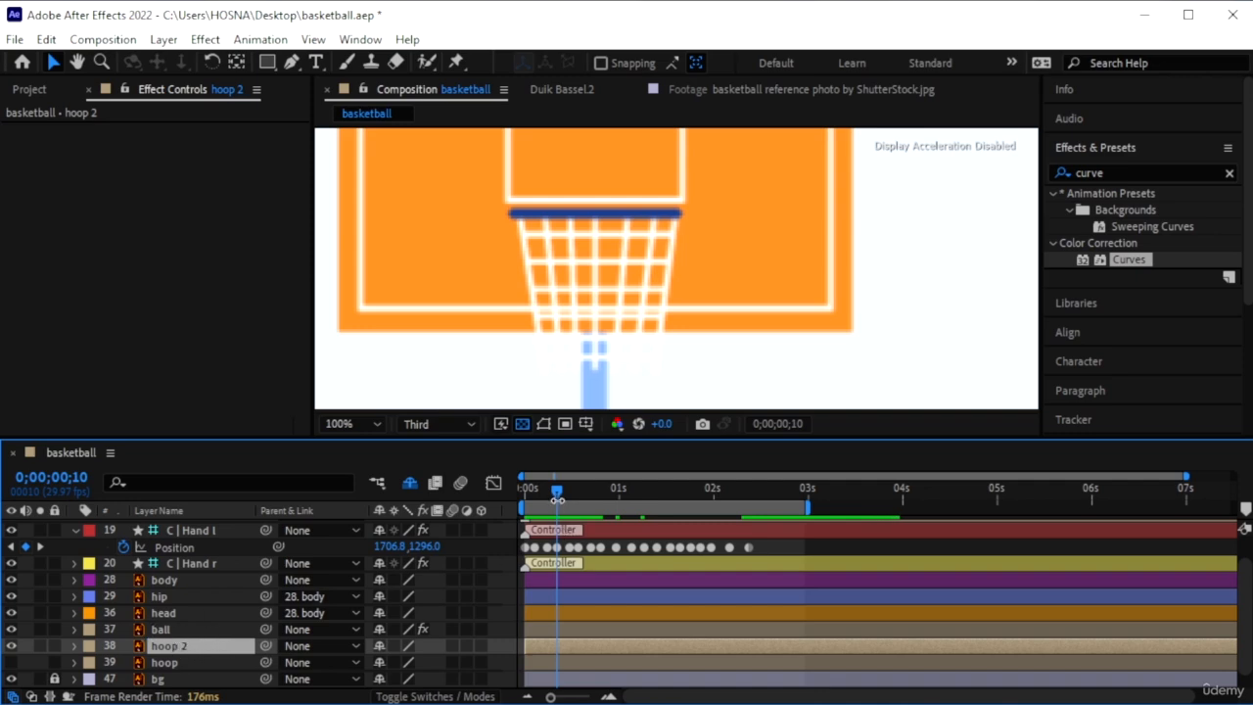
pyautogui.moveTo(560, 498); pyautogui.dragTo(755, 524)
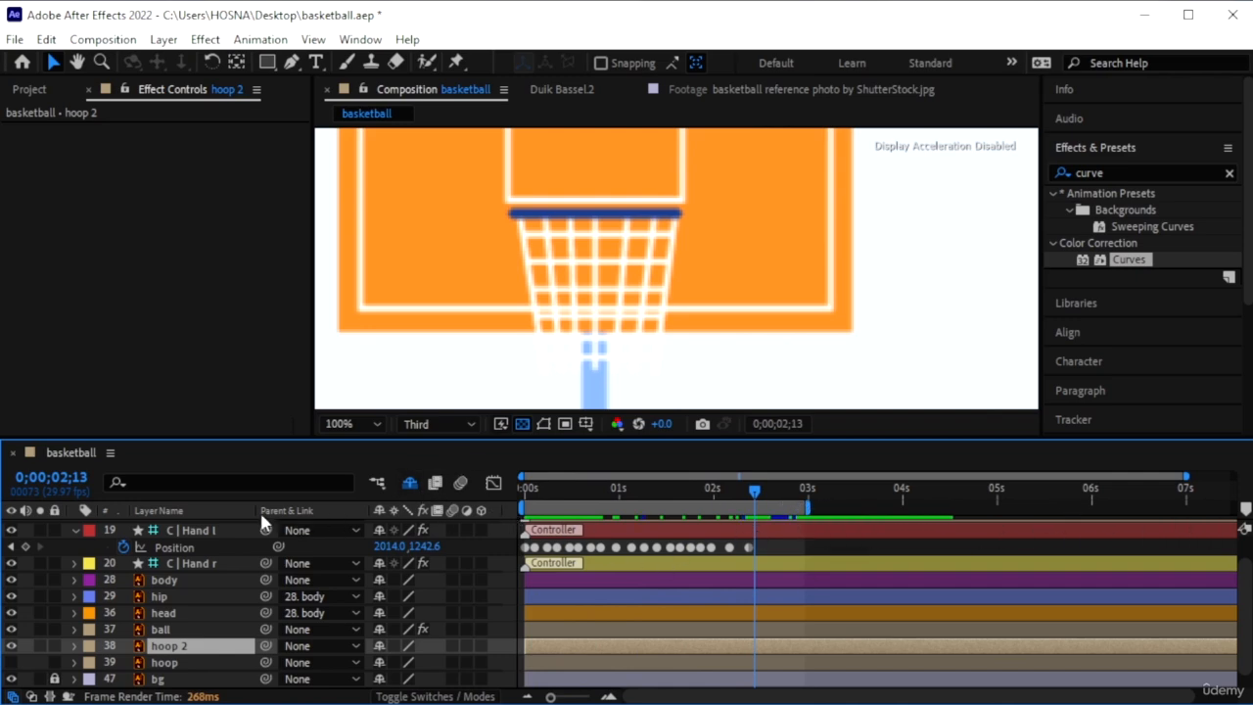
pyautogui.press('space')
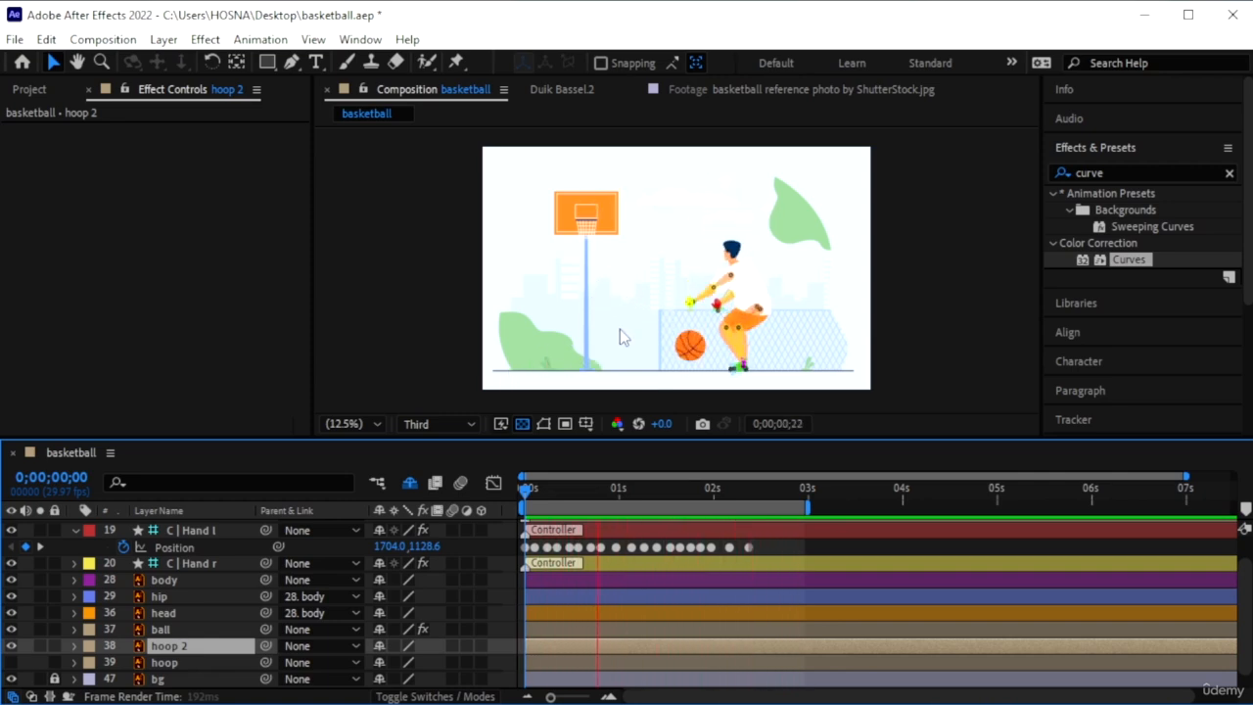
# Select the ball layer.
pyautogui.click(203, 630)
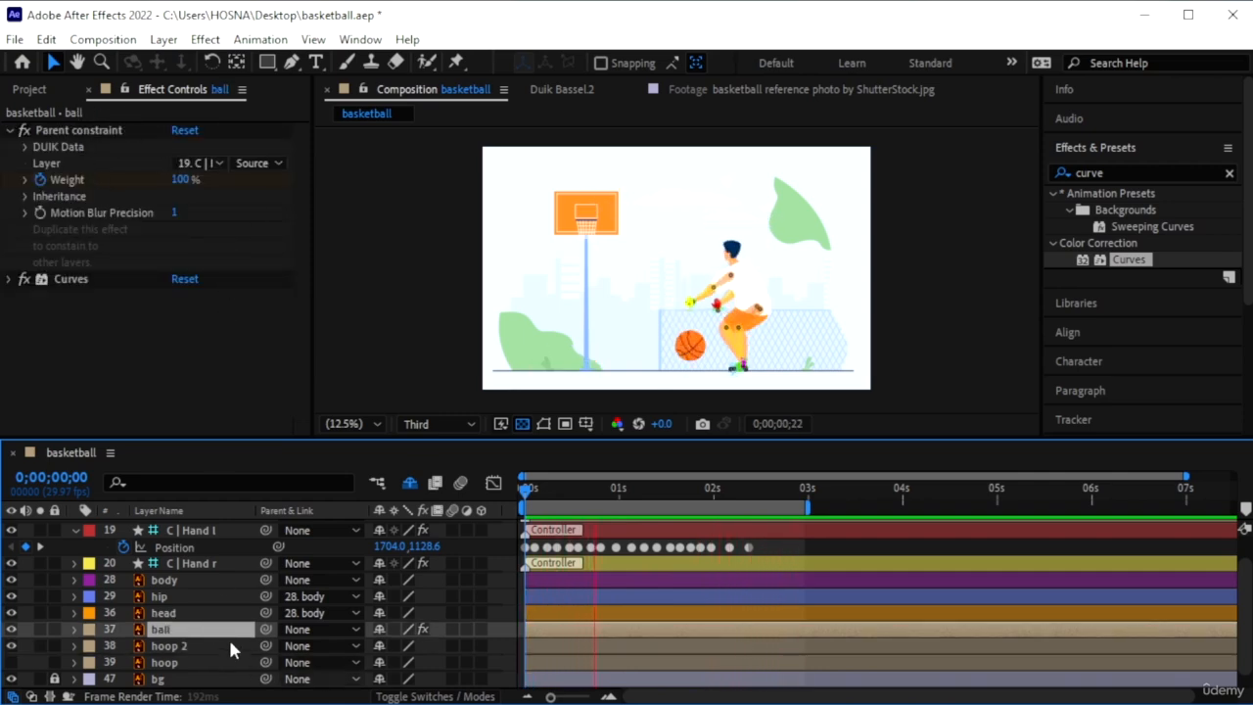